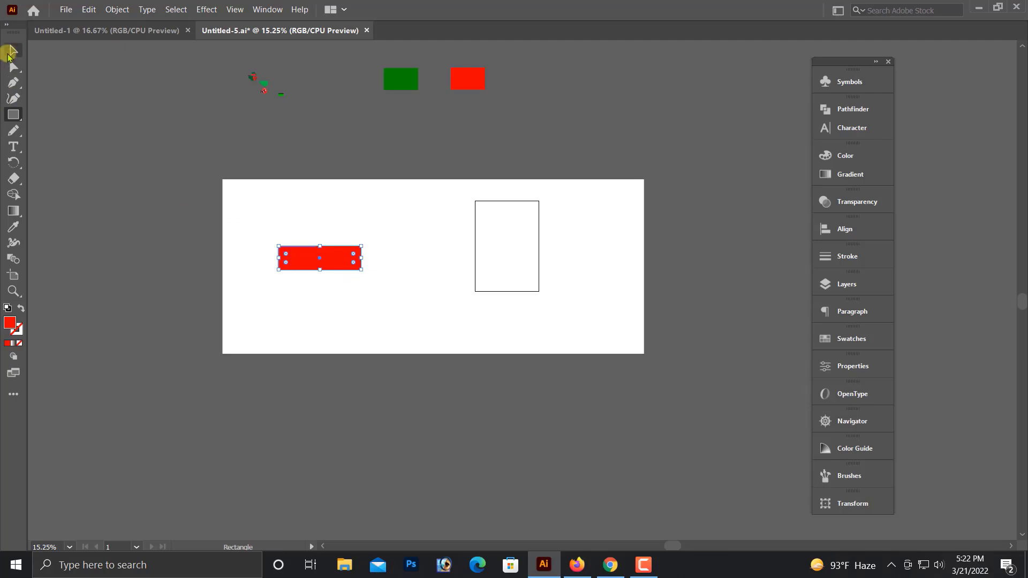
# Recolor the red rectangle with the green sampled from the swatch rectangle above the artboard, and stack two copies directly beneath it.
pyautogui.click(13, 227)
pyautogui.click(401, 83)
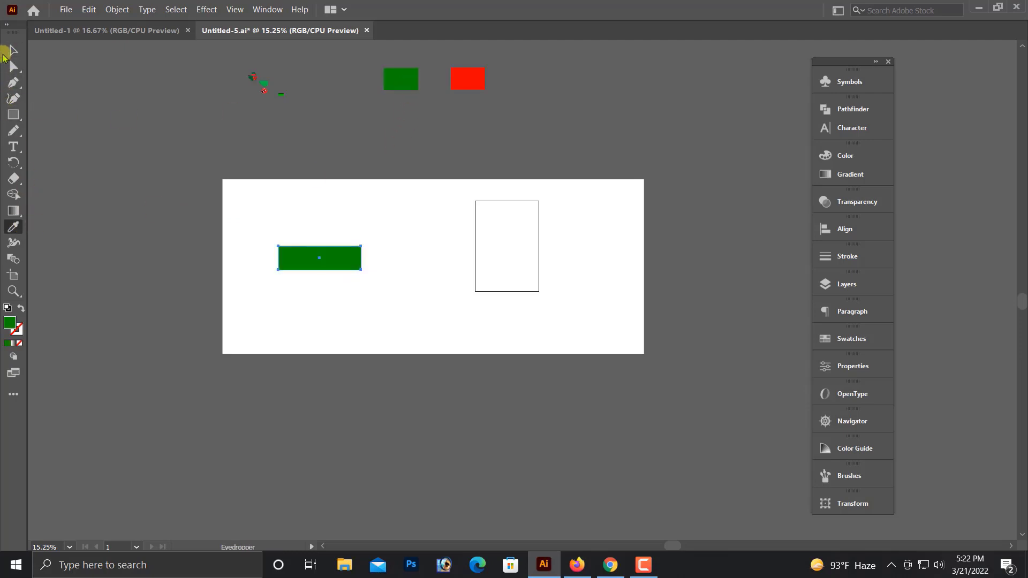
pyautogui.click(12, 51)
pyautogui.moveTo(238, 178); pyautogui.dragTo(595, 322)
pyautogui.moveTo(453, 307); pyautogui.dragTo(456, 390)
pyautogui.hotkey('ctrl', 'd')
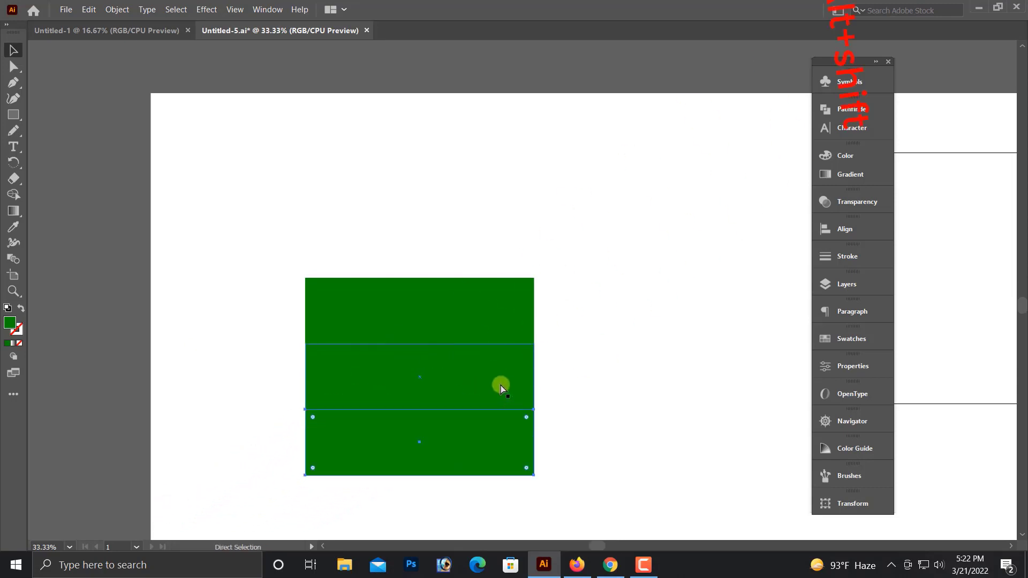
# Undo the last copy and duplicate the green rectangle downward again to rebuild the edge-to-edge stack of three.
pyautogui.hotkey('ctrl', '-')
pyautogui.hotkey('ctrl', '-')
pyautogui.moveTo(522, 303); pyautogui.dragTo(461, 392)
pyautogui.hotkey('ctrl', 'z')
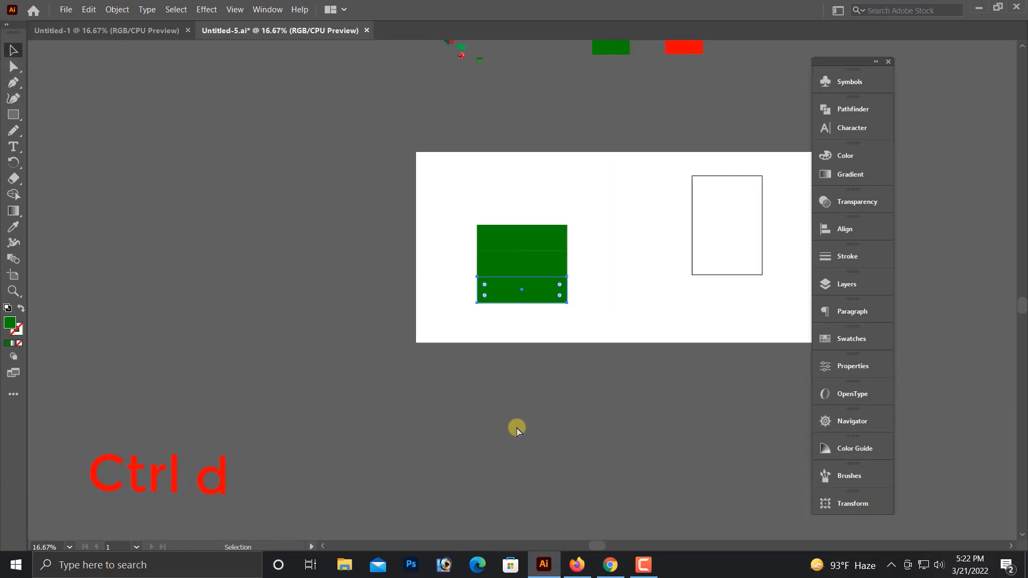
pyautogui.moveTo(495, 250); pyautogui.dragTo(712, 289)
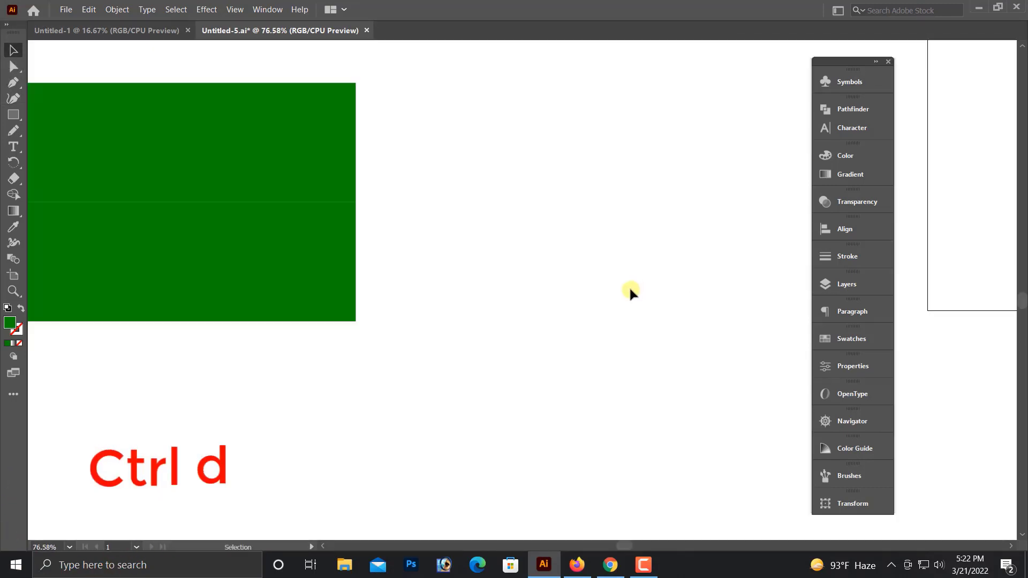
pyautogui.moveTo(248, 156); pyautogui.dragTo(536, 333)
pyautogui.hotkey('ctrl', 'd')
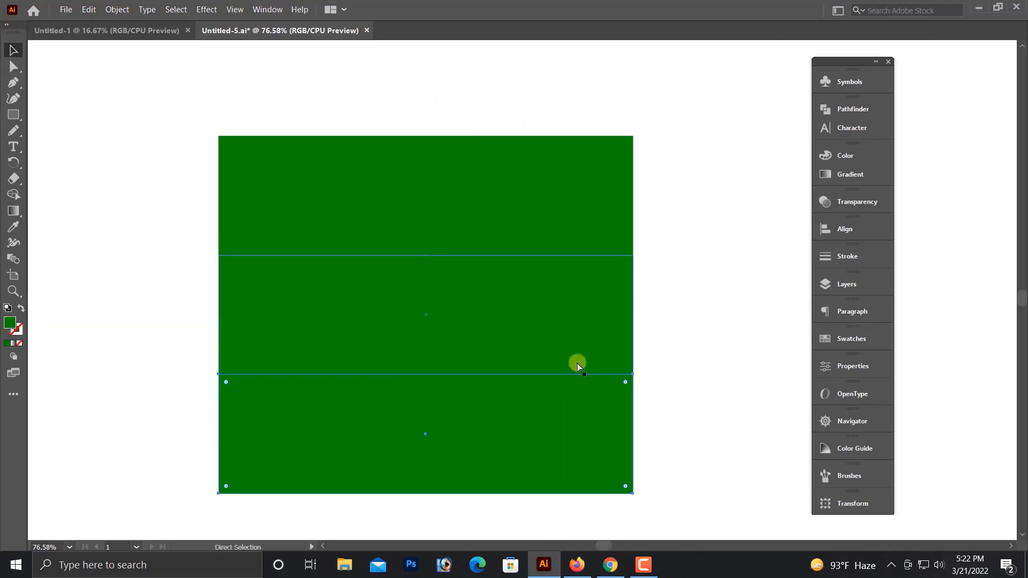
# Recolor the middle bar of the stack with the red sampled from the swatch rectangle above the artboard.
pyautogui.hotkey('ctrl', '-')
pyautogui.hotkey('ctrl', '-')
pyautogui.click(577, 363)
pyautogui.hotkey('ctrl', '-')
pyautogui.hotkey('ctrl', '-')
pyautogui.moveTo(539, 286); pyautogui.dragTo(376, 417)
pyautogui.click(383, 370)
pyautogui.click(13, 227)
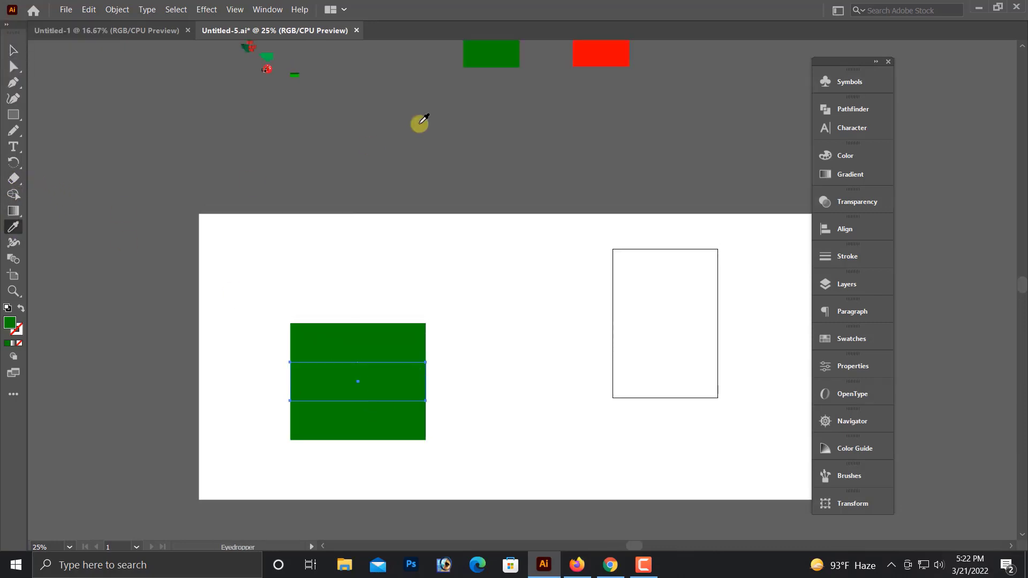
pyautogui.click(588, 57)
pyautogui.click(13, 52)
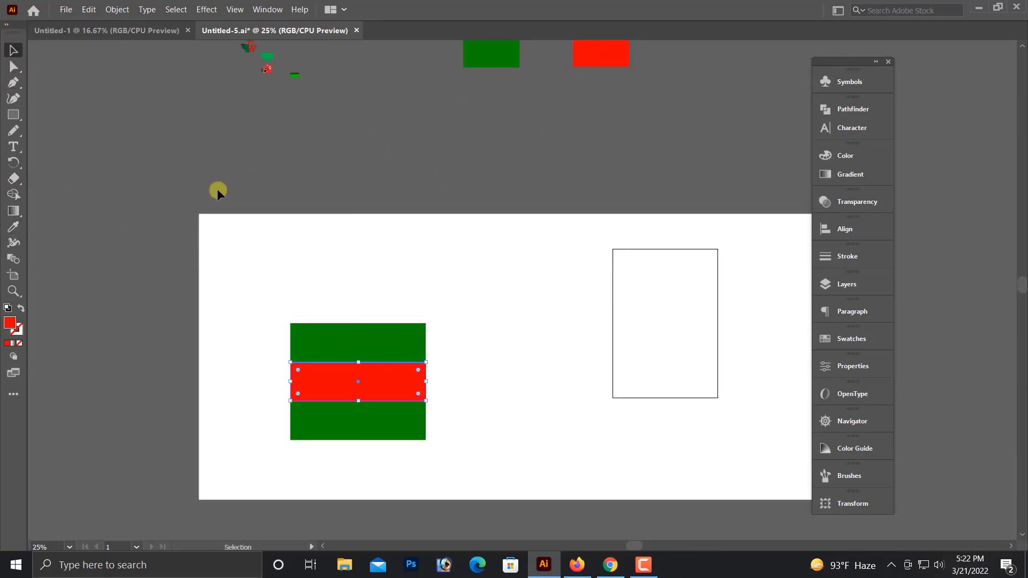
# Group the green, red and green bars into one striped object.
pyautogui.moveTo(218, 191); pyautogui.dragTo(402, 436)
pyautogui.rightClick(391, 354)
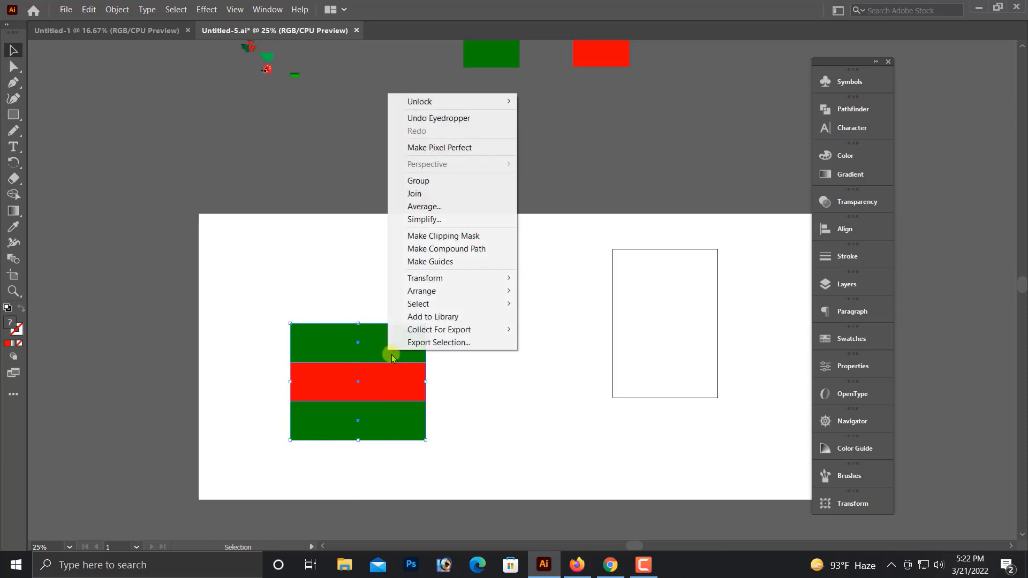
pyautogui.click(422, 181)
pyautogui.click(408, 383)
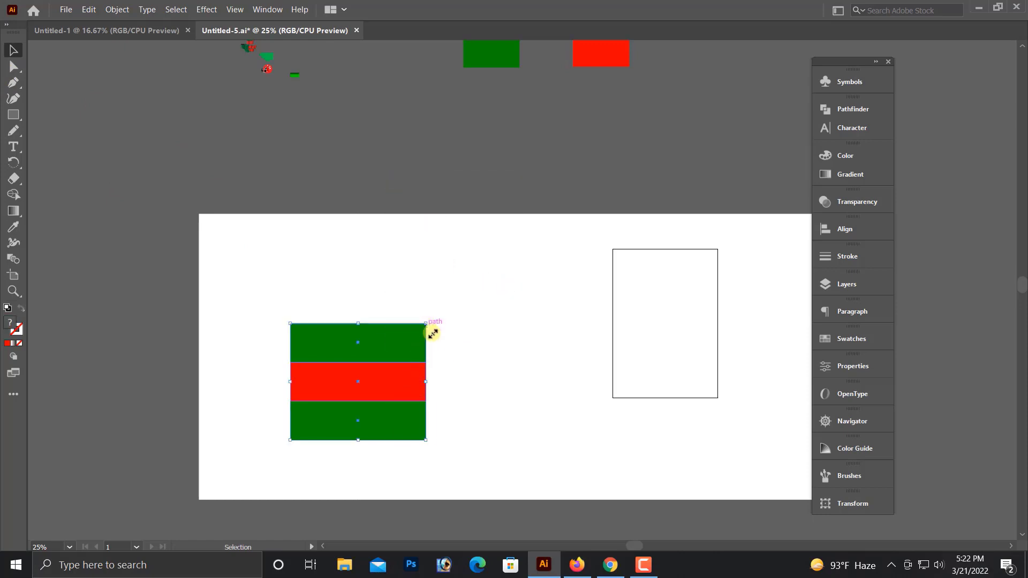
# Resize the striped group into a wider, flatter strip and move it near the artboard's lower-left corner.
pyautogui.moveTo(427, 324); pyautogui.dragTo(450, 363)
pyautogui.scroll(-2, 438, 354)
pyautogui.moveTo(373, 338); pyautogui.dragTo(334, 391)
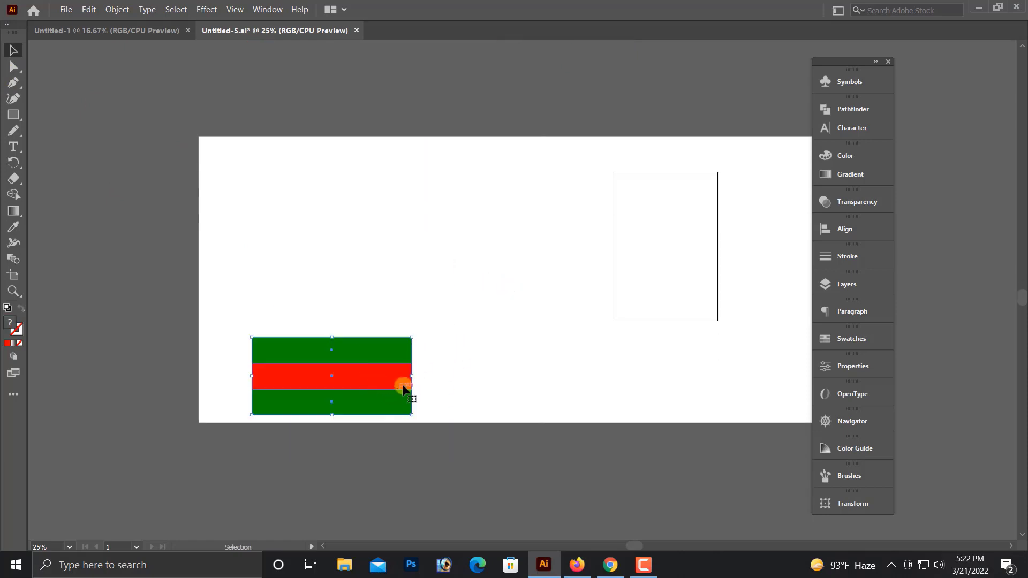
pyautogui.moveTo(412, 375); pyautogui.dragTo(394, 377)
pyautogui.scroll(-1, 338, 336)
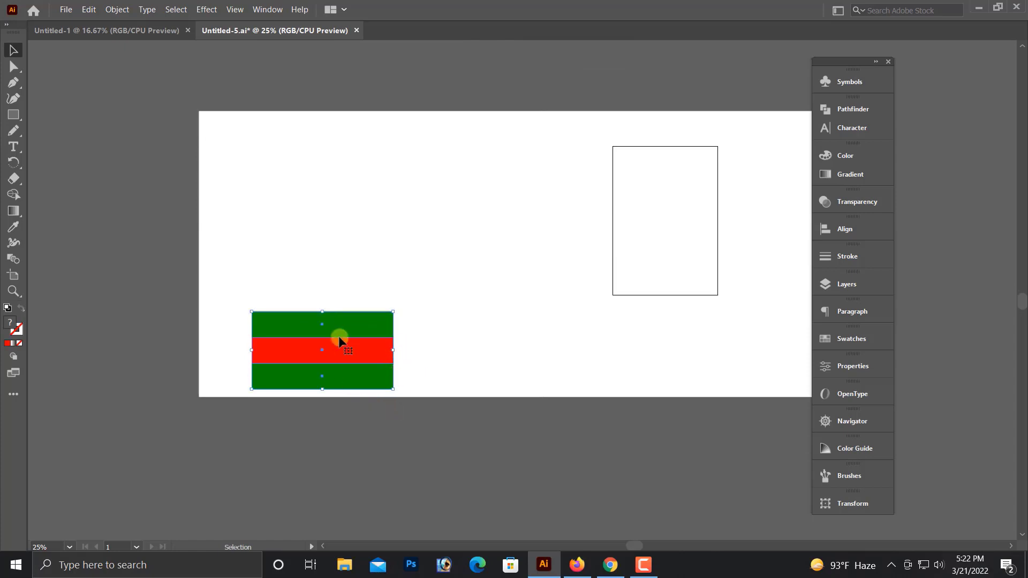
# Undo the last resize of the striped group and save the group as a new static symbol.
pyautogui.click(845, 81)
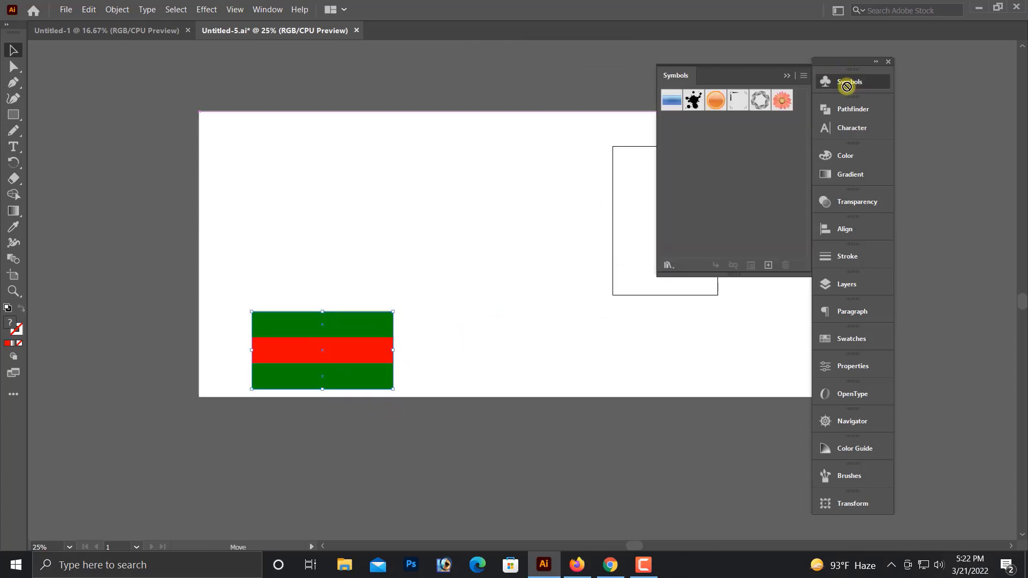
pyautogui.hotkey('ctrl', 'z')
pyautogui.rightClick(318, 299)
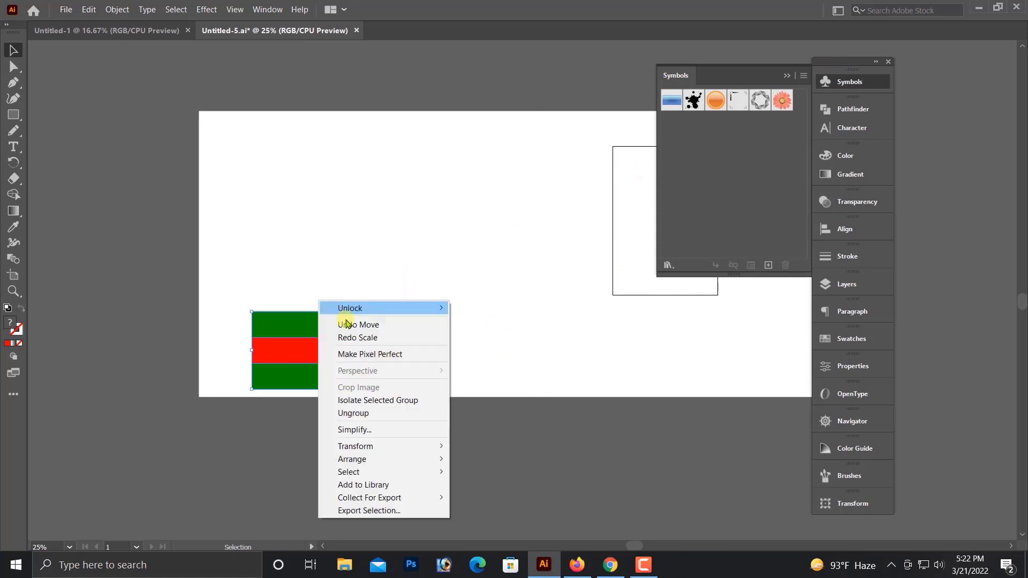
pyautogui.moveTo(270, 273); pyautogui.dragTo(364, 385)
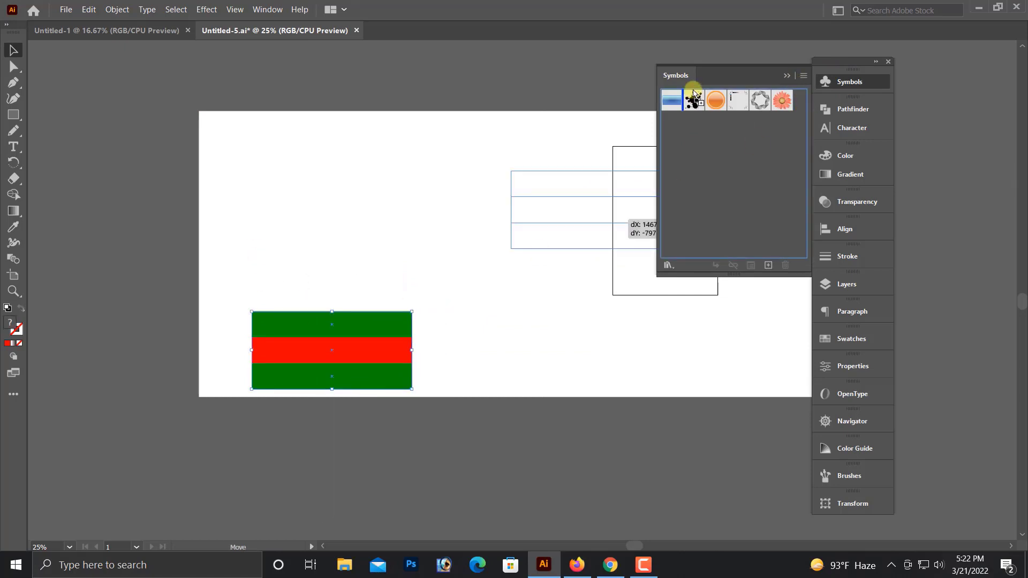
pyautogui.click(804, 76)
pyautogui.click(843, 78)
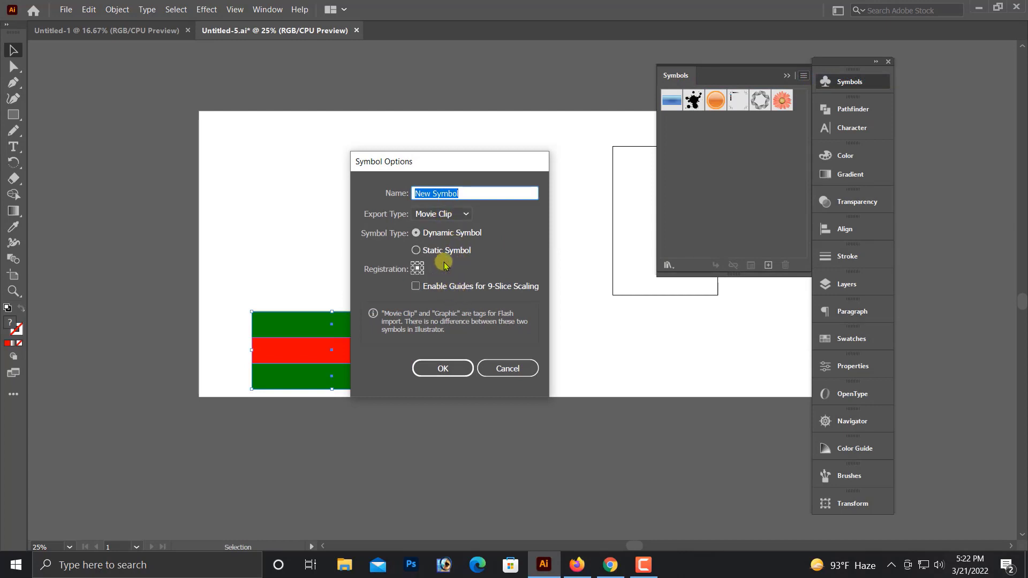
pyautogui.click(445, 251)
pyautogui.click(454, 368)
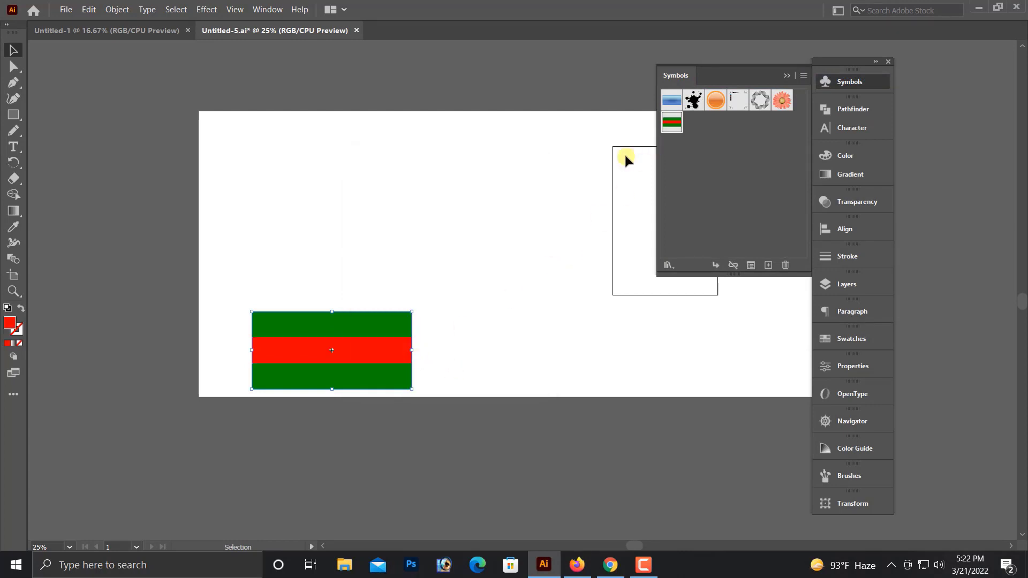
# Move the striped symbol off the artboard, below its lower-left corner, and deselect it.
pyautogui.moveTo(351, 352); pyautogui.dragTo(288, 485)
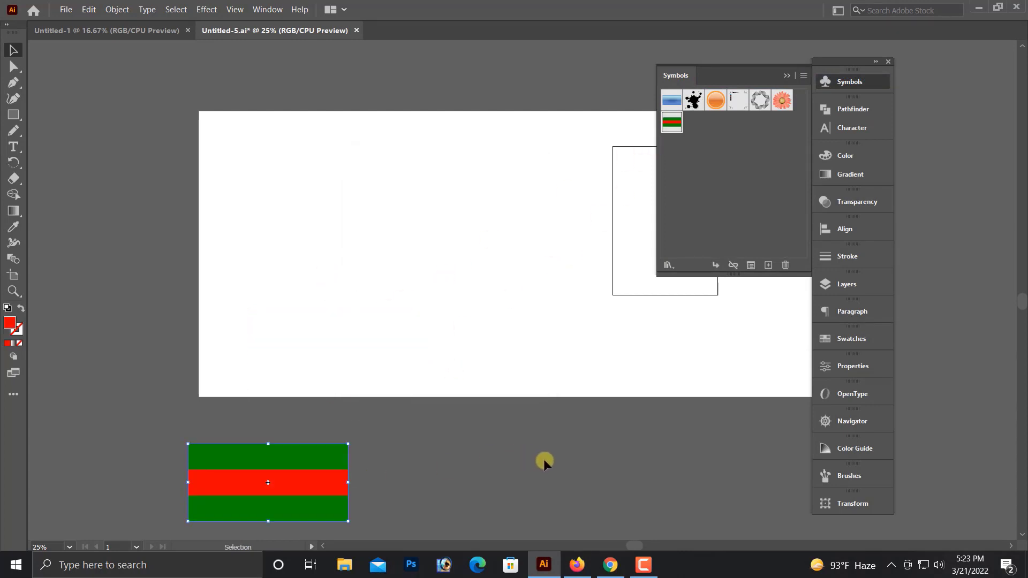
pyautogui.moveTo(607, 447); pyautogui.dragTo(397, 442)
pyautogui.hotkey('alt', 'space')
pyautogui.moveTo(479, 430); pyautogui.dragTo(458, 452)
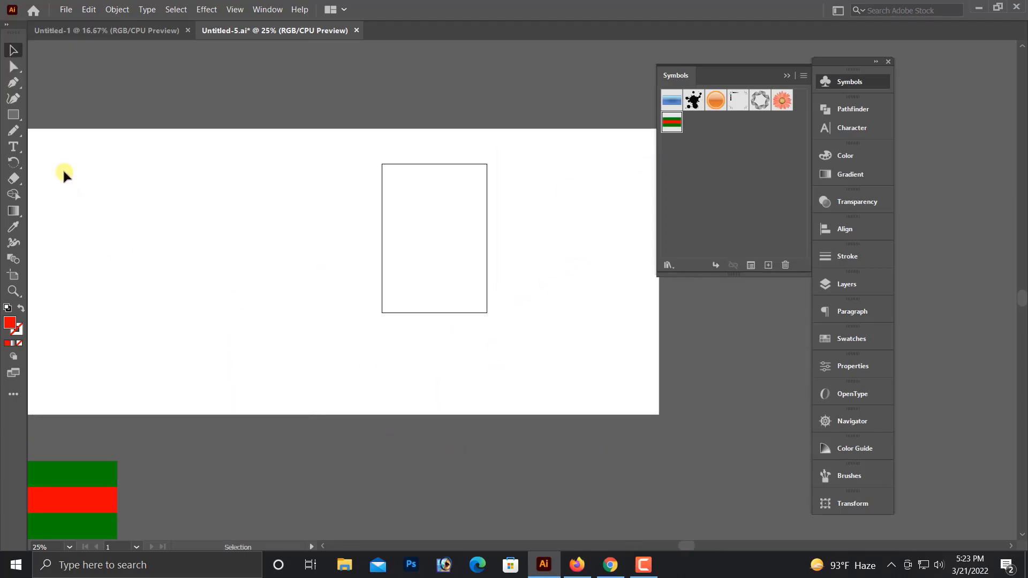
# Draw a vertical wavy path with the Pen tool near the outlined rectangle, running from above the artboard to just below it.
pyautogui.click(13, 84)
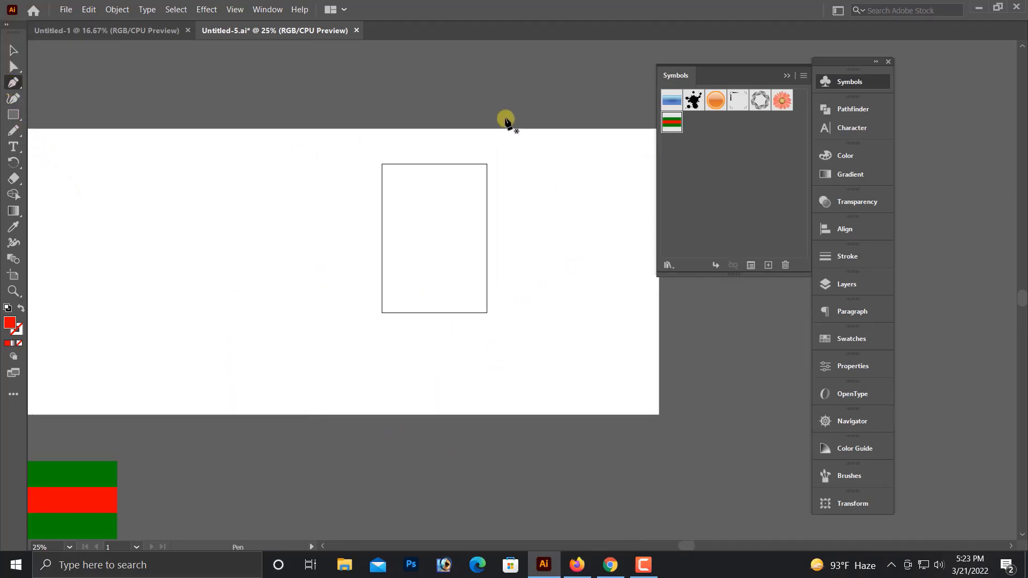
pyautogui.moveTo(506, 116); pyautogui.dragTo(501, 140)
pyautogui.hotkey('ctrl', 'z')
pyautogui.moveTo(472, 117)
pyautogui.mouseDown()
pyautogui.moveTo(538, 191)
pyautogui.moveTo(523, 194)
pyautogui.mouseUp()
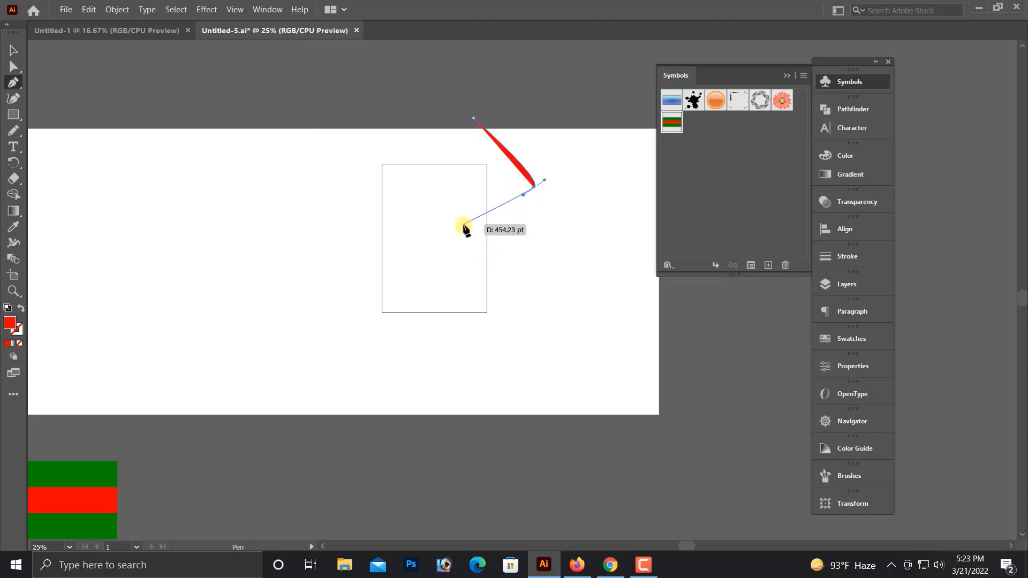
pyautogui.moveTo(481, 252); pyautogui.dragTo(481, 381)
pyautogui.hotkey('ctrl', 'z')
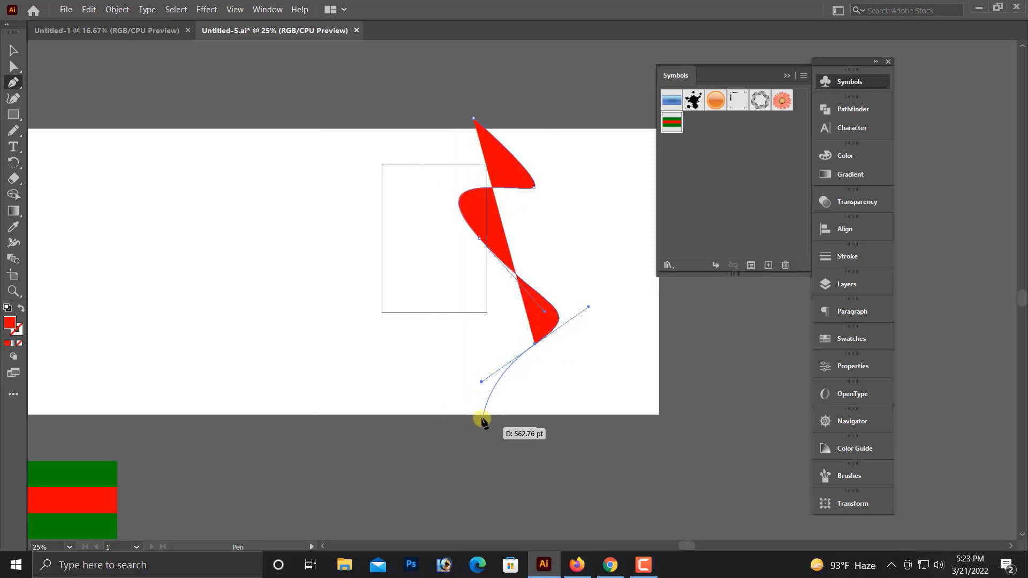
pyautogui.moveTo(481, 421); pyautogui.dragTo(567, 464)
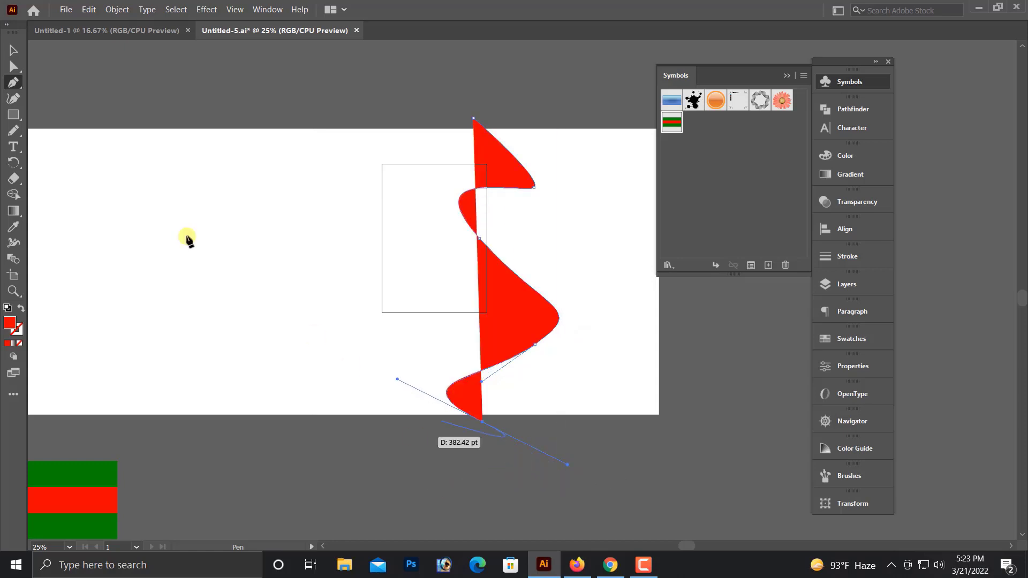
# Swap the wavy path's fill and stroke to leave only a red outline, and move it left across the outlined rectangle.
pyautogui.click(14, 50)
pyautogui.click(20, 309)
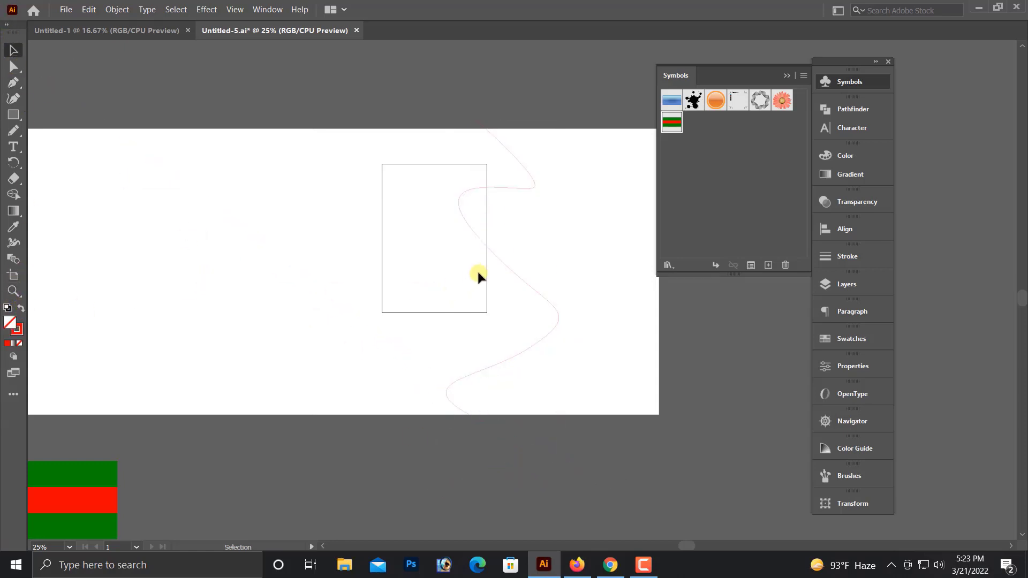
pyautogui.moveTo(503, 271)
pyautogui.mouseDown()
pyautogui.moveTo(438, 271)
pyautogui.moveTo(444, 277)
pyautogui.mouseUp()
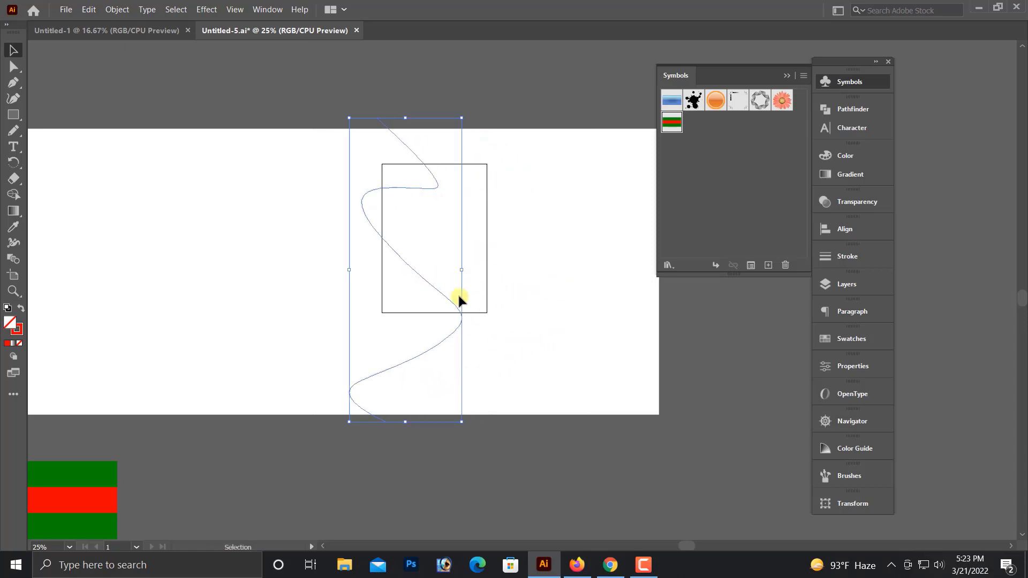
# Apply a 3D Extrude & Bevel effect to the wavy path with the cap turned off and an extrude depth of 611 pt.
pyautogui.click(206, 10)
pyautogui.moveTo(223, 88)
pyautogui.click(387, 91)
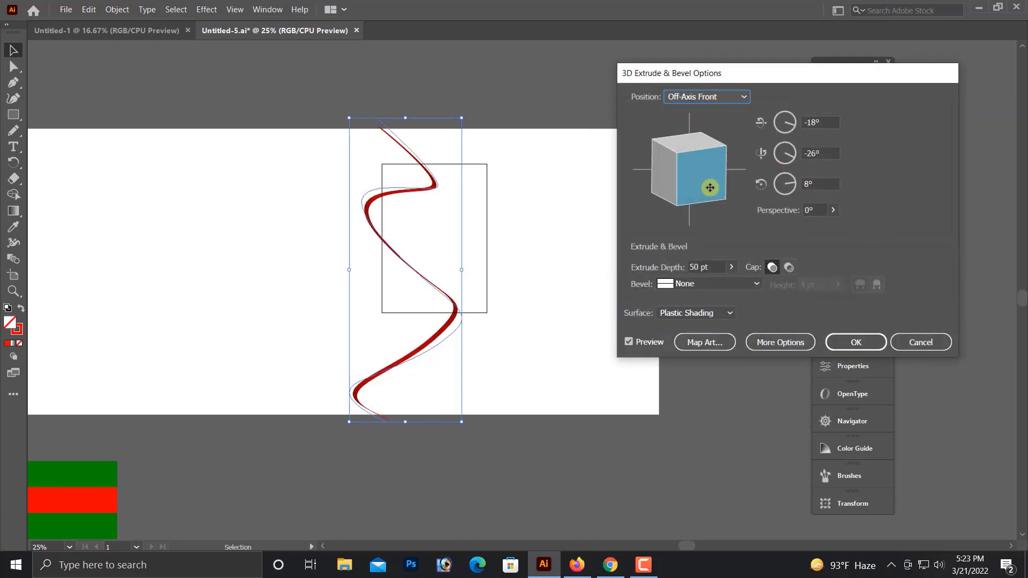
pyautogui.click(788, 267)
pyautogui.click(731, 268)
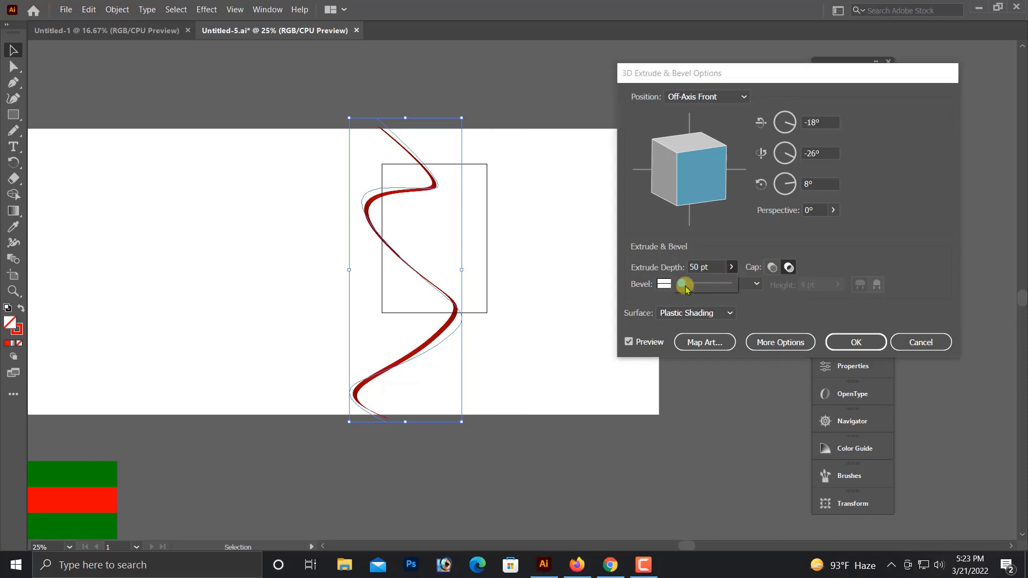
pyautogui.moveTo(685, 287); pyautogui.dragTo(693, 286)
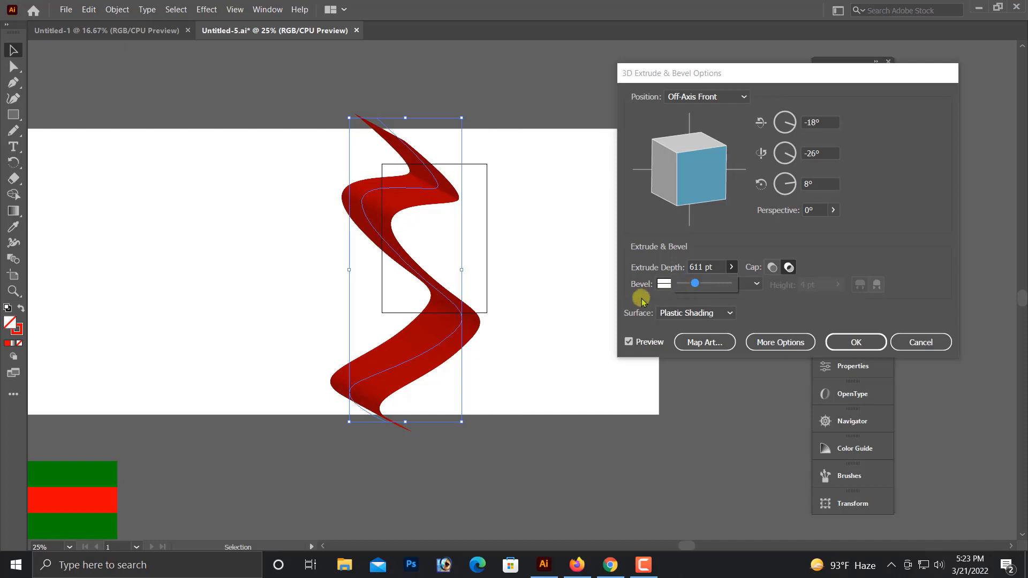
# Map the New Symbol artwork onto surface 1 of the extrusion, scaled to fit with Shade Artwork enabled, and apply the effect.
pyautogui.click(694, 343)
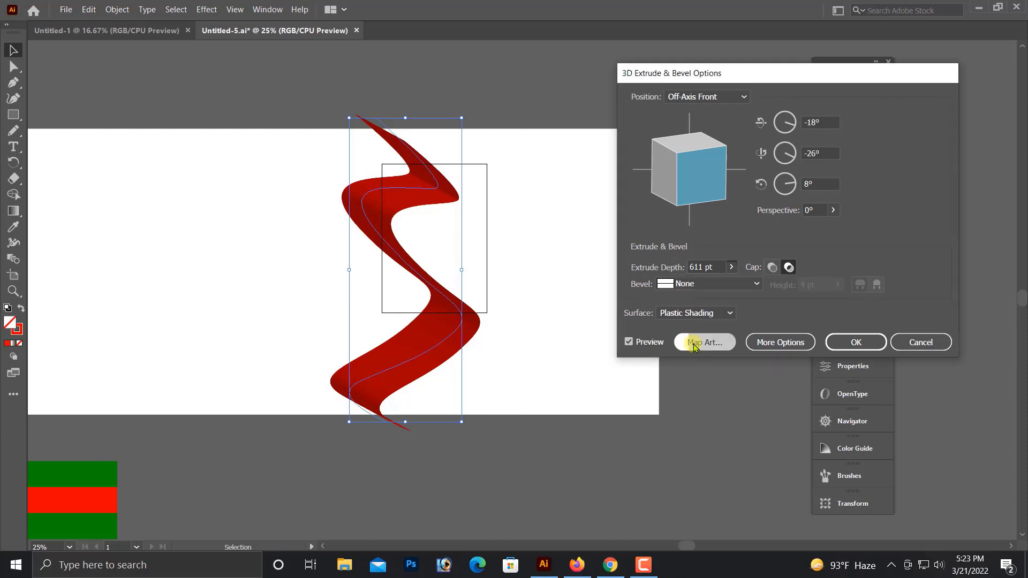
pyautogui.click(736, 100)
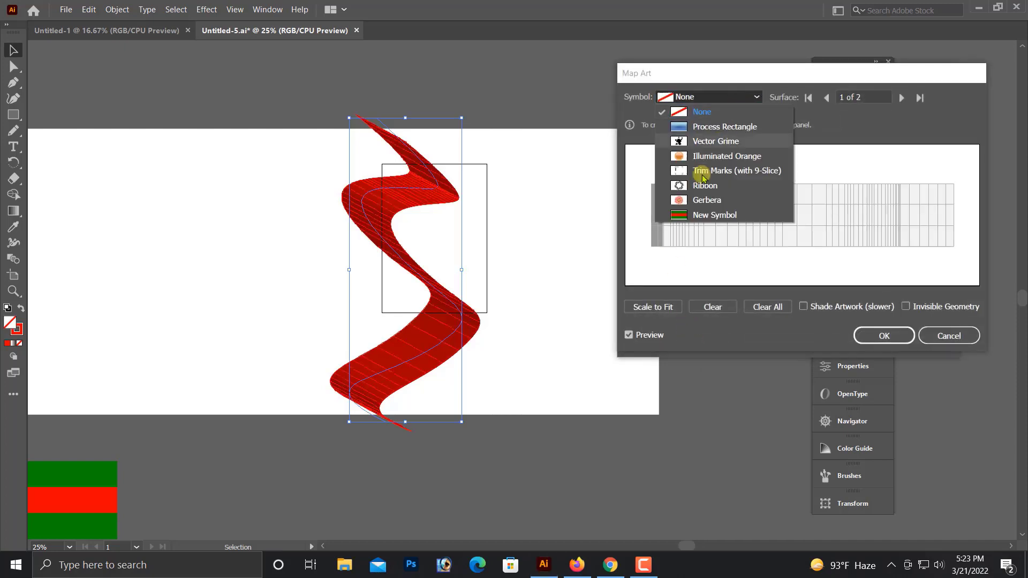
pyautogui.click(675, 216)
pyautogui.click(654, 310)
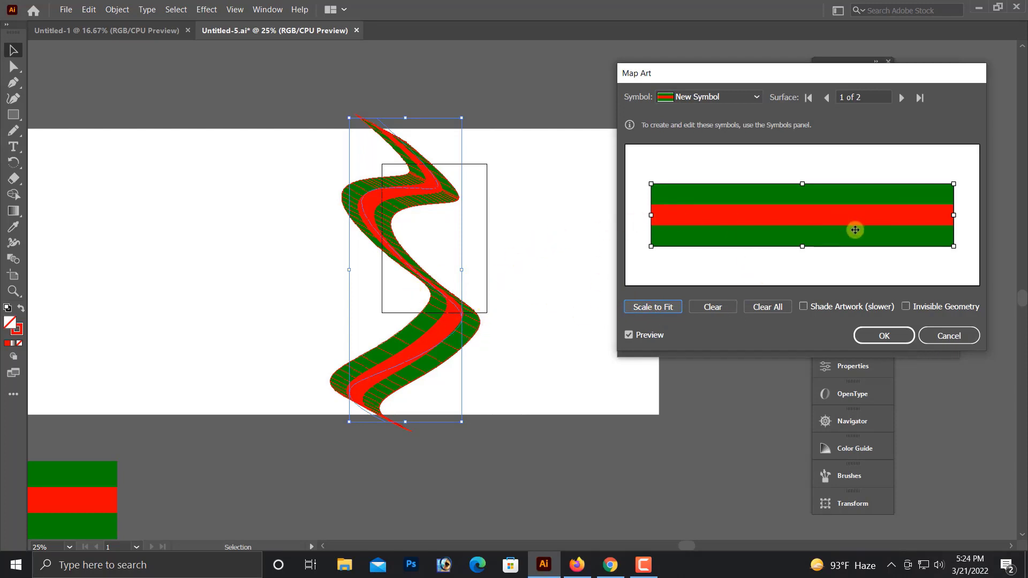
pyautogui.click(839, 314)
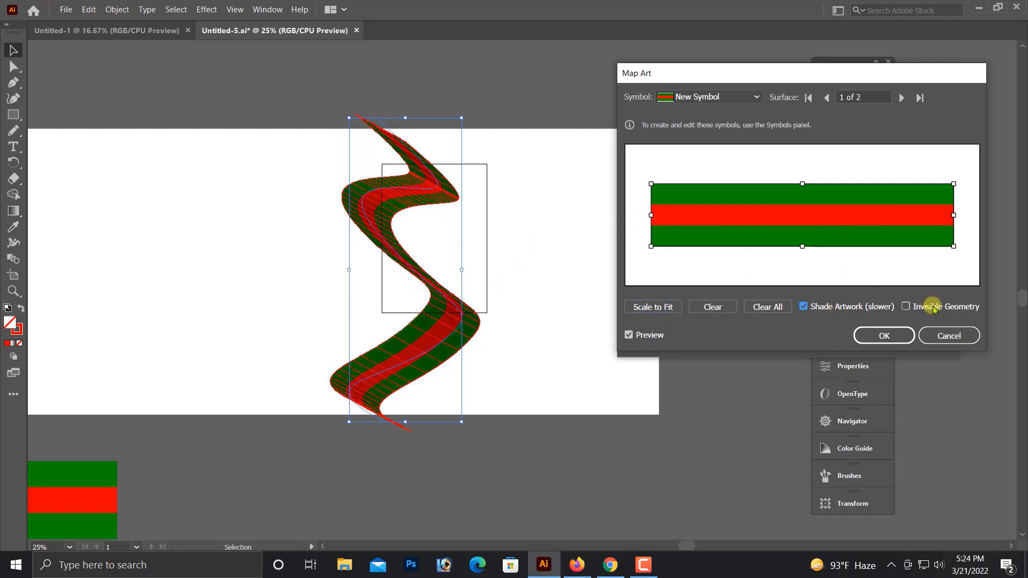
pyautogui.click(883, 336)
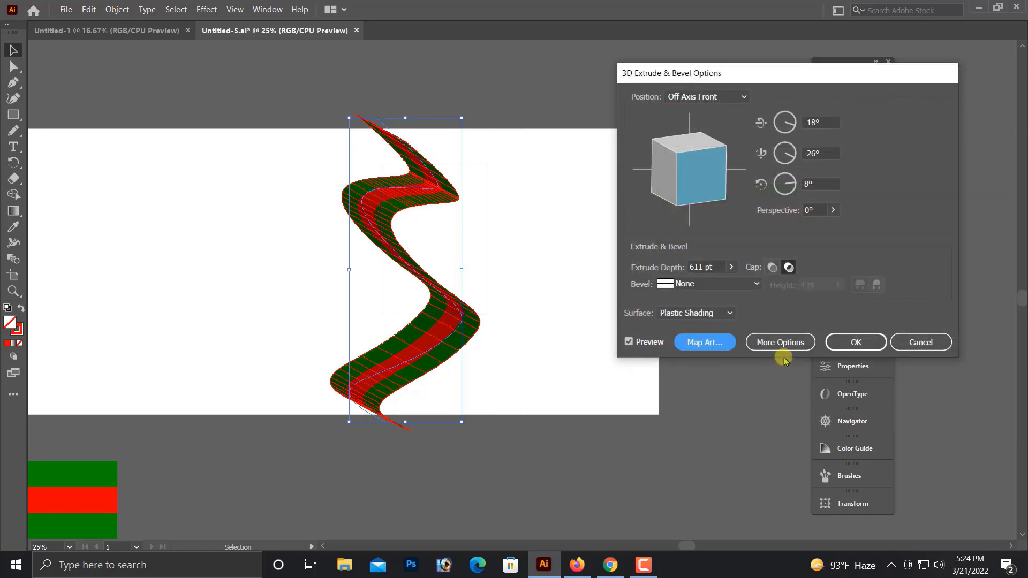
pyautogui.click(856, 341)
pyautogui.click(248, 254)
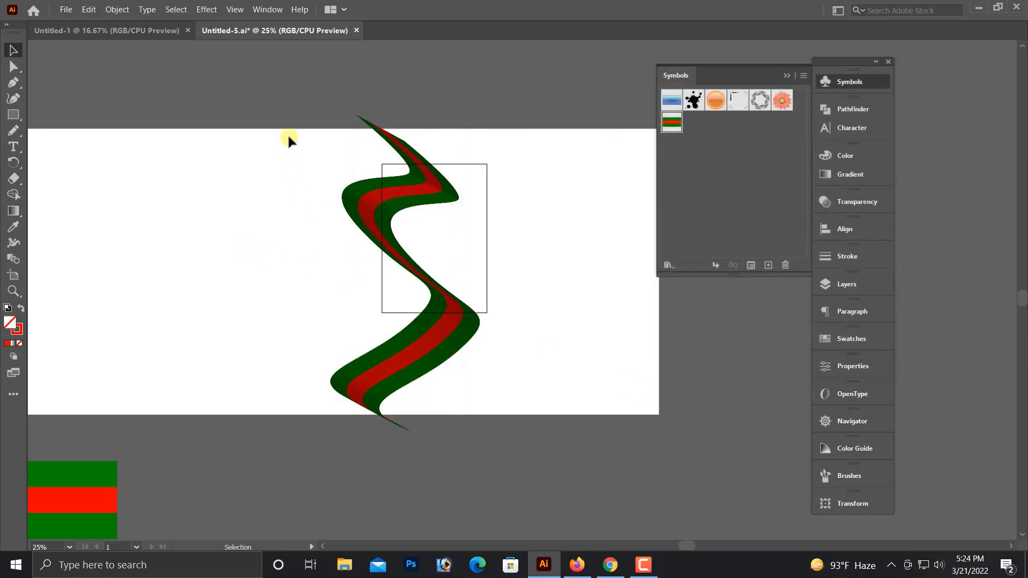
# Examine the stripes and shading of the finished 3D ribbon up close and as a whole.
pyautogui.moveTo(298, 137); pyautogui.dragTo(501, 409)
pyautogui.click(479, 441)
pyautogui.scroll(1, 479, 441)
pyautogui.moveTo(275, 148); pyautogui.dragTo(602, 294)
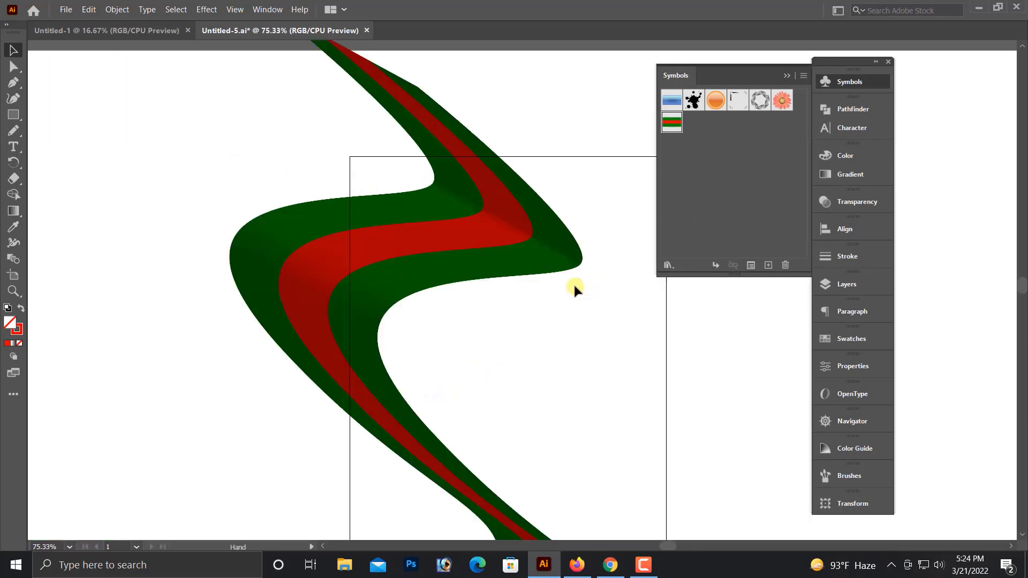
pyautogui.click(459, 229)
pyautogui.hotkey('ctrl', '-')
pyautogui.hotkey('ctrl', '-')
pyautogui.hotkey('ctrl', '-')
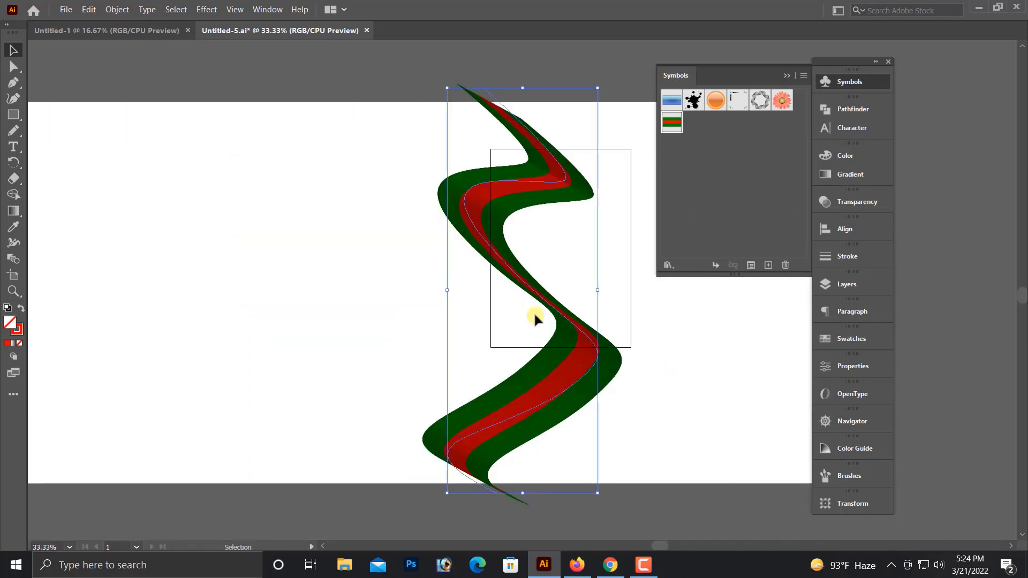
# Stretch the 3D ribbon slightly taller by moving its upper edge upward, and deselect it.
pyautogui.scroll(1, 534, 316)
pyautogui.moveTo(523, 113); pyautogui.dragTo(523, 102)
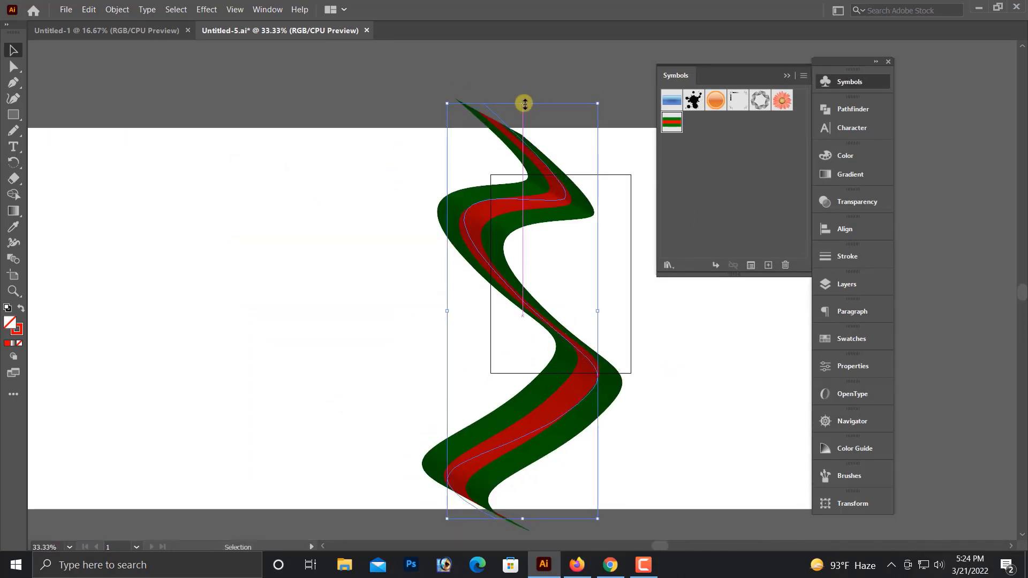
pyautogui.click(434, 148)
# Expand the appearance of the extruded ribbon into editable shapes.
pyautogui.click(19, 64)
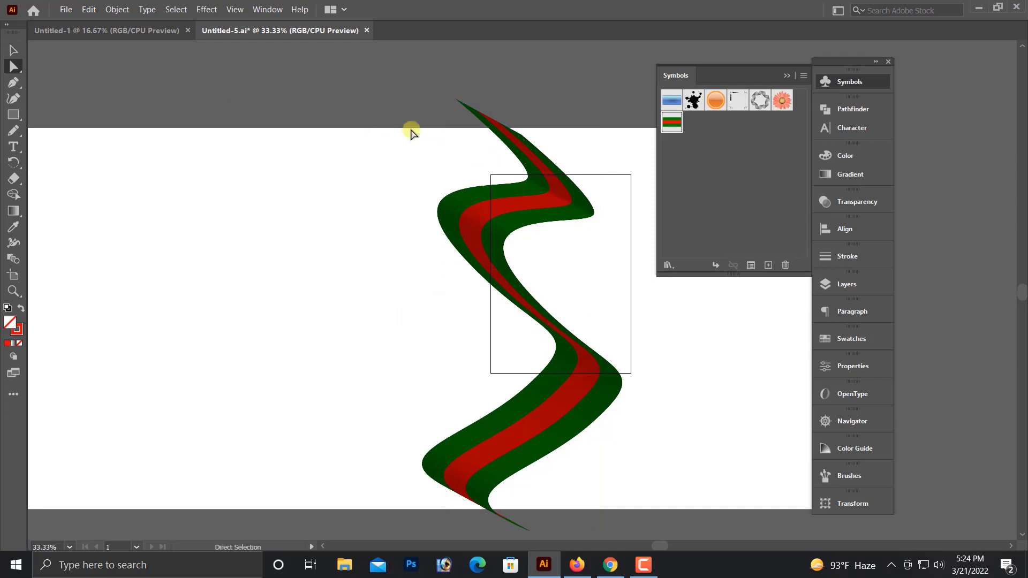
pyautogui.click(509, 138)
pyautogui.click(116, 9)
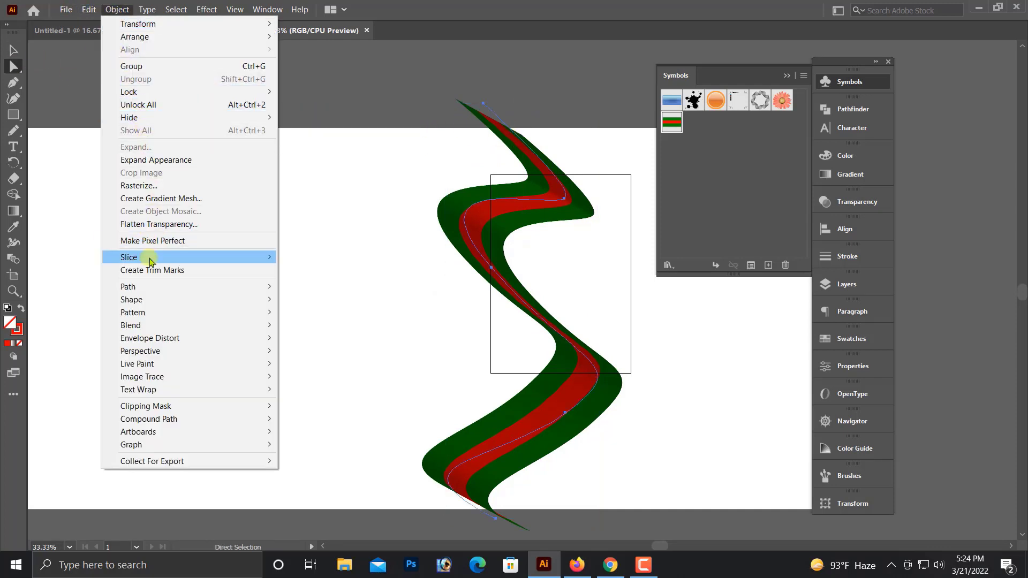
pyautogui.click(158, 159)
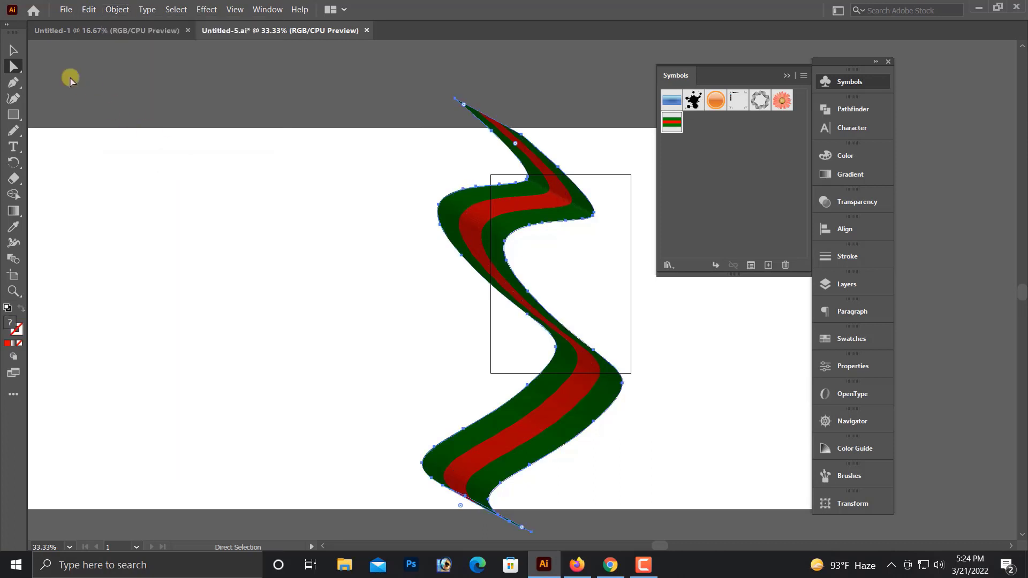
pyautogui.click(89, 10)
pyautogui.moveTo(116, 9)
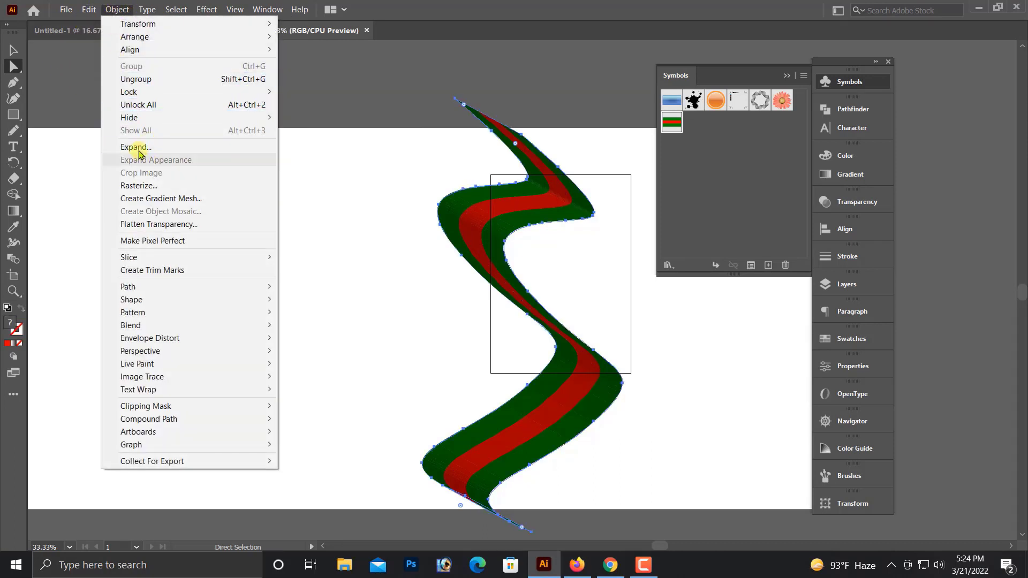
pyautogui.click(138, 149)
pyautogui.click(13, 50)
pyautogui.click(194, 97)
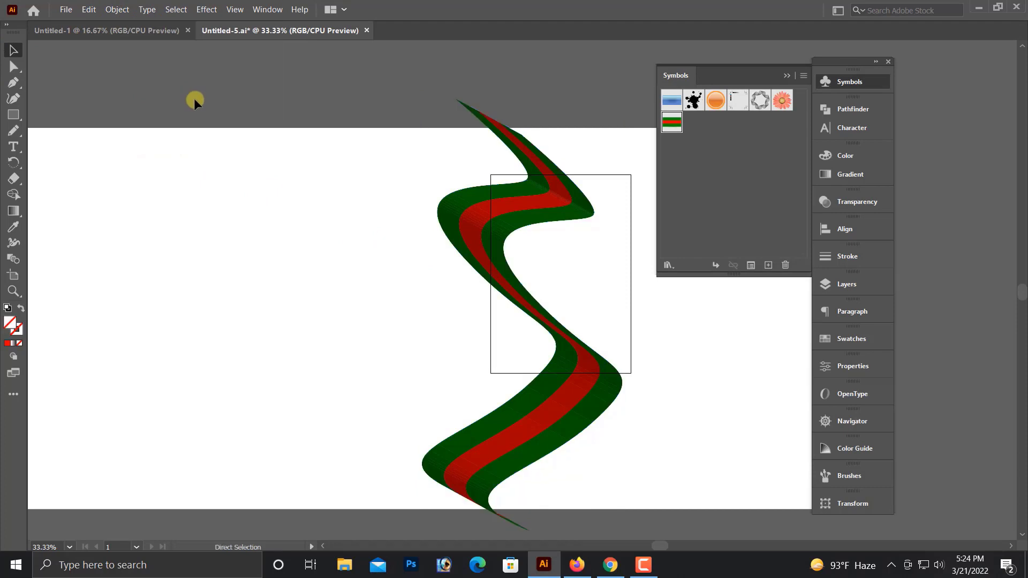
# Stretch the expanded ribbon slightly downward past the lower edge of the white rectangle.
pyautogui.hotkey('ctrl', '-')
pyautogui.moveTo(409, 354); pyautogui.dragTo(285, 355)
pyautogui.scroll(1, 364, 450)
pyautogui.click(373, 464)
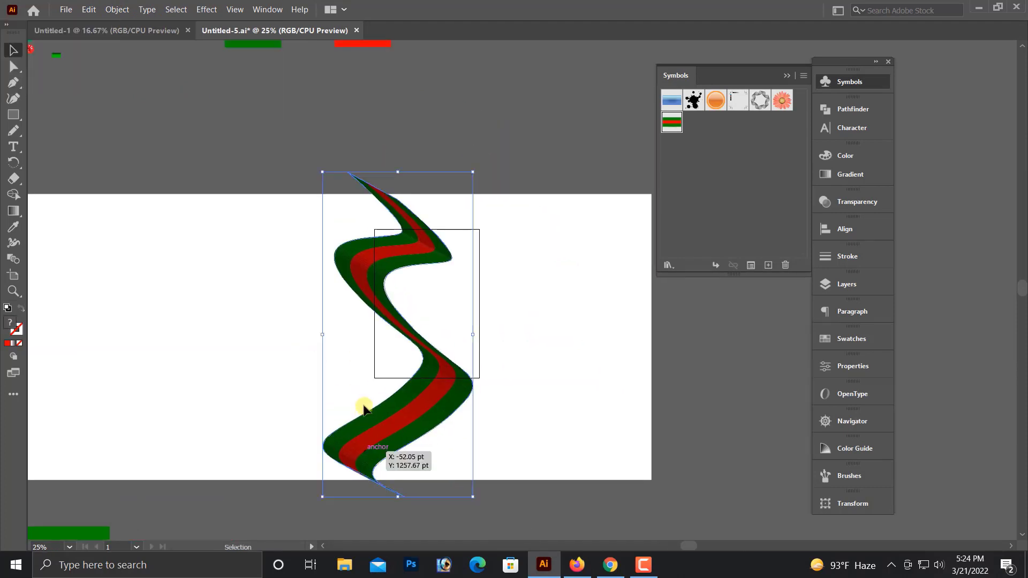
pyautogui.scroll(-2, 365, 428)
pyautogui.moveTo(400, 445); pyautogui.dragTo(400, 455)
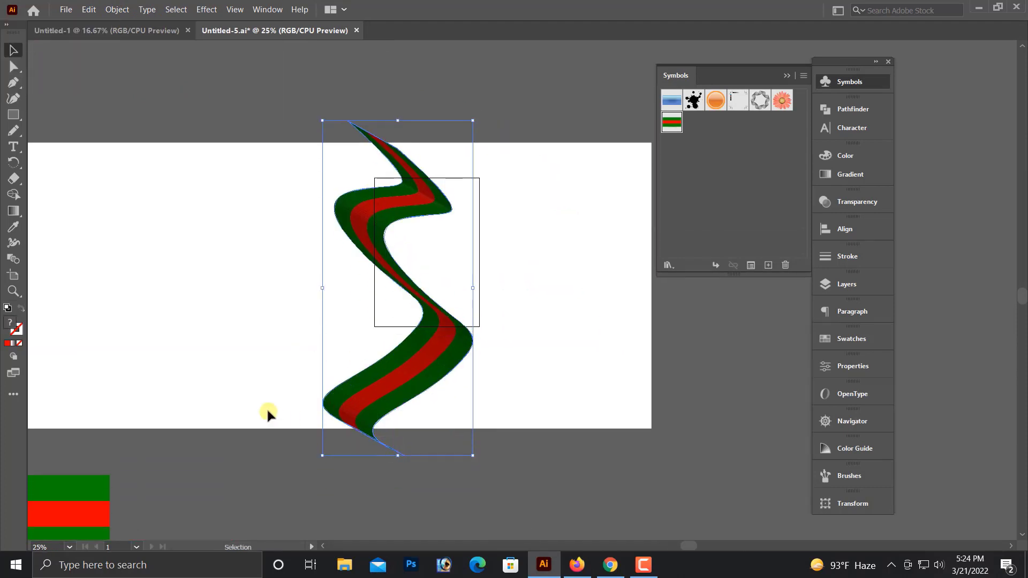
# Lock the selected ribbon.
pyautogui.click(117, 9)
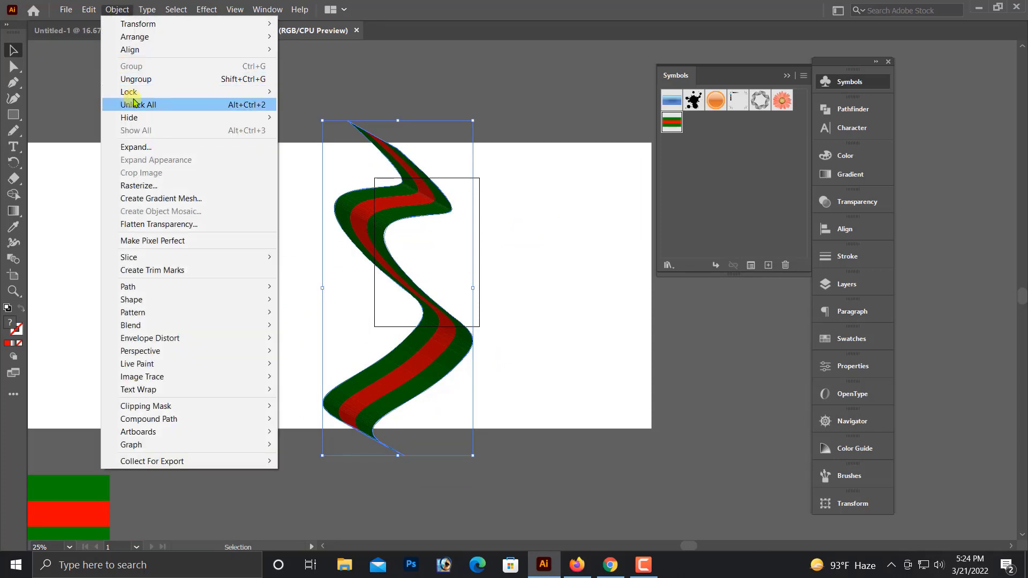
pyautogui.moveTo(133, 91)
pyautogui.click(321, 92)
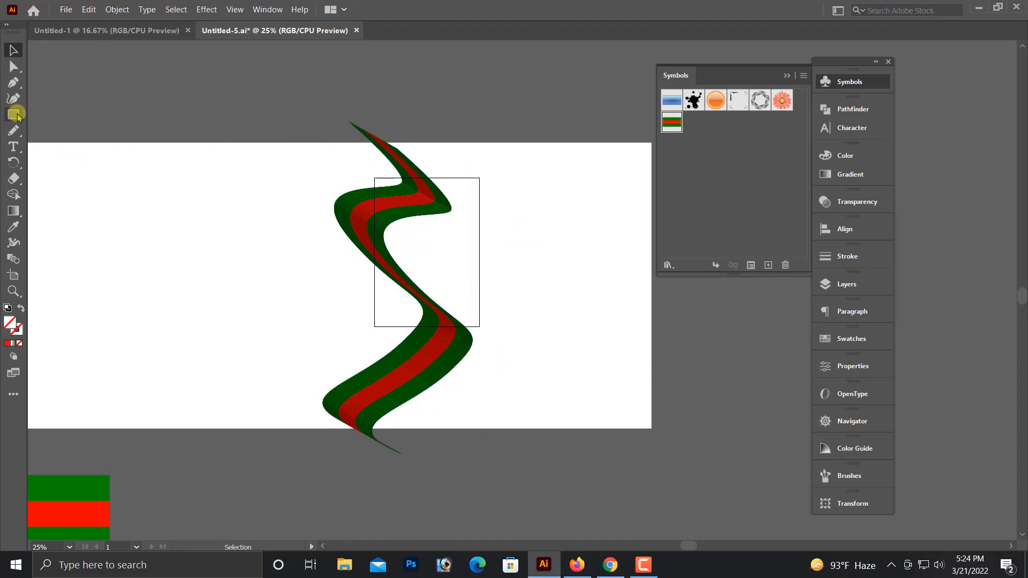
# Draw a closed Pen path down the middle of the ribbon and back around outside the white rectangle's right half.
pyautogui.click(372, 137)
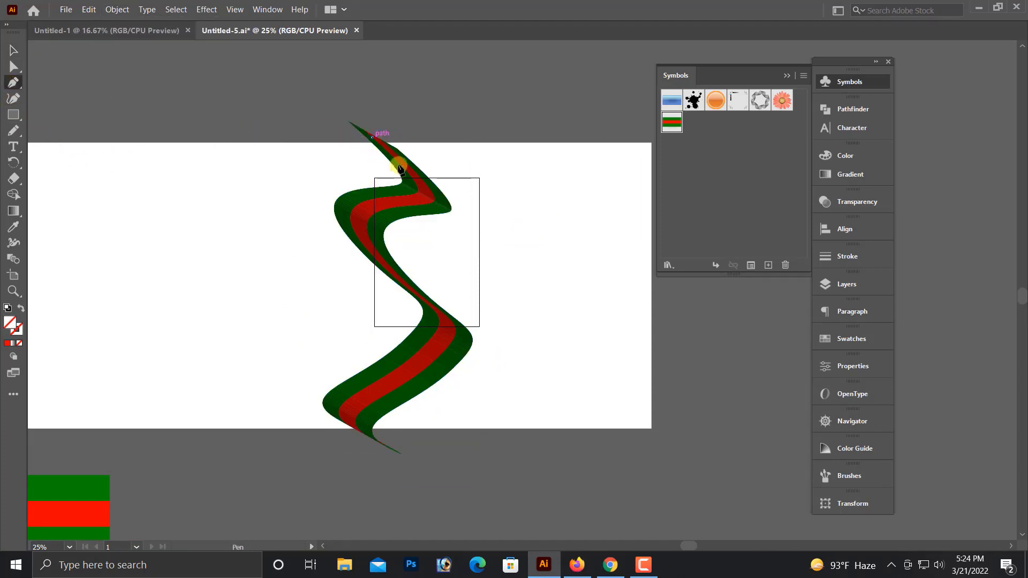
pyautogui.click(427, 191)
pyautogui.click(366, 215)
pyautogui.click(367, 234)
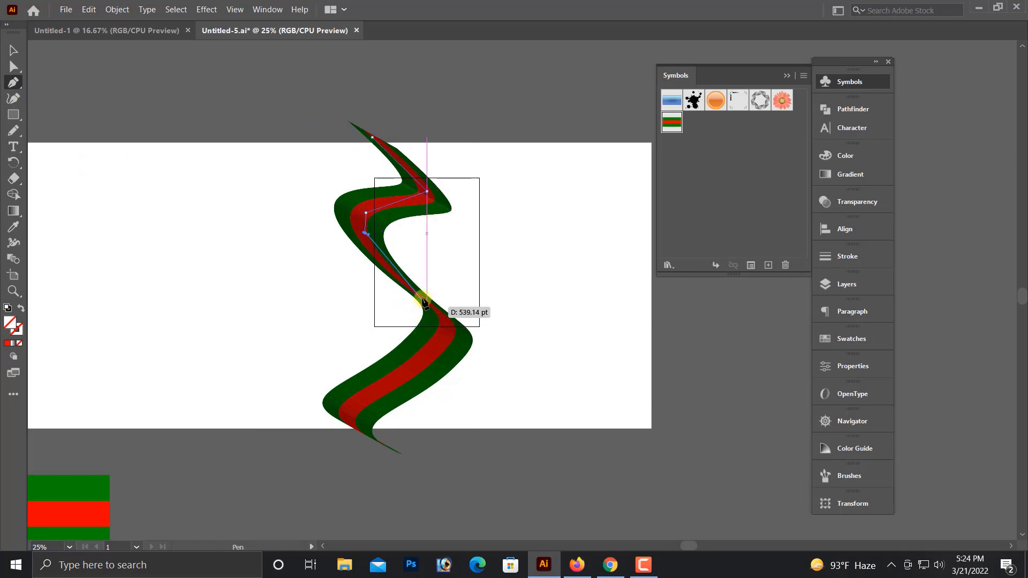
pyautogui.click(415, 294)
pyautogui.click(433, 324)
pyautogui.moveTo(441, 366); pyautogui.dragTo(430, 375)
pyautogui.click(348, 432)
pyautogui.moveTo(371, 457); pyautogui.dragTo(388, 461)
pyautogui.click(585, 489)
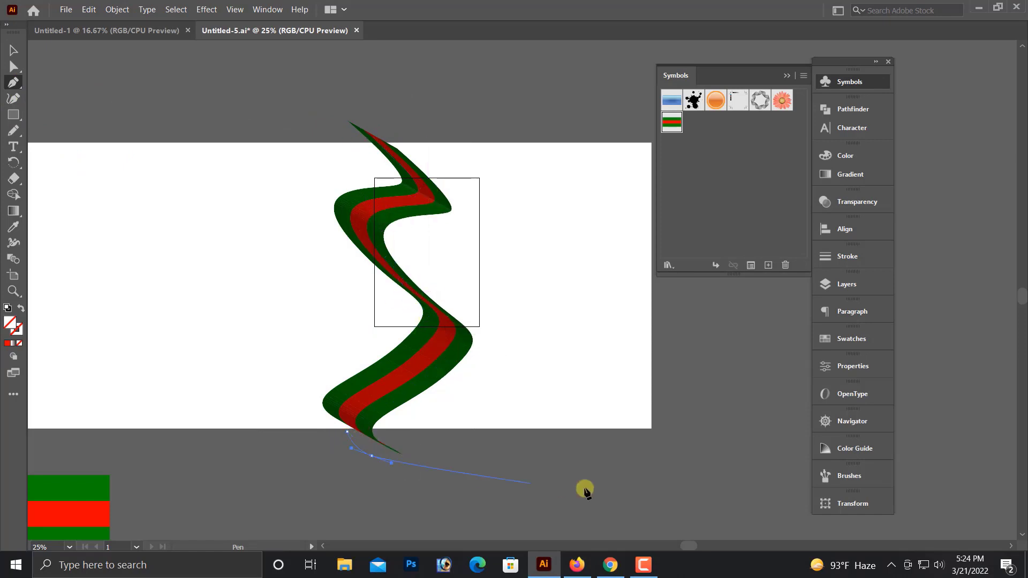
pyautogui.click(661, 476)
pyautogui.moveTo(698, 428); pyautogui.dragTo(556, 474)
pyautogui.moveTo(618, 384); pyautogui.dragTo(617, 365)
pyautogui.click(585, 222)
pyautogui.click(583, 198)
pyautogui.moveTo(575, 165); pyautogui.dragTo(566, 153)
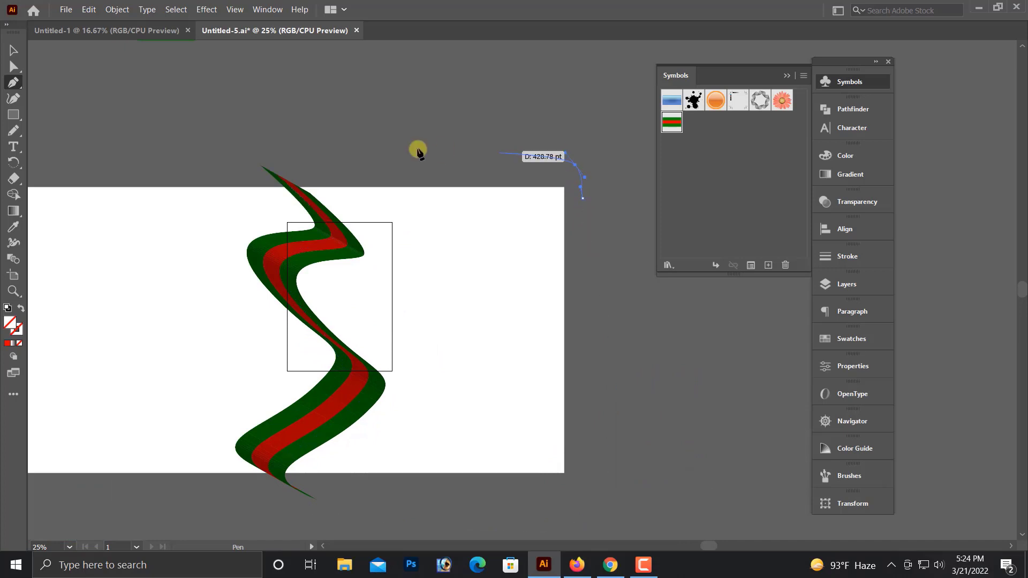
pyautogui.moveTo(414, 147); pyautogui.dragTo(406, 141)
pyautogui.click(284, 182)
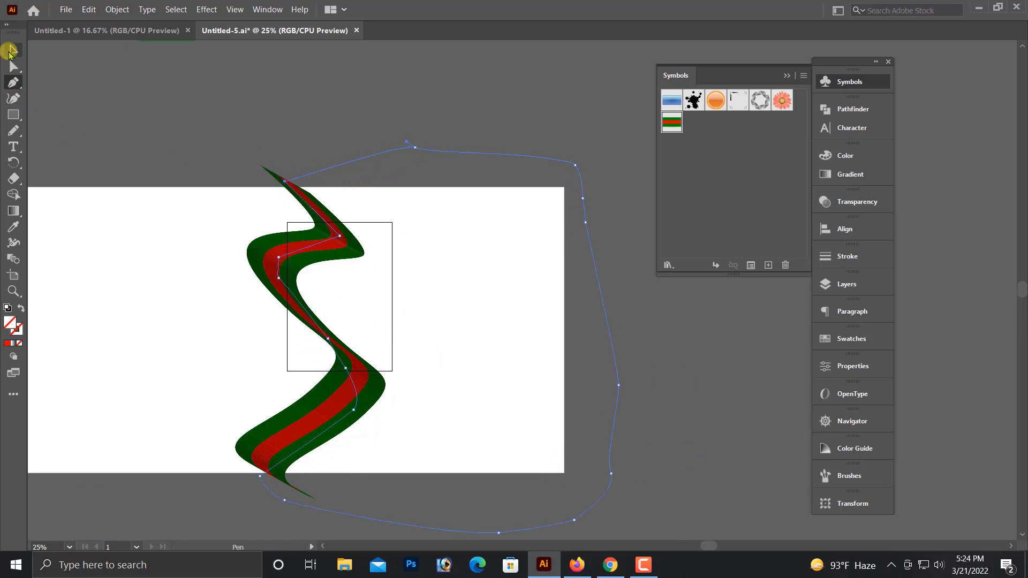
# Fill the new closed path with the green gradient sampled from the small green artwork above the white rectangle.
pyautogui.scroll(3, 459, 275)
pyautogui.click(12, 227)
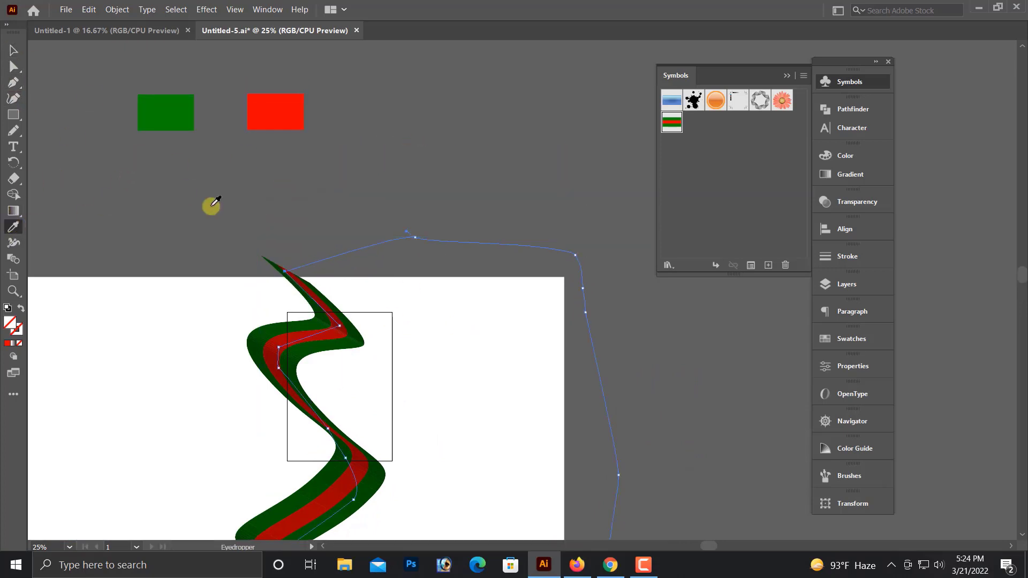
pyautogui.scroll(5, 275, 204)
pyautogui.hotkey('ctrl', '-')
pyautogui.hotkey('ctrl', '-')
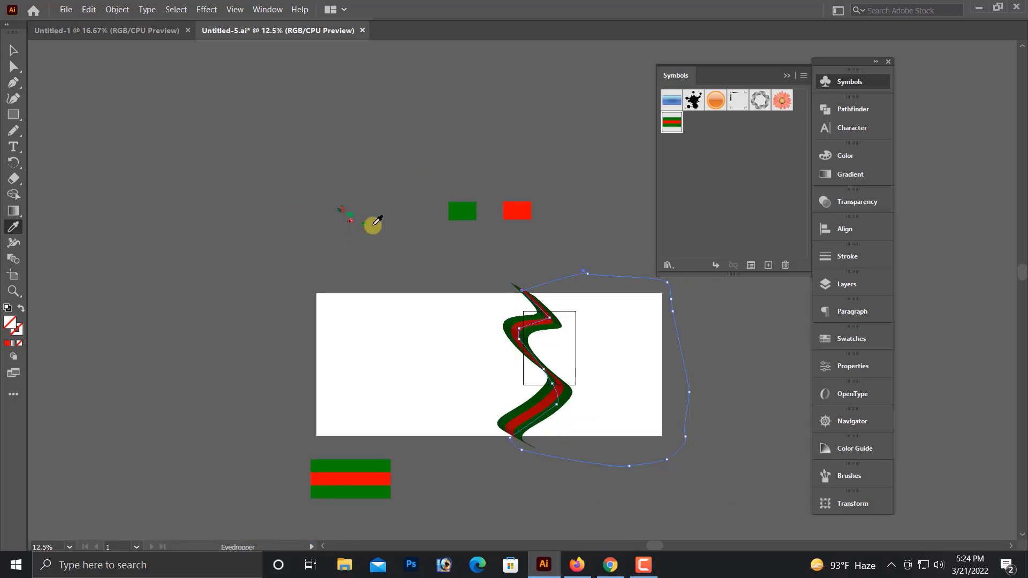
pyautogui.click(365, 224)
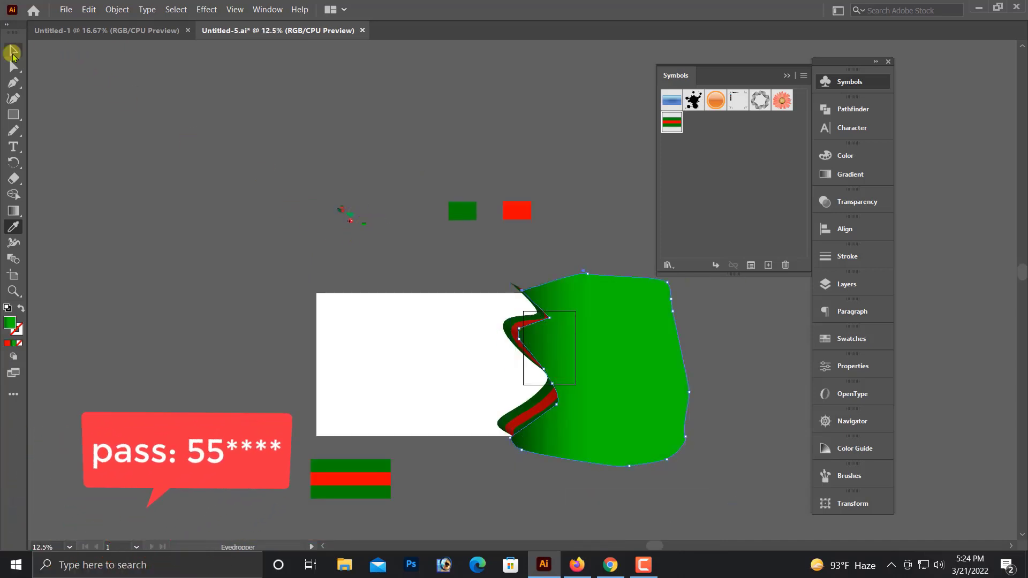
# Deselect the green shape and unlock all locked objects, including the ribbon and the white rectangle.
pyautogui.click(12, 51)
pyautogui.moveTo(396, 275); pyautogui.dragTo(781, 398)
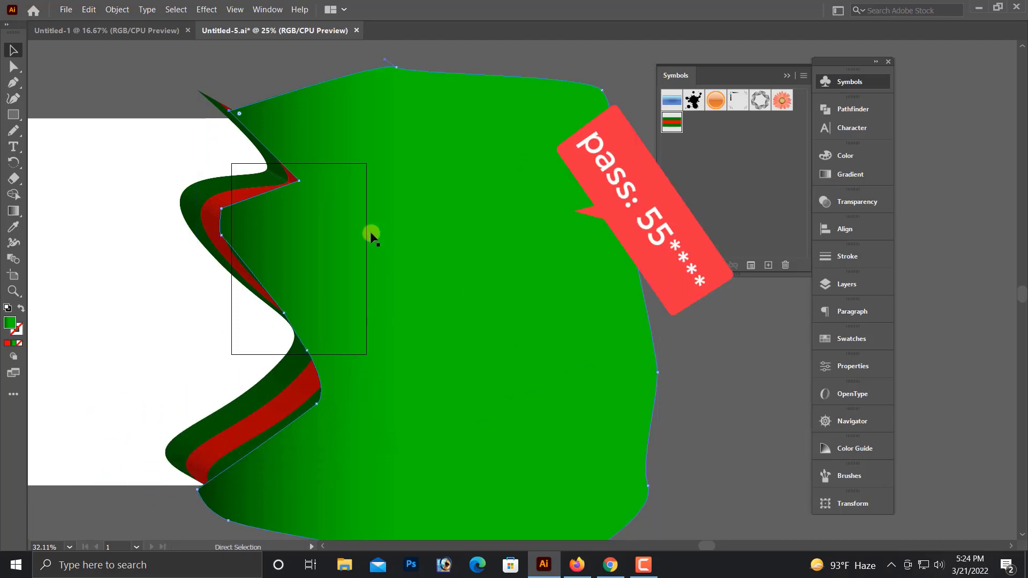
pyautogui.hotkey('ctrl', '-')
pyautogui.hotkey('ctrl', '-')
pyautogui.hscroll(5, 498, 331)
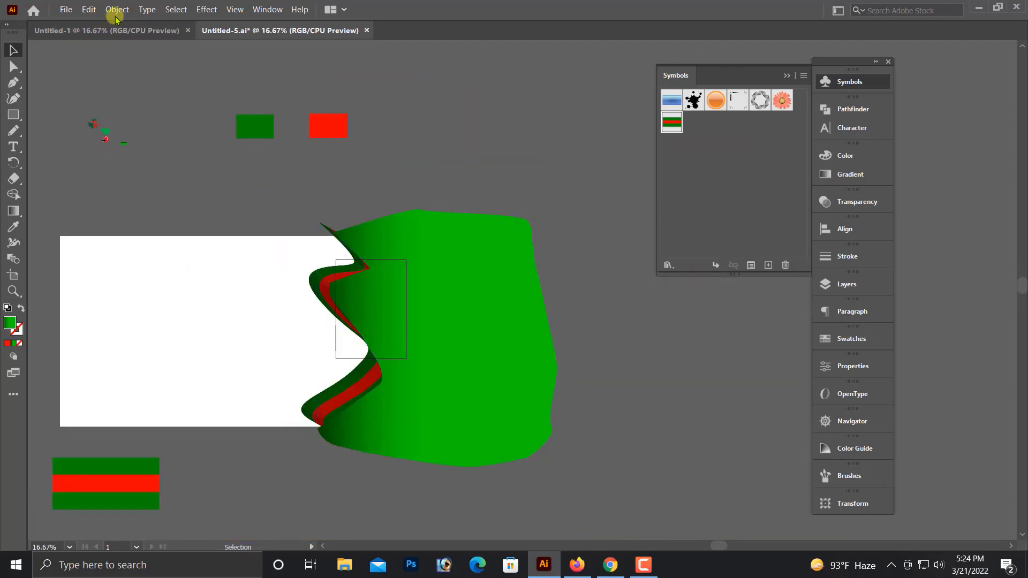
pyautogui.click(116, 9)
pyautogui.click(137, 105)
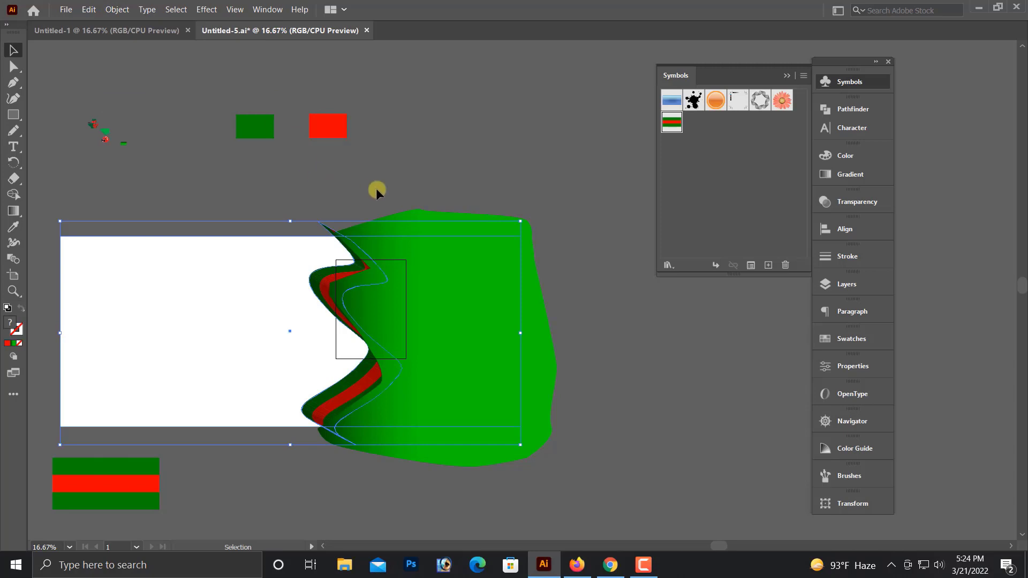
# Divide the green shape along the white rectangle's edges with Shape Builder and delete the part outside the rectangle.
pyautogui.keyDown('shift'); pyautogui.click(473, 227); pyautogui.keyUp('shift')
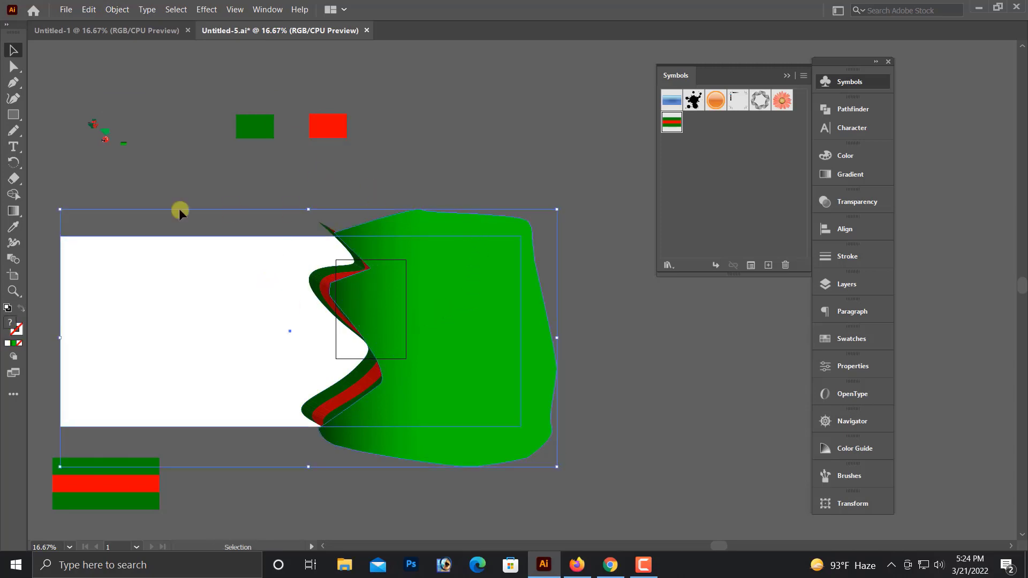
pyautogui.click(17, 195)
pyautogui.click(474, 229)
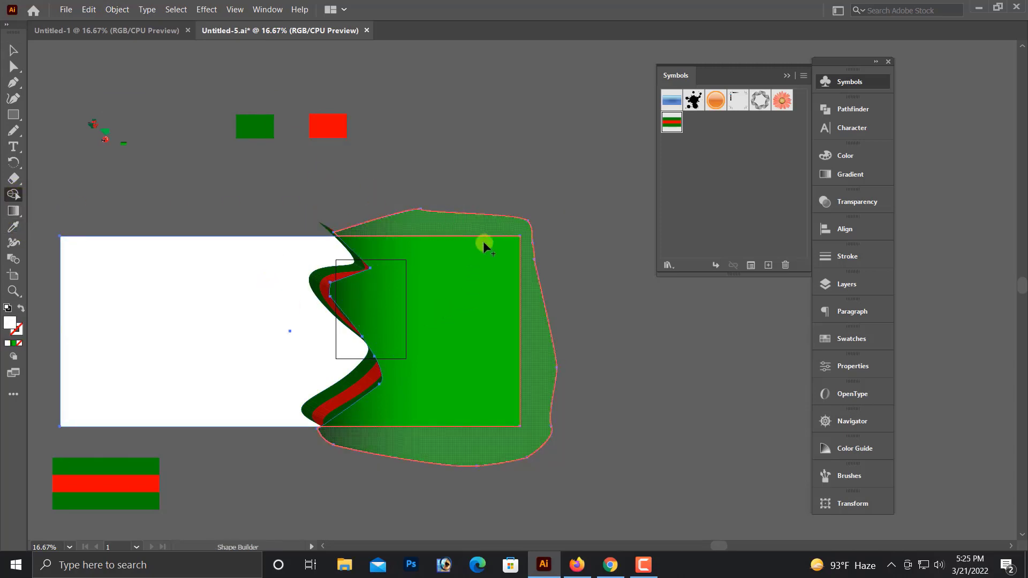
pyautogui.click(546, 399)
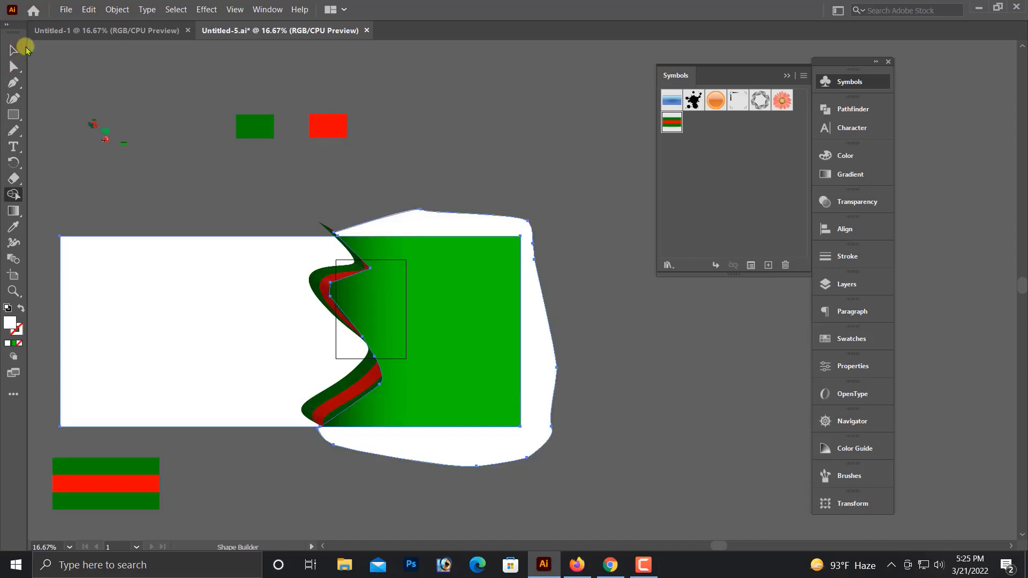
pyautogui.click(13, 51)
pyautogui.click(404, 233)
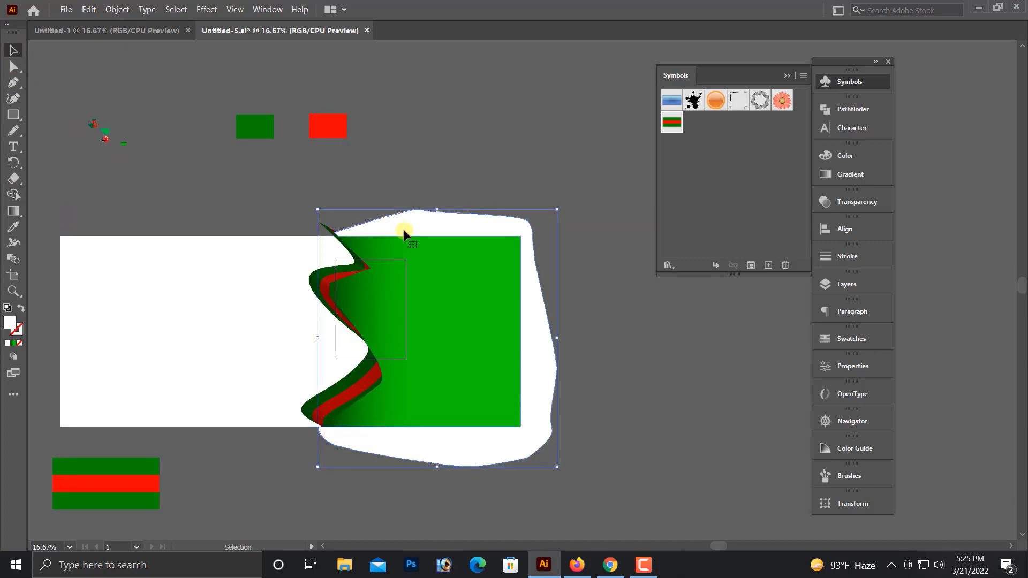
pyautogui.press('Delete')
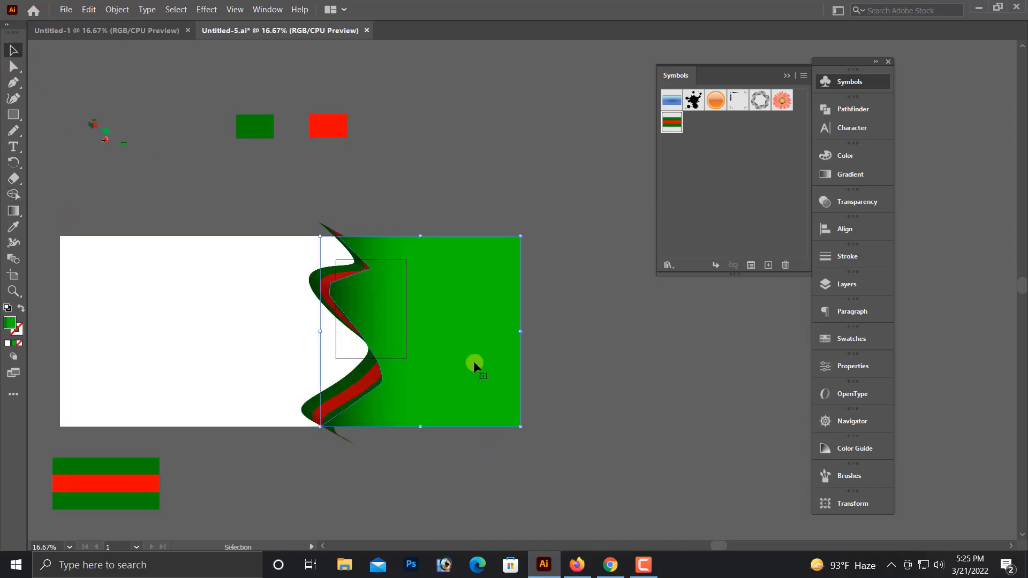
# Send the green shape behind the ribbon and the white rectangle behind both.
pyautogui.press('Delete')
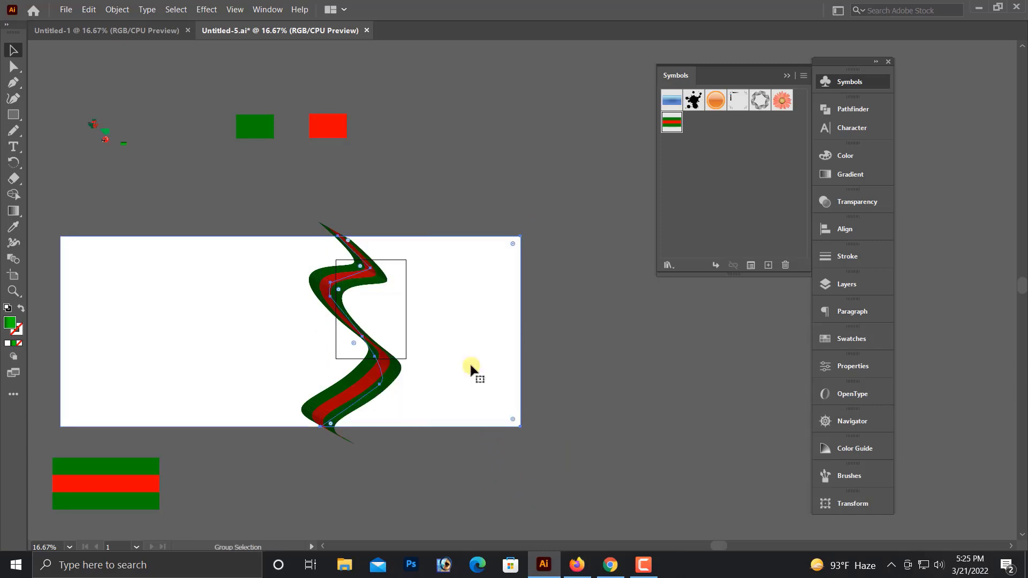
pyautogui.click(281, 327)
pyautogui.hotkey('ctrl', 'z')
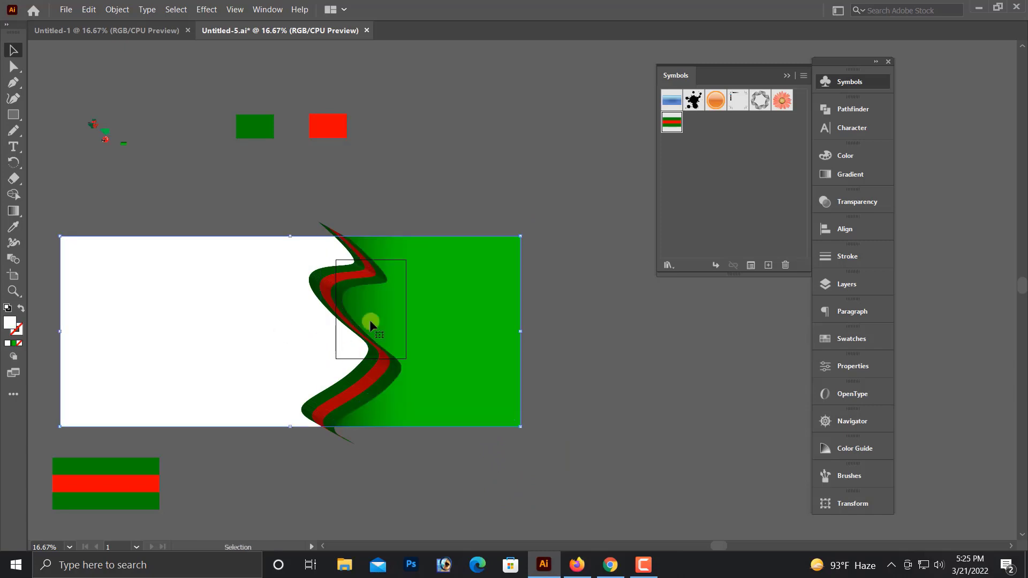
# Set the linear gradient angle of the green shape to 90°.
pyautogui.click(438, 323)
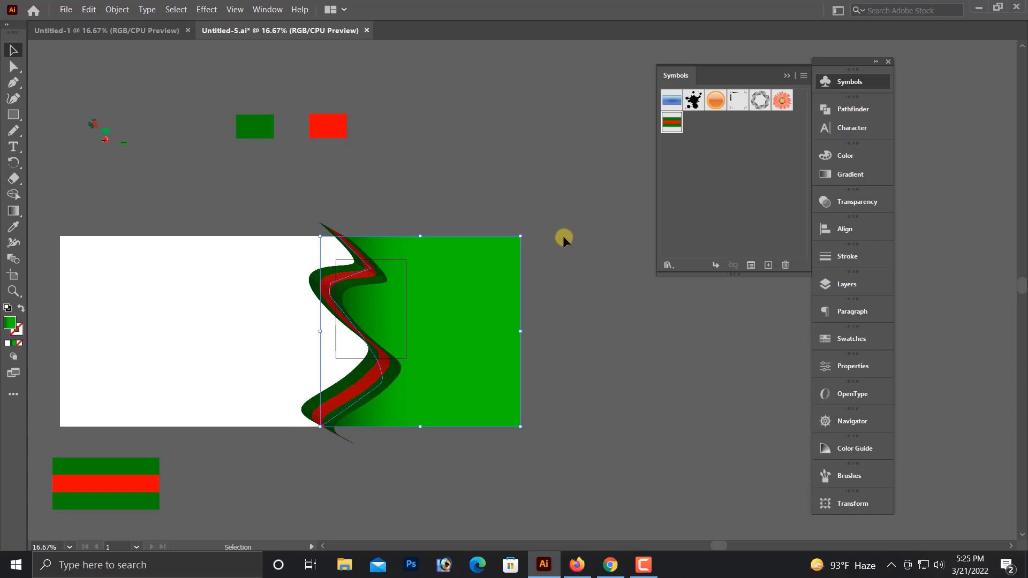
pyautogui.click(859, 173)
pyautogui.click(731, 220)
pyautogui.write('9')
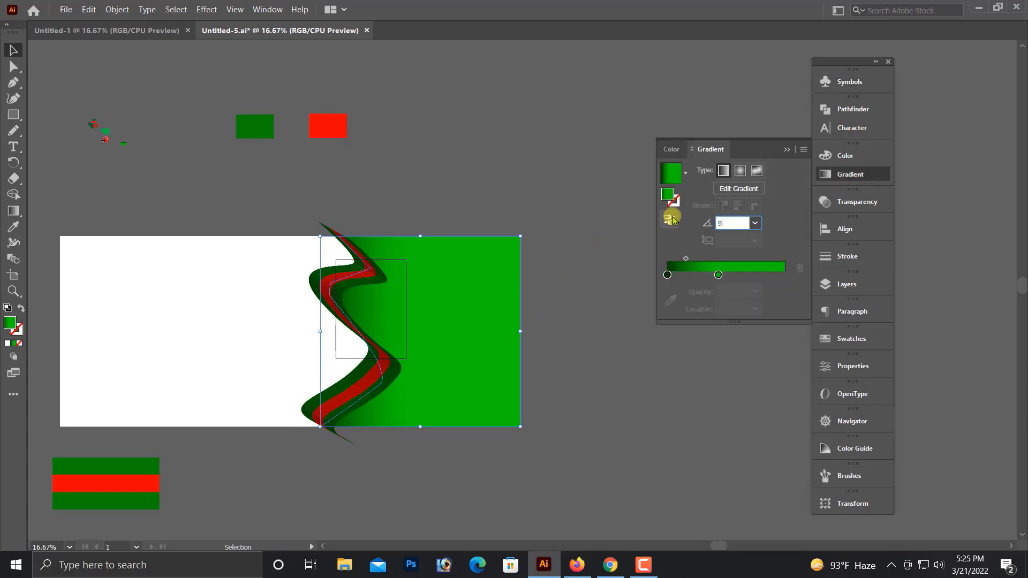
pyautogui.write('0')
pyautogui.press('Return')
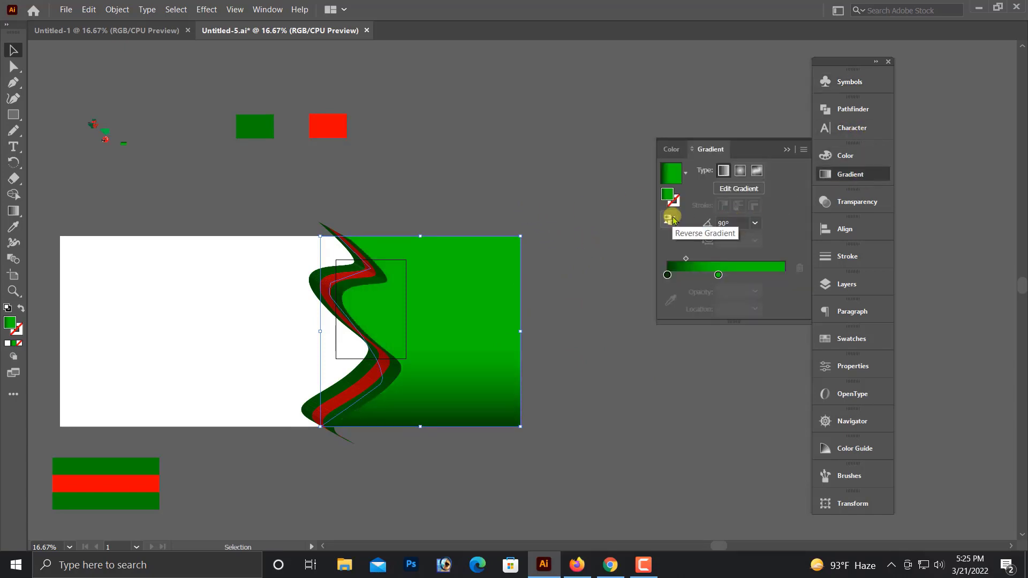
# Change the green shape's gradient angle to -90° and collapse the gradient settings.
pyautogui.click(749, 222)
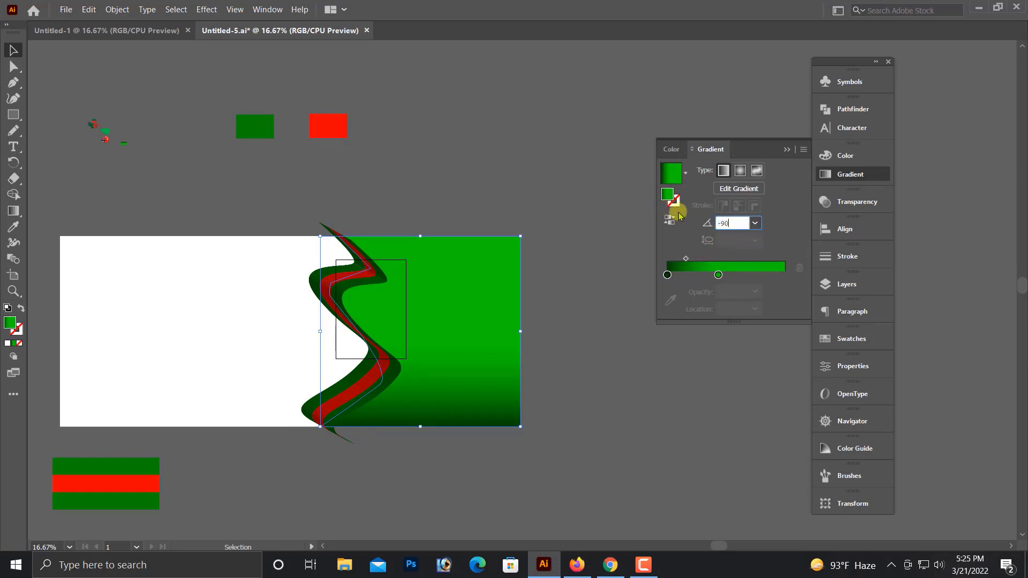
pyautogui.press('Return')
pyautogui.click(782, 474)
pyautogui.scroll(3, 782, 474)
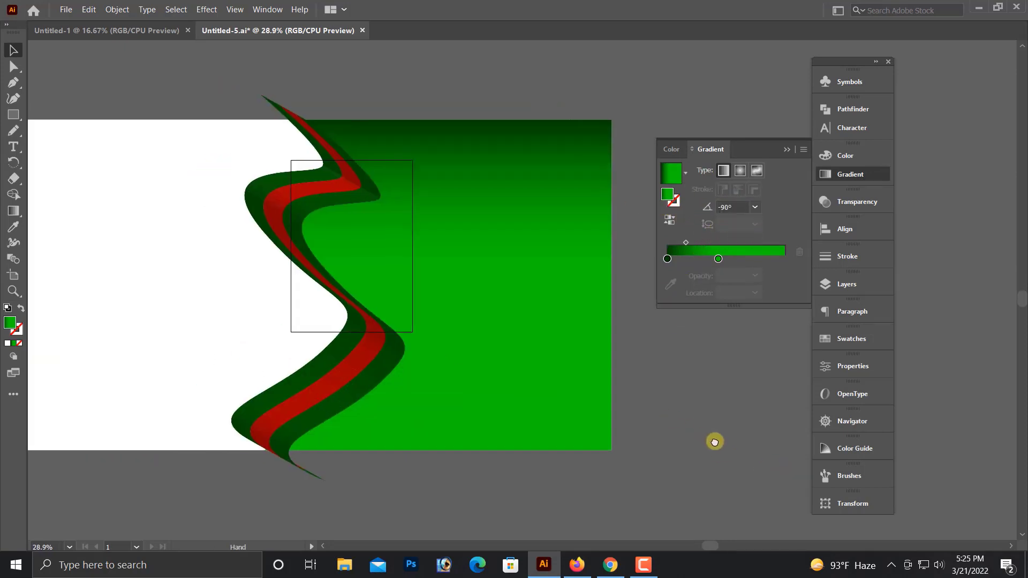
pyautogui.moveTo(612, 358); pyautogui.dragTo(667, 418)
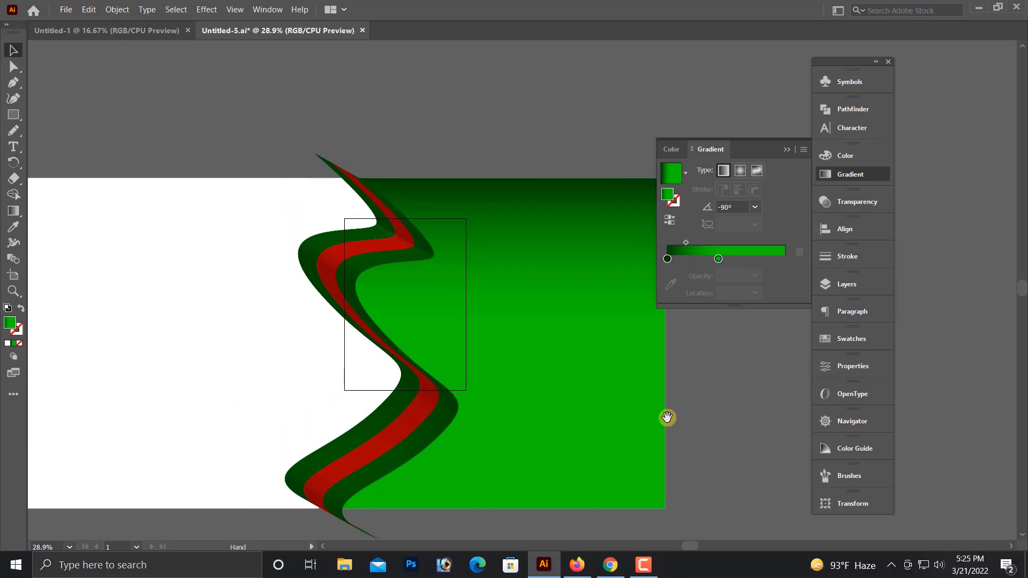
pyautogui.click(788, 151)
pyautogui.scroll(-1, 747, 274)
pyautogui.scroll(-1, 744, 270)
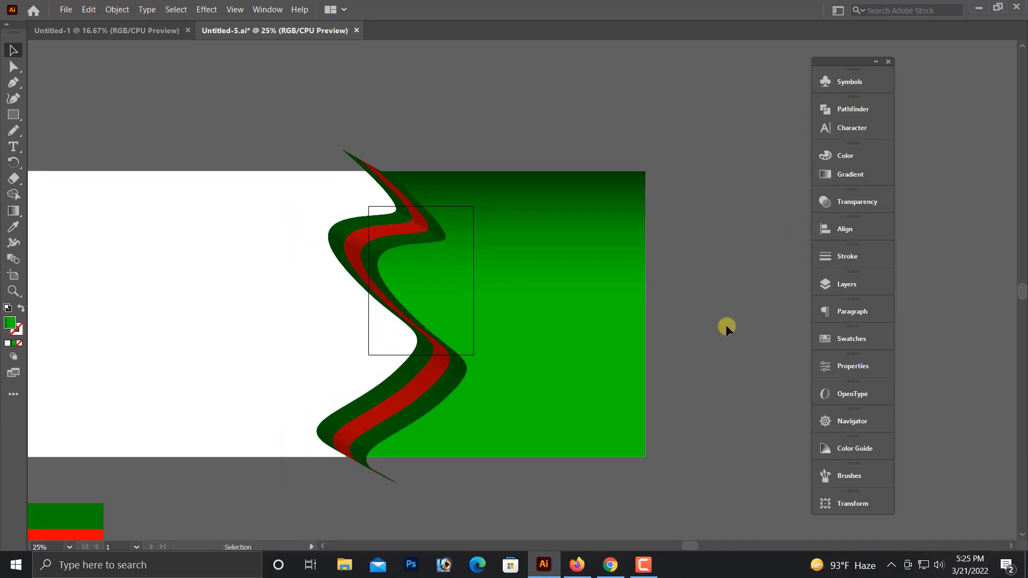
pyautogui.moveTo(654, 326); pyautogui.dragTo(698, 316)
pyautogui.moveTo(627, 304); pyautogui.dragTo(708, 322)
pyautogui.hotkey('alt', 'space')
pyautogui.click(531, 244)
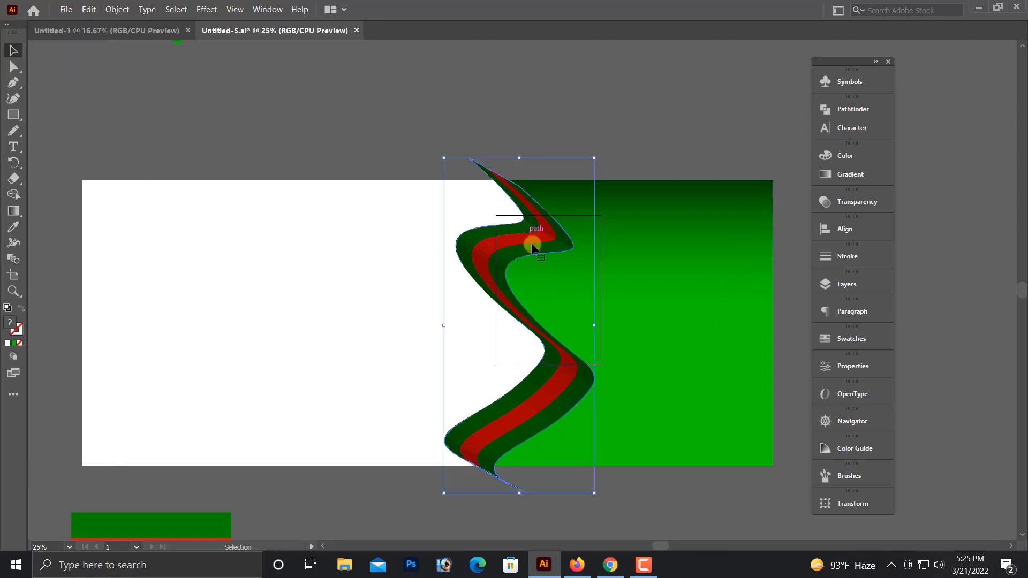
pyautogui.scroll(-1, 563, 282)
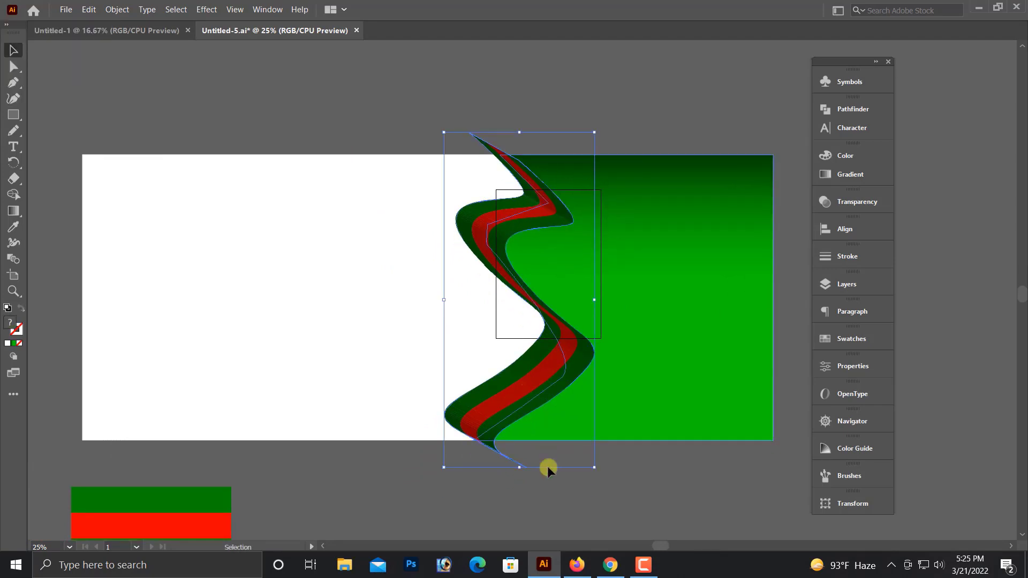
pyautogui.click(547, 469)
pyautogui.moveTo(417, 267); pyautogui.dragTo(684, 383)
pyautogui.hotkey('ctrl', '-')
pyautogui.hotkey('ctrl', '-')
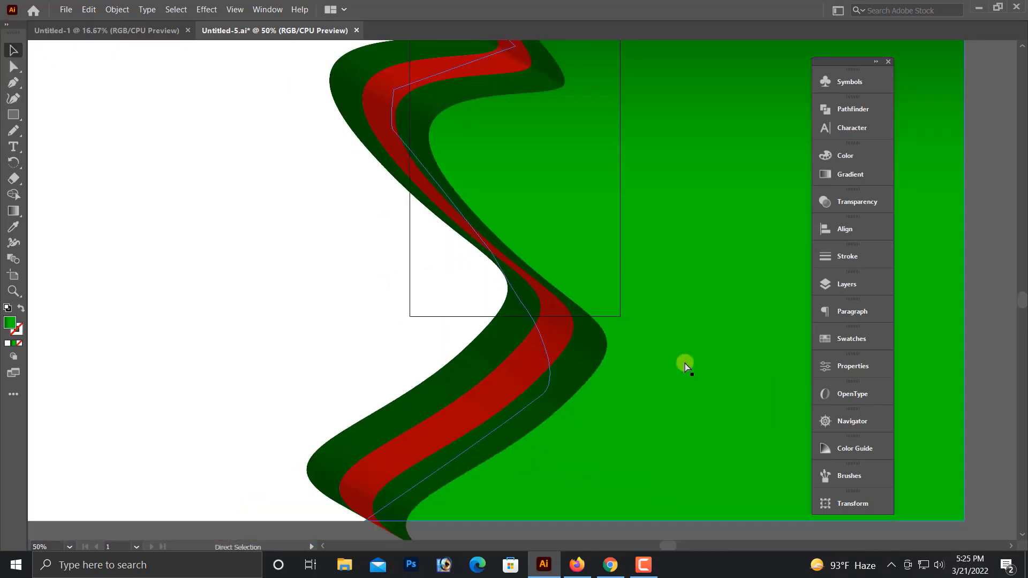
pyautogui.hotkey('ctrl', '-')
pyautogui.hotkey('ctrl', '-')
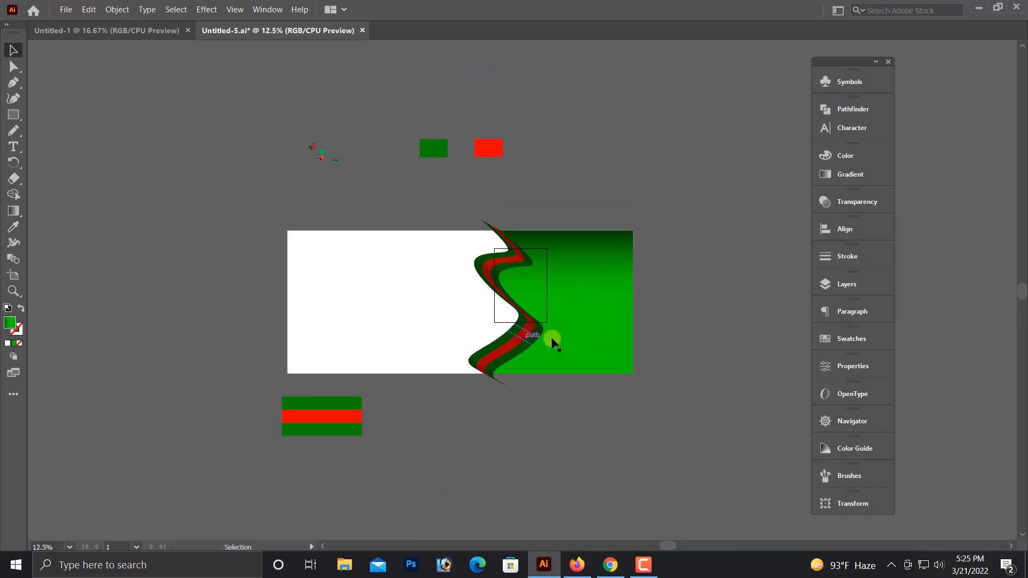
# Move the ribbon, the white rectangle, the green shape and the flat striped rectangle together below the artboard.
pyautogui.moveTo(355, 249); pyautogui.dragTo(686, 396)
pyautogui.scroll(-3, 680, 394)
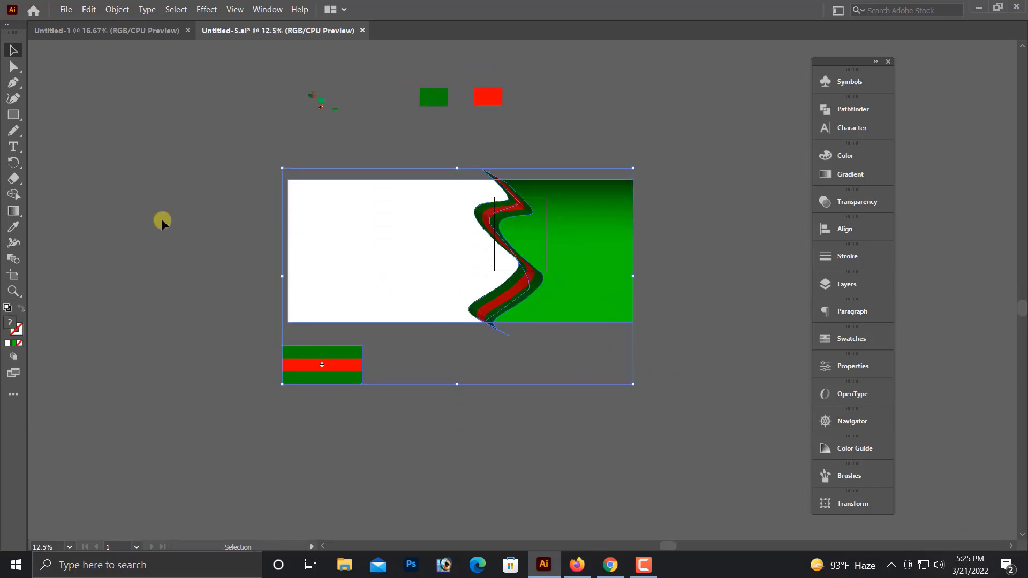
pyautogui.moveTo(185, 173); pyautogui.dragTo(649, 423)
pyautogui.moveTo(570, 267); pyautogui.dragTo(544, 380)
pyautogui.scroll(-5, 544, 381)
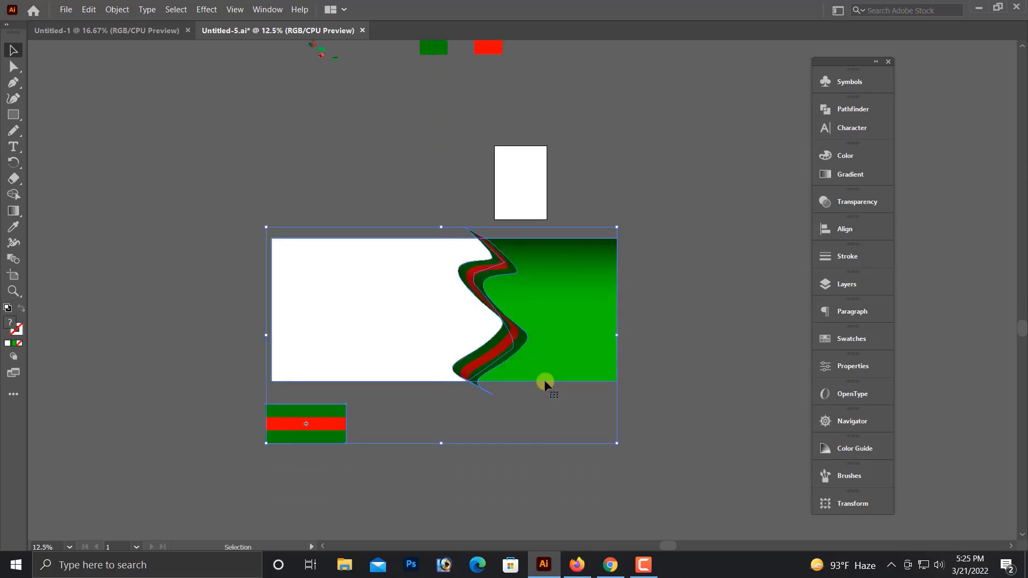
pyautogui.click(662, 398)
# Ungroup the striped ribbon repeatedly until its front face is separate from its other parts.
pyautogui.scroll(4, 557, 340)
pyautogui.click(485, 349)
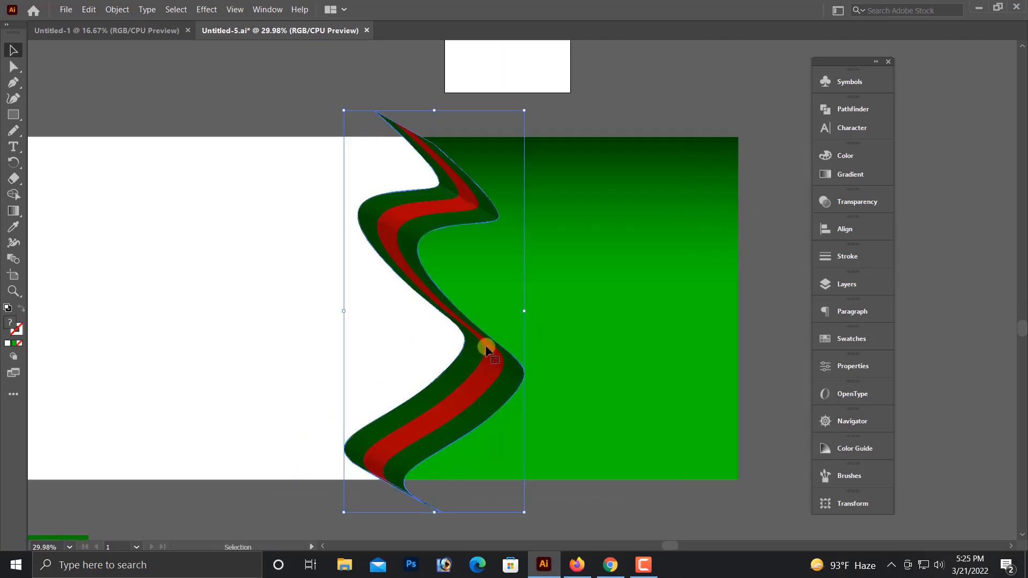
pyautogui.rightClick(487, 346)
pyautogui.click(528, 447)
pyautogui.click(771, 426)
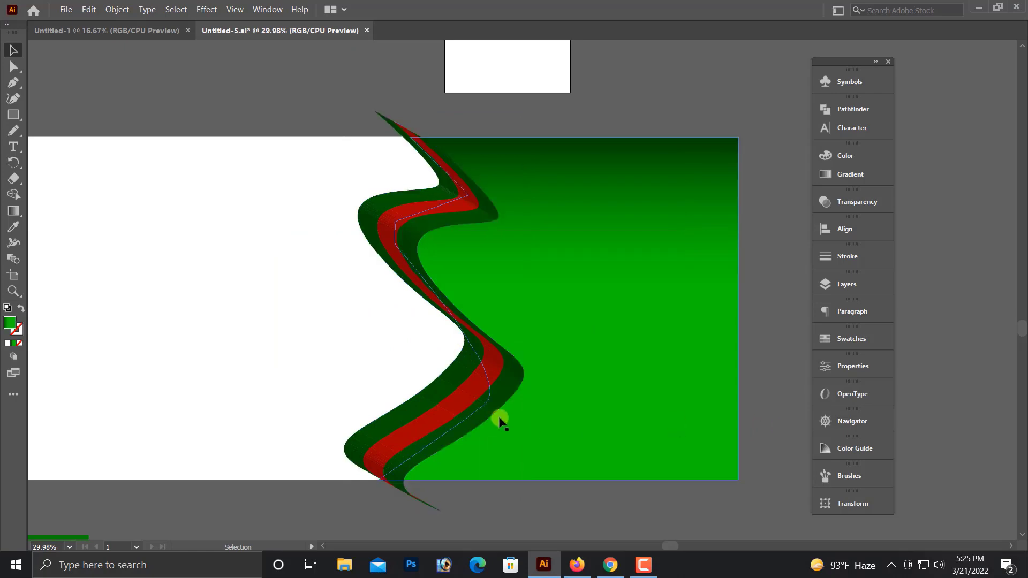
pyautogui.click(470, 404)
pyautogui.rightClick(470, 393)
pyautogui.click(503, 286)
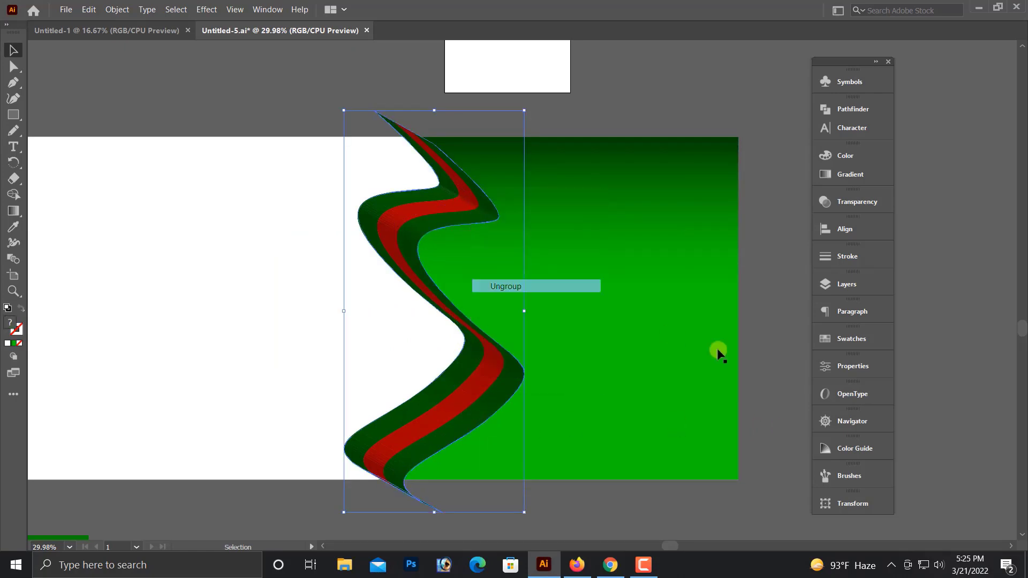
pyautogui.click(718, 351)
pyautogui.click(479, 394)
pyautogui.rightClick(479, 393)
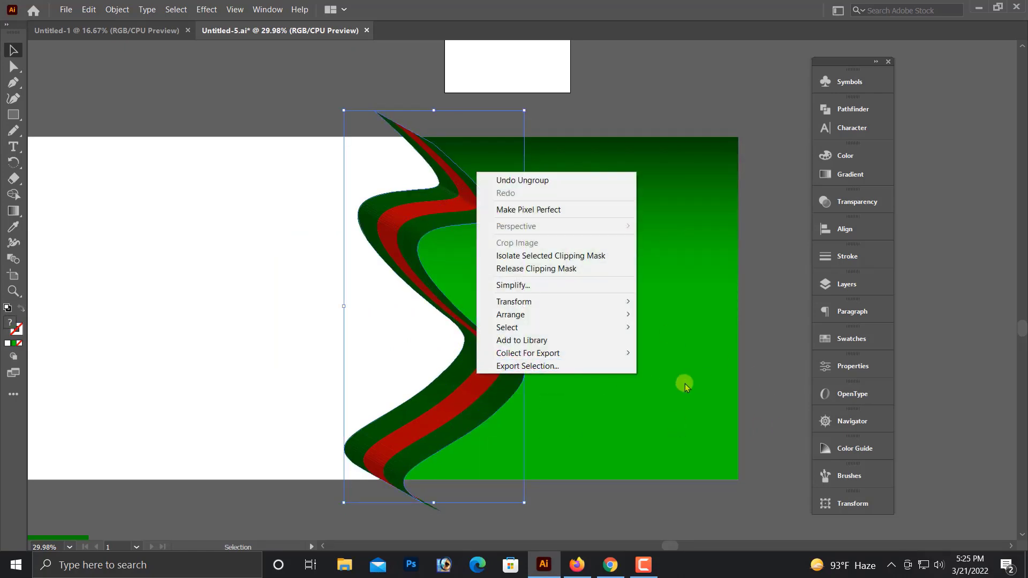
pyautogui.click(466, 397)
# Try moving the ribbon's front face left off the green shape's edge and undo the move.
pyautogui.moveTo(470, 399); pyautogui.dragTo(354, 398)
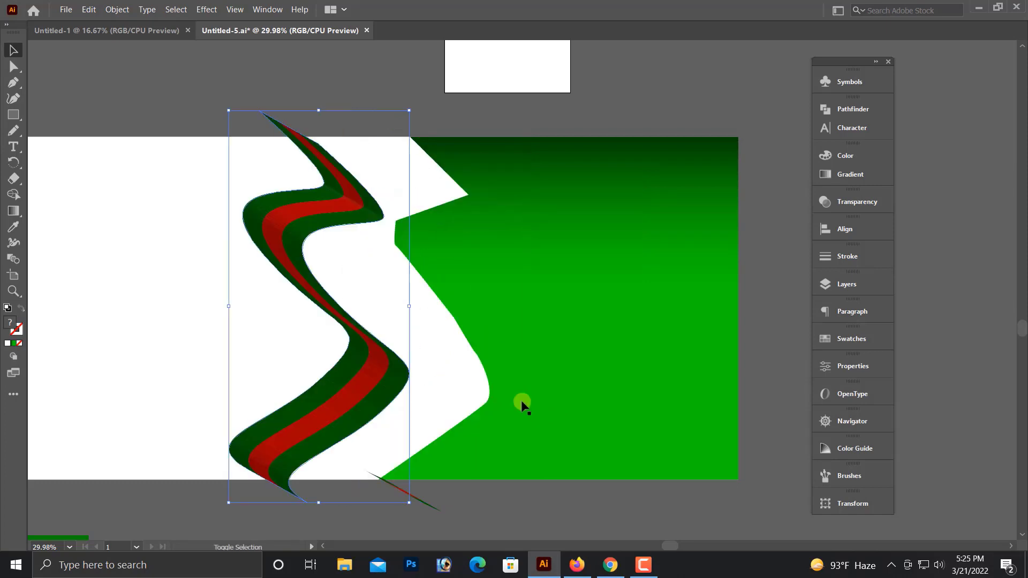
pyautogui.click(568, 398)
pyautogui.hotkey('ctrl', 'z')
# Lock the white rectangle and the green gradient shape, and move the ribbon's front face left onto the white area.
pyautogui.click(649, 352)
pyautogui.moveTo(184, 105); pyautogui.dragTo(235, 177)
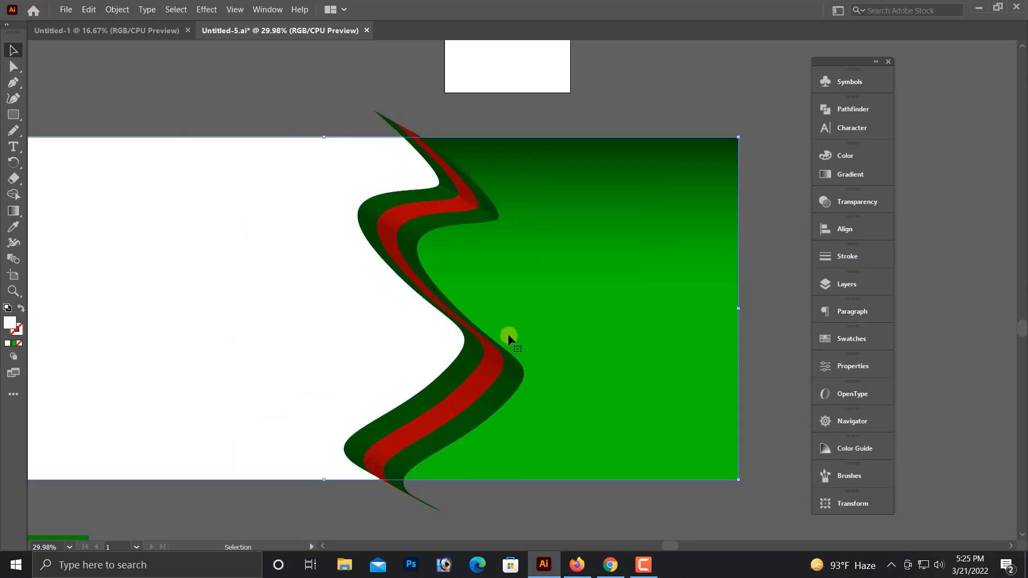
pyautogui.keyDown('shift'); pyautogui.click(602, 330); pyautogui.keyUp('shift')
pyautogui.hotkey('ctrl', '2')
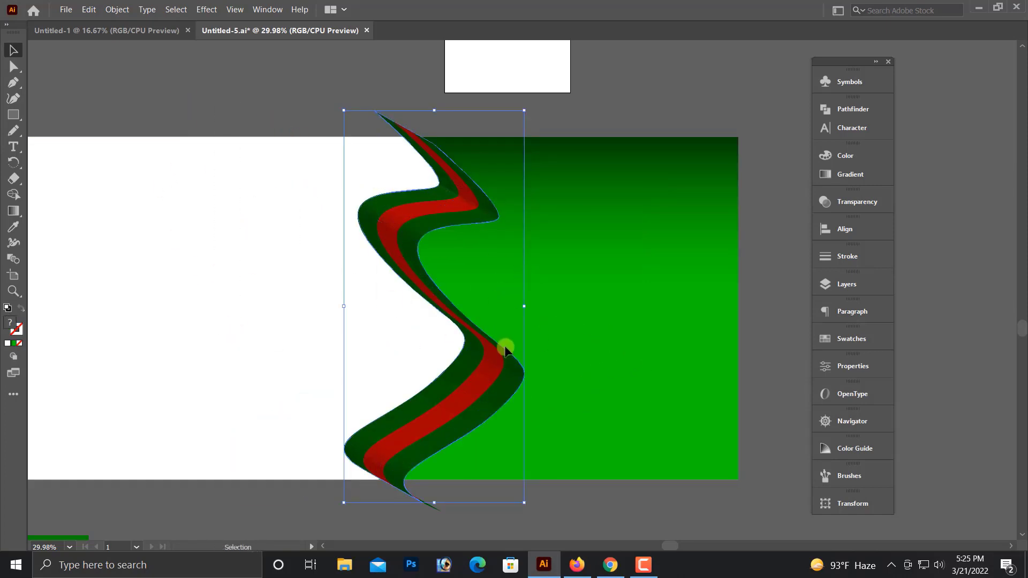
pyautogui.moveTo(505, 349); pyautogui.dragTo(337, 349)
pyautogui.moveTo(401, 354); pyautogui.dragTo(399, 353)
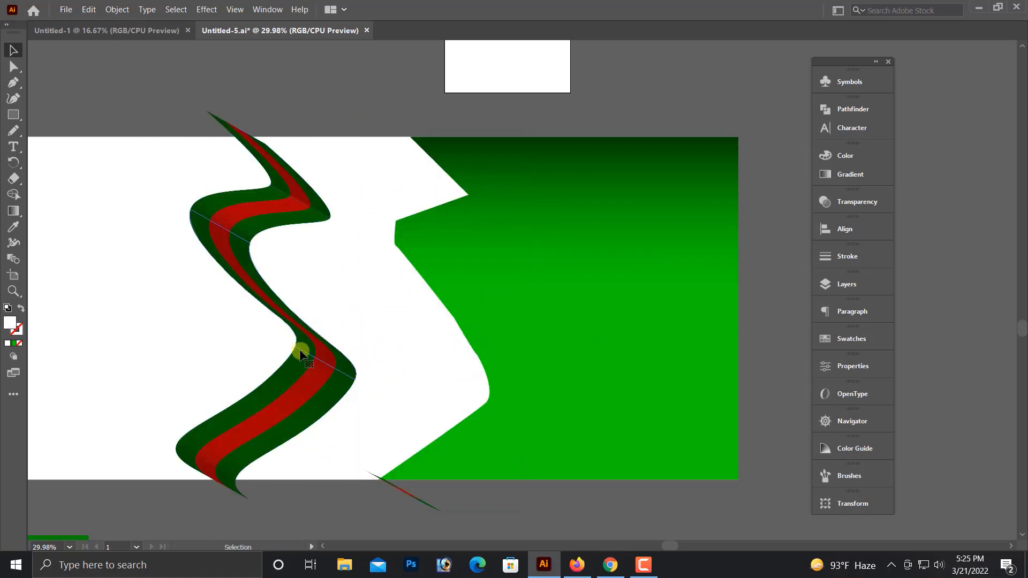
# Release the clipping mask of the ribbon's front face and delete the leftover clipping path.
pyautogui.click(300, 336)
pyautogui.rightClick(303, 332)
pyautogui.click(324, 445)
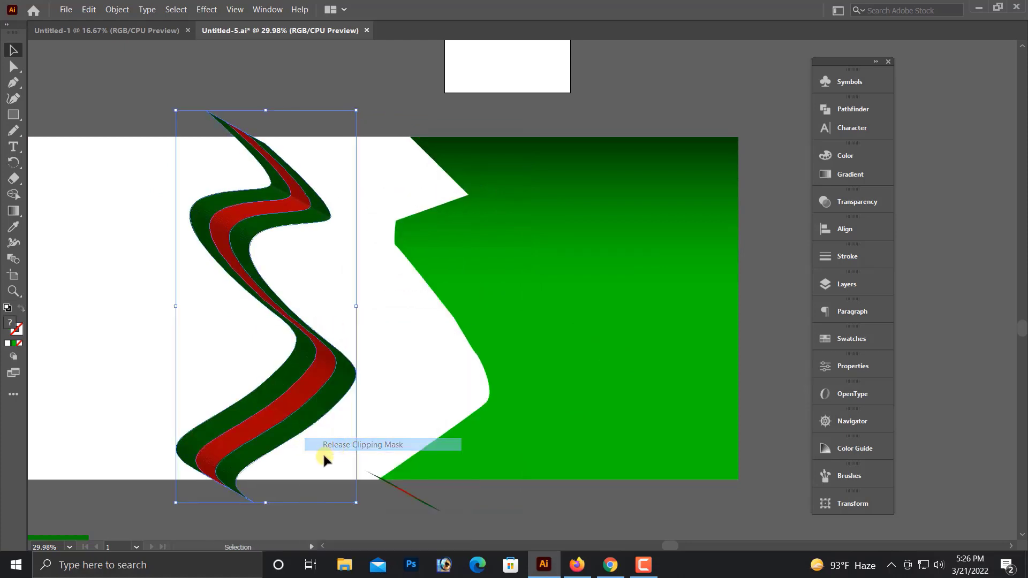
pyautogui.click(383, 502)
pyautogui.press('Delete')
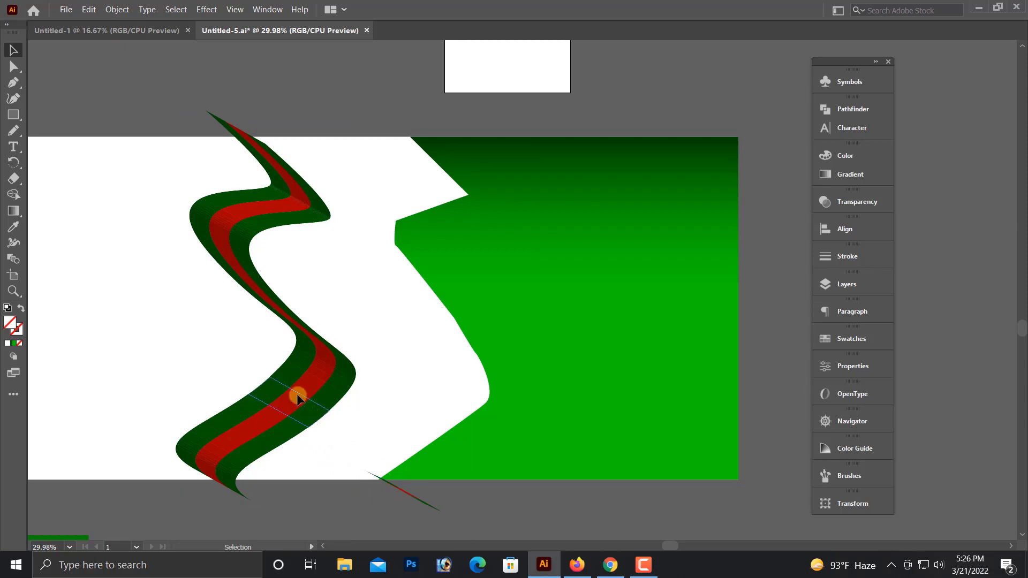
# Ungroup the ribbon face into separate green and red stripes, undoing each trial move of its pieces.
pyautogui.moveTo(292, 391); pyautogui.dragTo(371, 383)
pyautogui.hotkey('ctrl', 'z')
pyautogui.rightClick(314, 320)
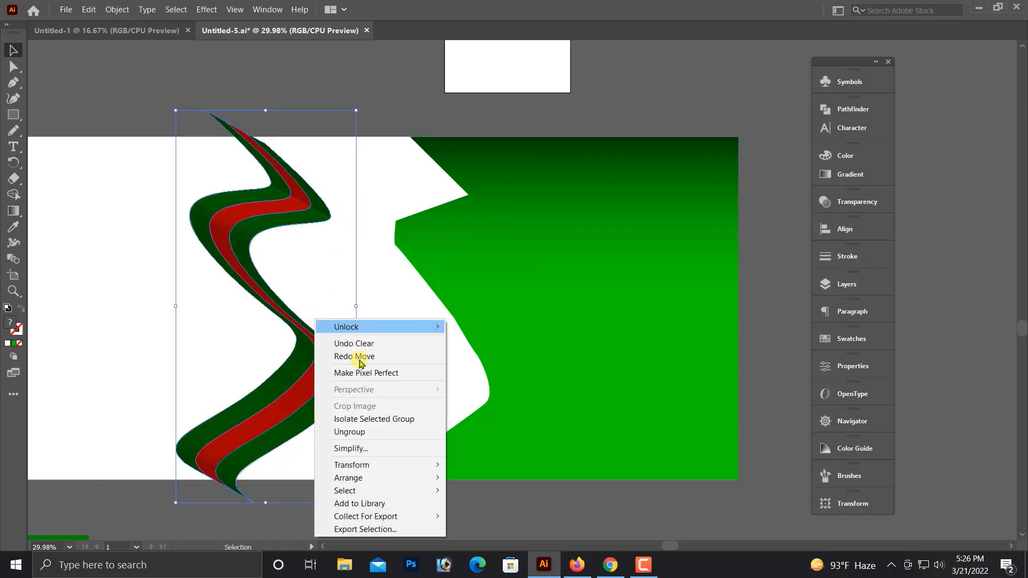
pyautogui.click(355, 433)
pyautogui.moveTo(290, 395); pyautogui.dragTo(391, 396)
pyautogui.hotkey('ctrl', 'z')
pyautogui.press('v')
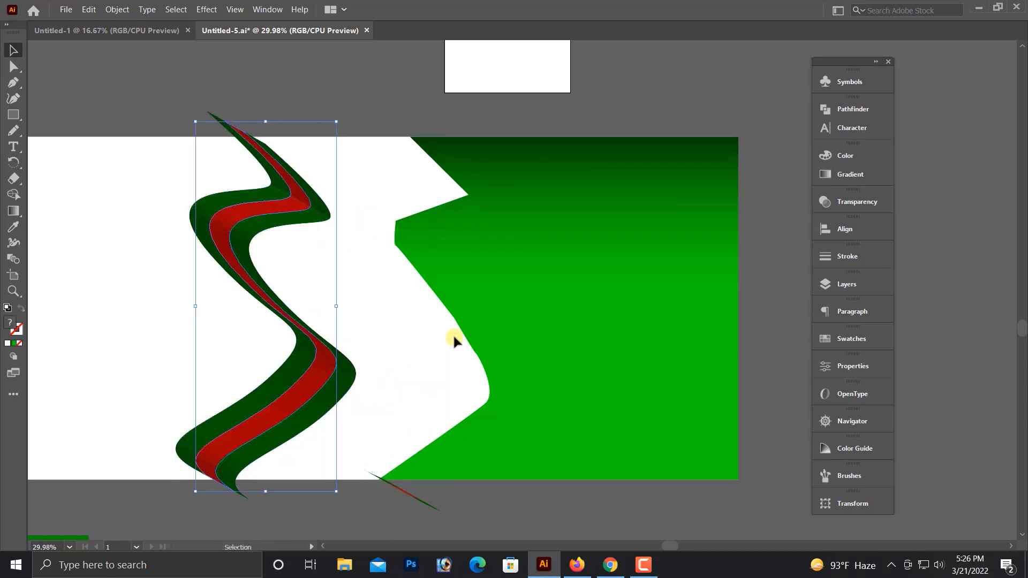
# Unite the pieces of the ribbon's red middle stripe into one shape with Pathfinder.
pyautogui.click(853, 109)
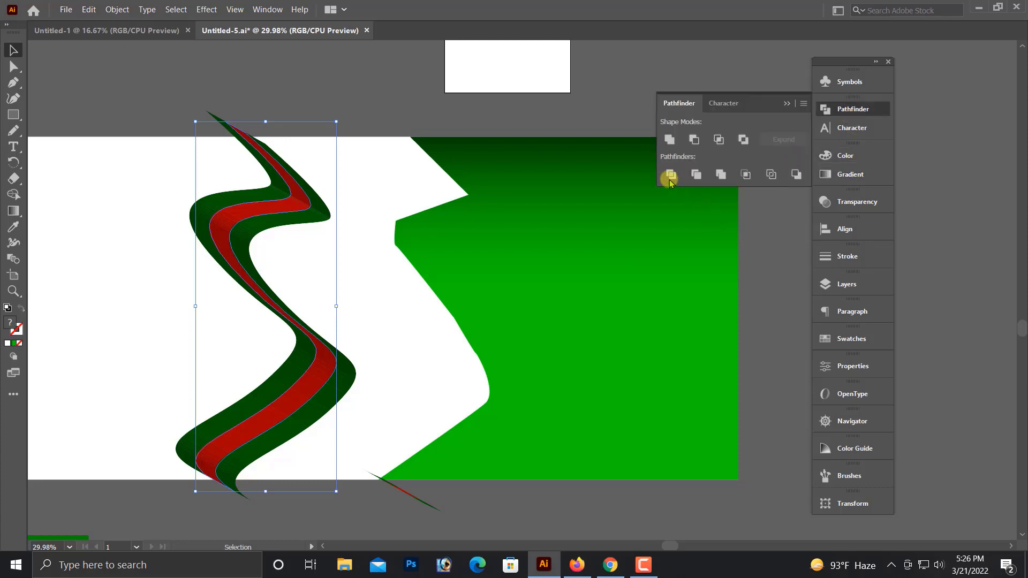
pyautogui.click(669, 140)
pyautogui.click(786, 103)
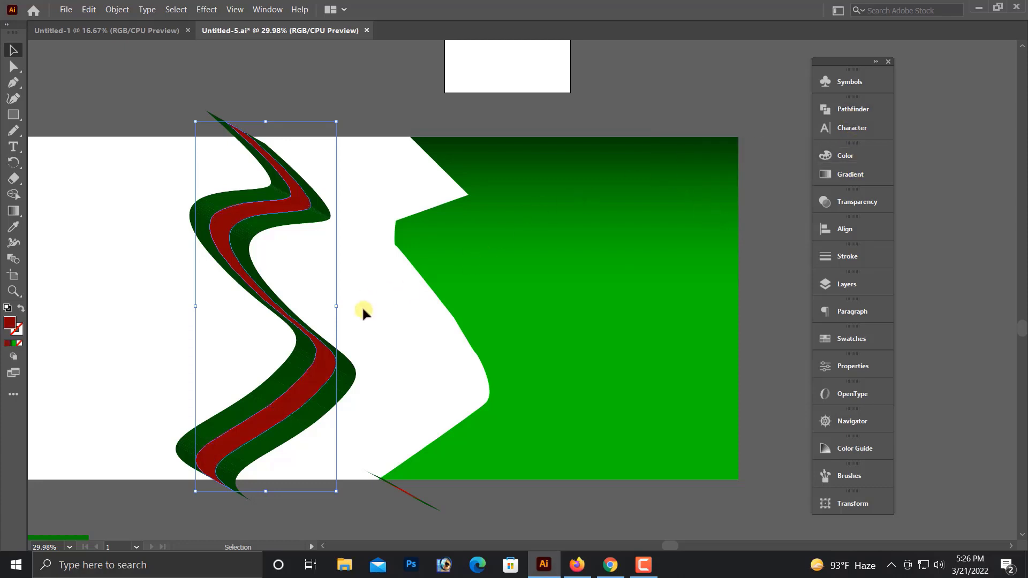
# Unite the pieces of the ribbon's right green stripe and of its left green stripe into one shape each.
pyautogui.moveTo(348, 374); pyautogui.dragTo(395, 395)
pyautogui.hotkey('ctrl', 'z')
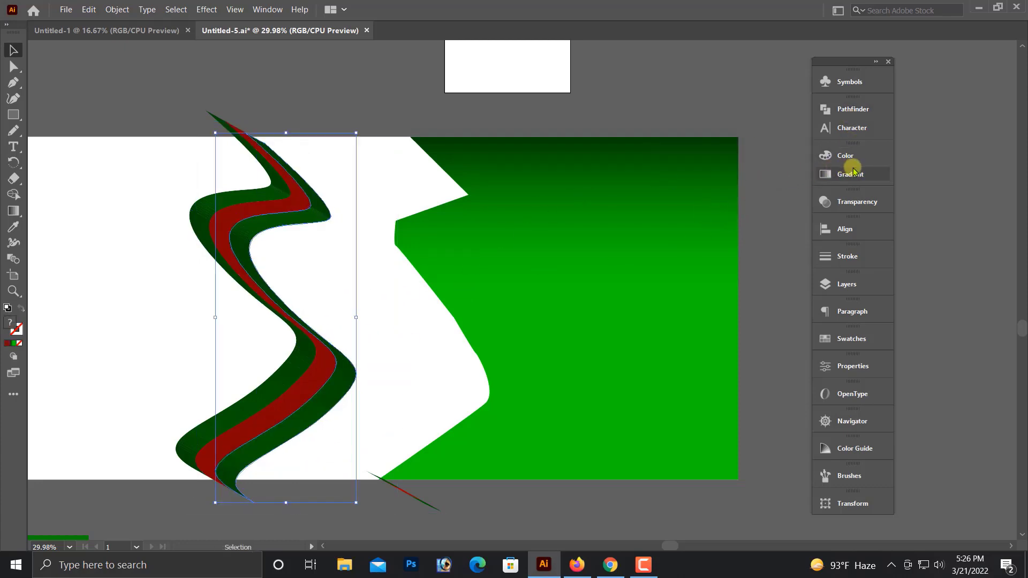
pyautogui.click(853, 108)
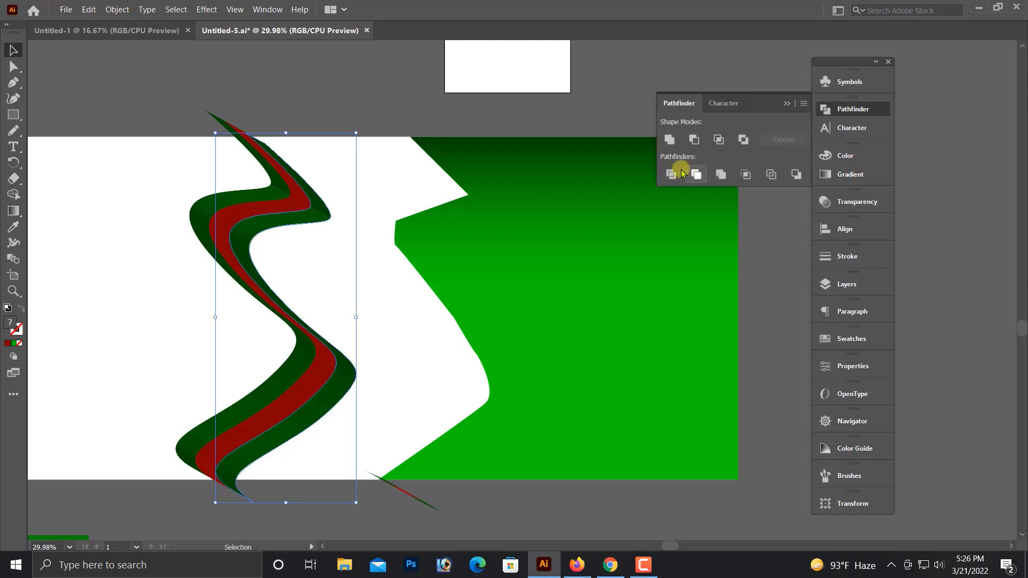
pyautogui.click(669, 139)
pyautogui.click(195, 212)
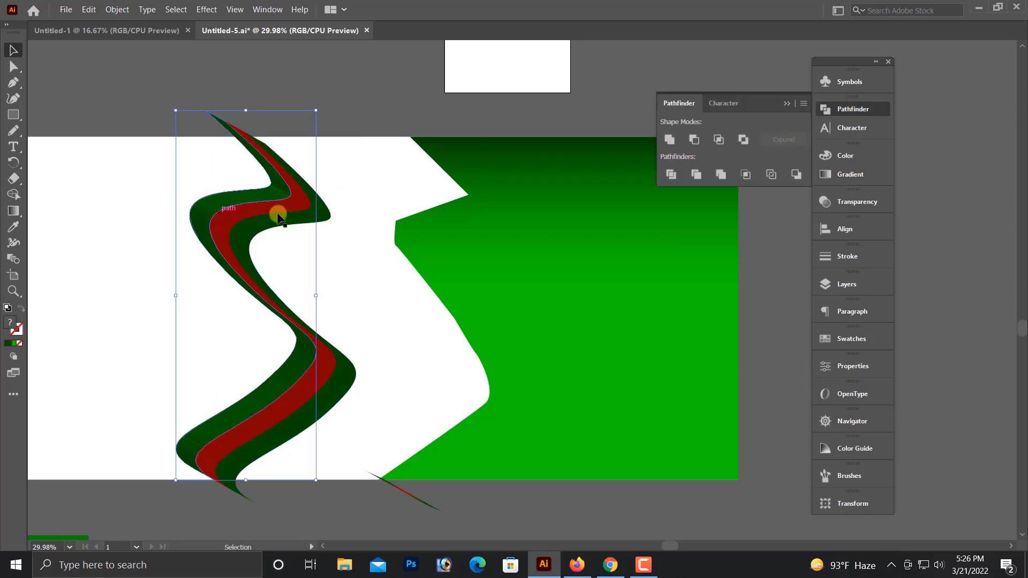
pyautogui.click(669, 141)
pyautogui.click(464, 252)
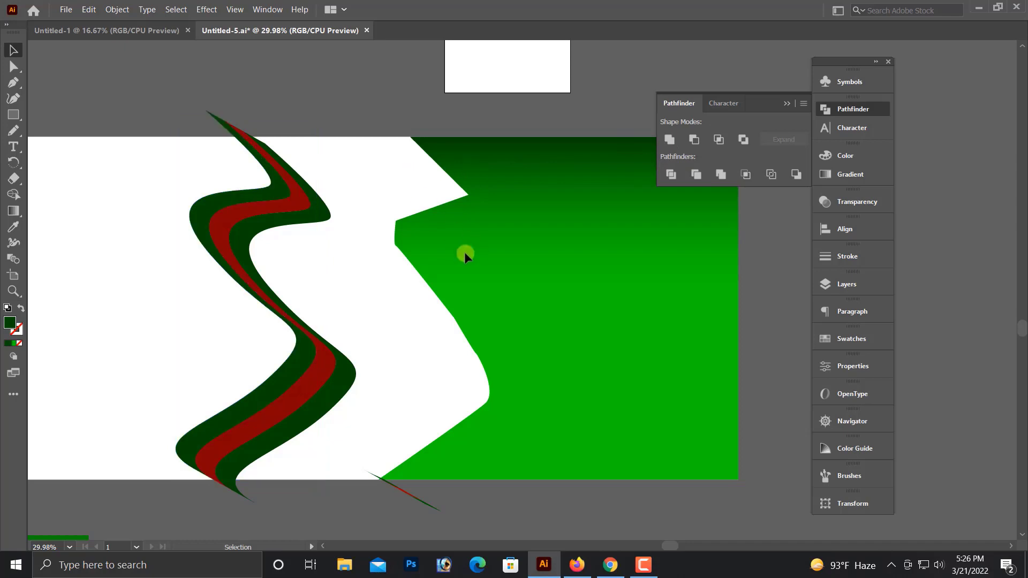
# Fill the ribbon's middle stripe with the existing dark-to-bright green linear gradient.
pyautogui.click(297, 415)
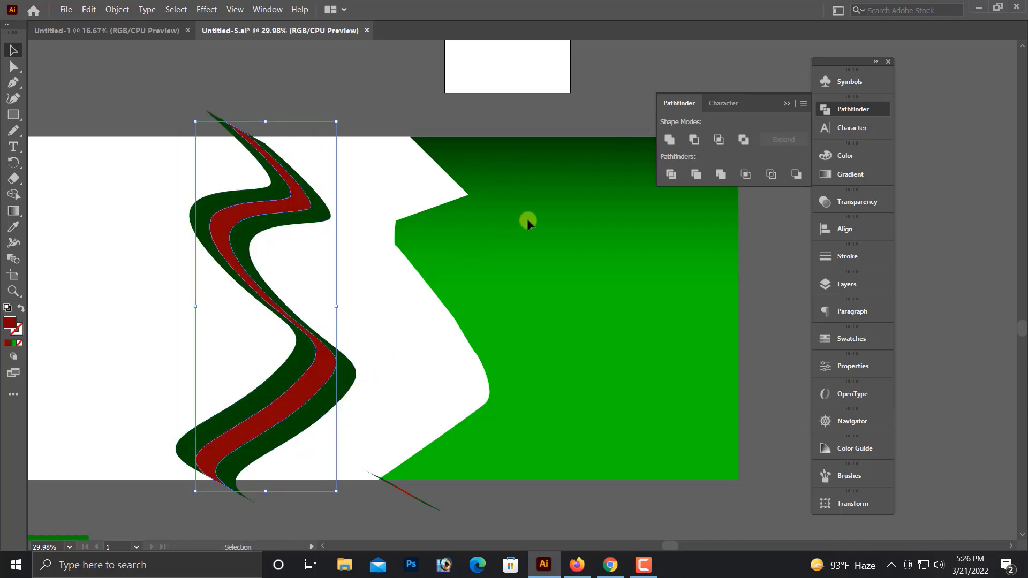
pyautogui.click(851, 176)
pyautogui.click(711, 253)
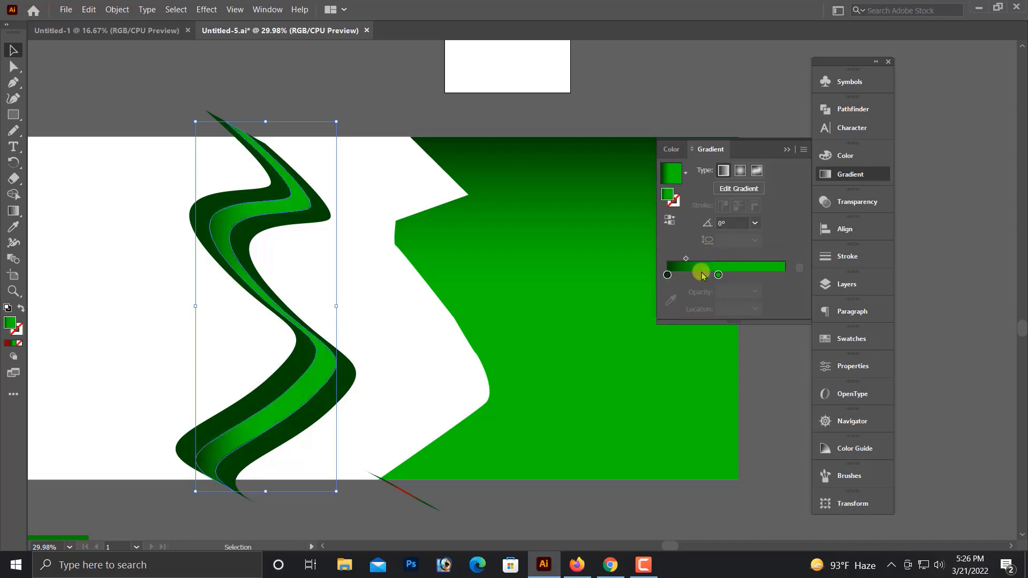
pyautogui.click(400, 367)
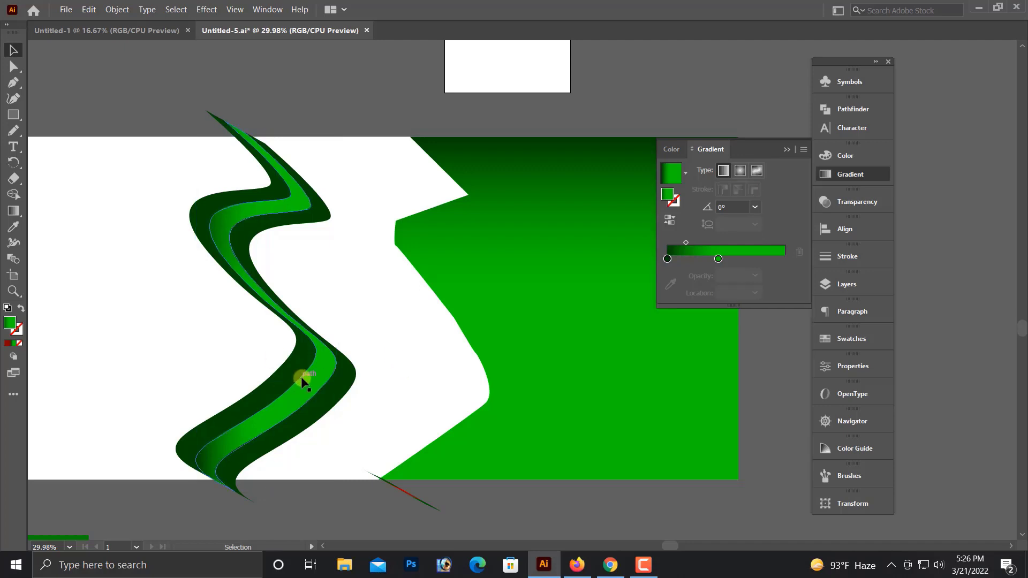
pyautogui.click(308, 379)
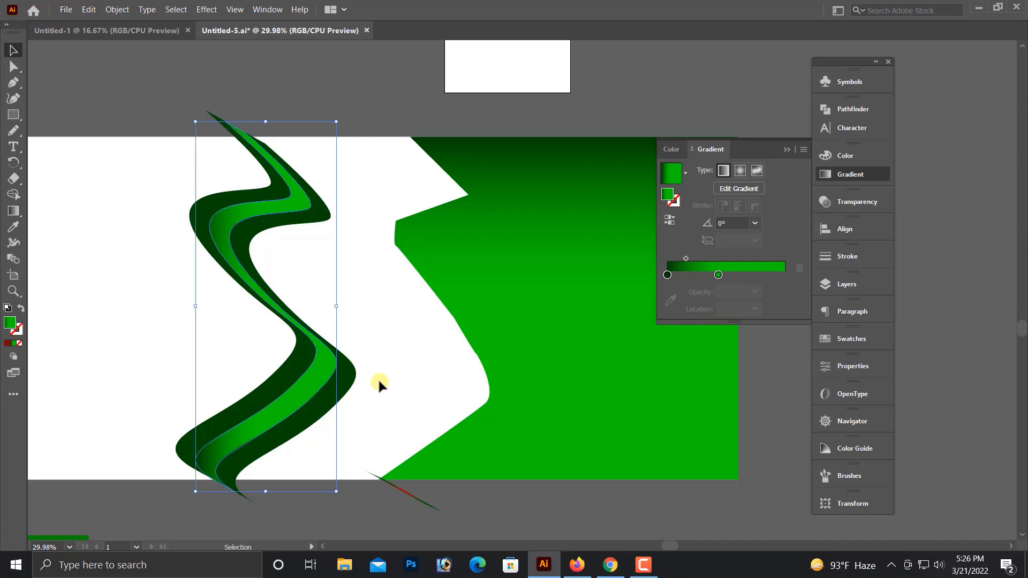
# Change the bright green stop of the middle stripe's gradient to red, R 254, G 0, B 0.
pyautogui.click(378, 381)
pyautogui.click(327, 377)
pyautogui.click(718, 276)
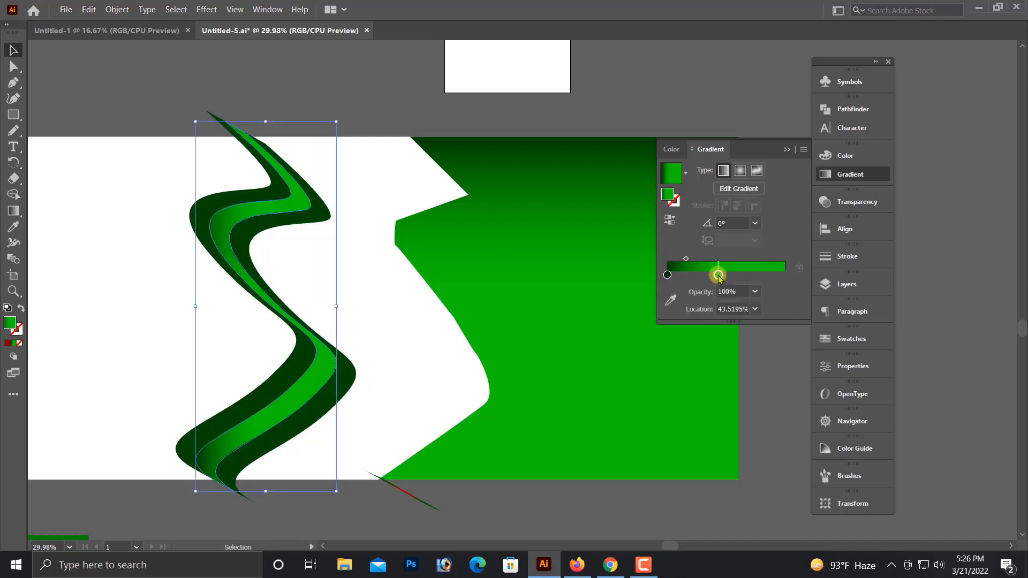
pyautogui.click(830, 161)
pyautogui.moveTo(748, 201); pyautogui.dragTo(762, 177)
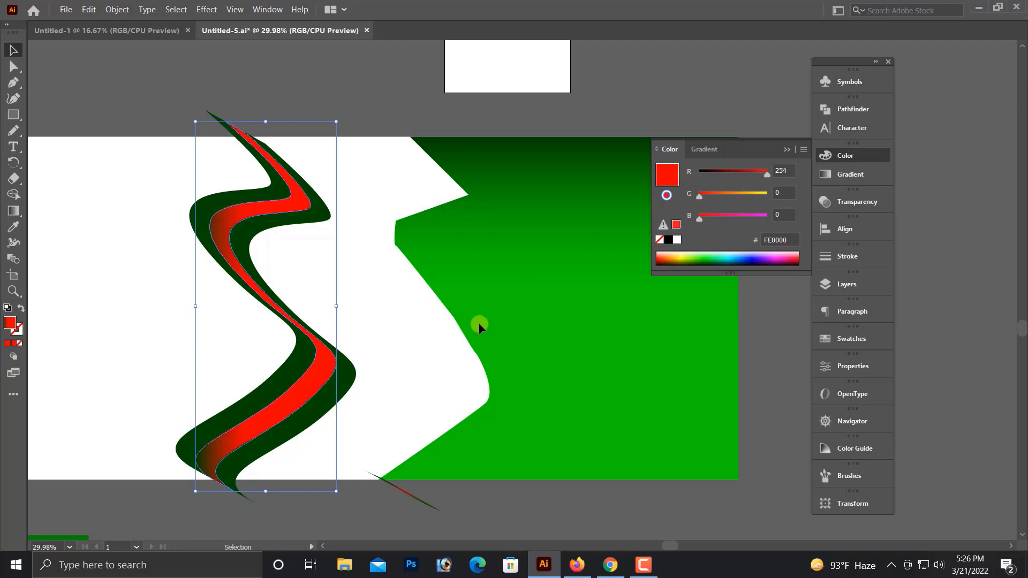
# Change the dark starting stop of the middle stripe's gradient to dark red, R 72, G 0, B 0.
pyautogui.click(446, 341)
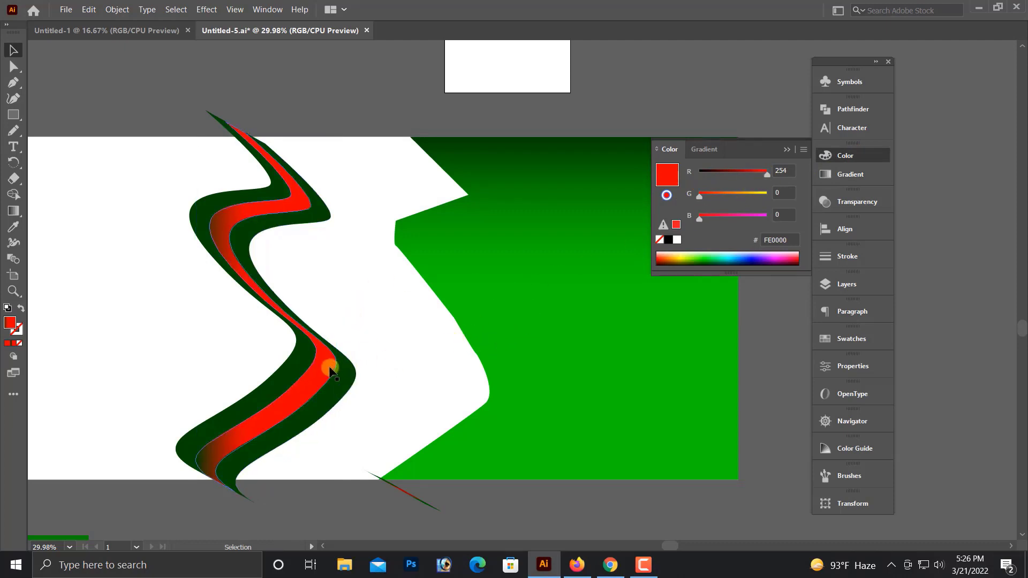
pyautogui.click(349, 368)
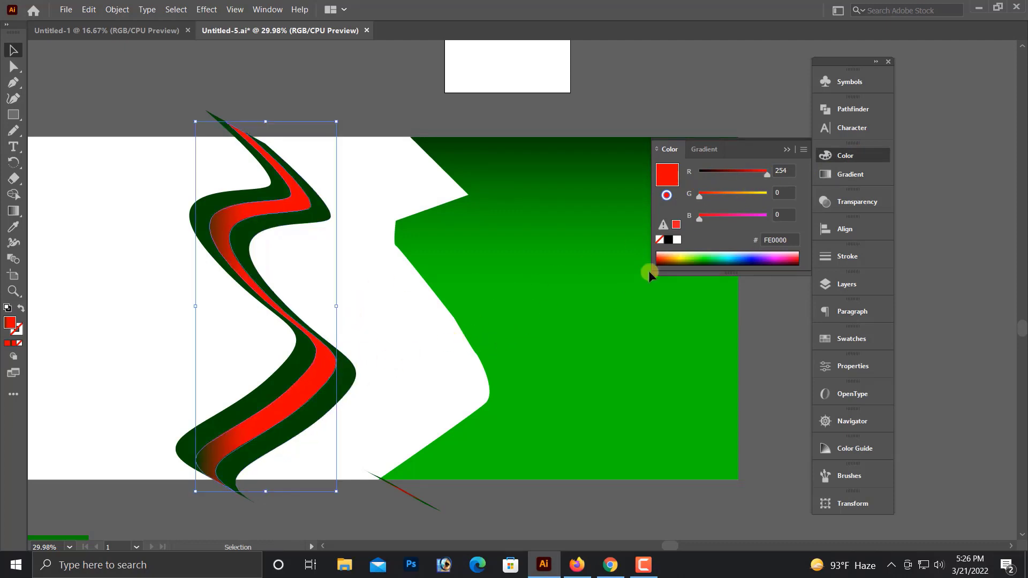
pyautogui.click(851, 174)
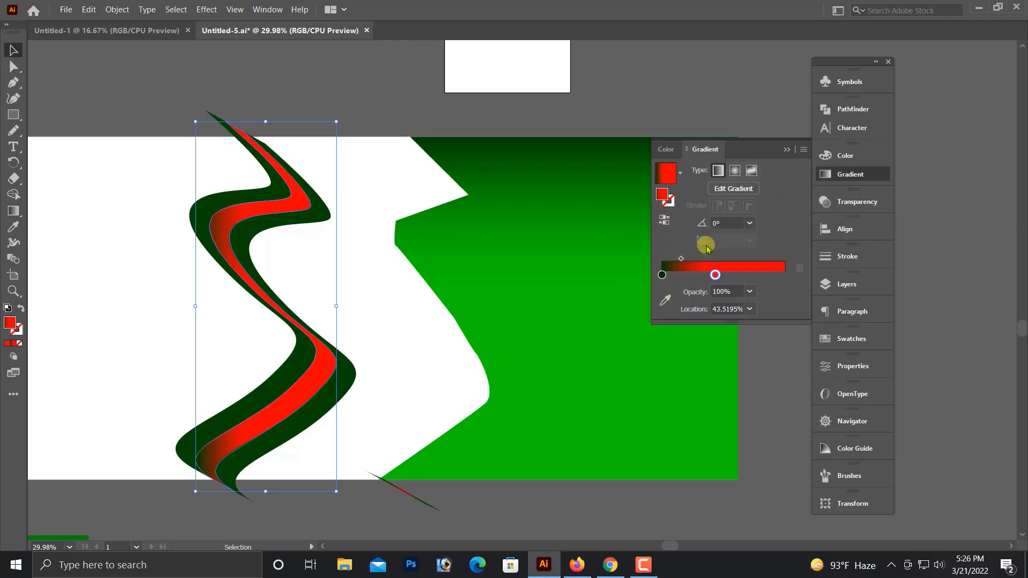
pyautogui.click(662, 275)
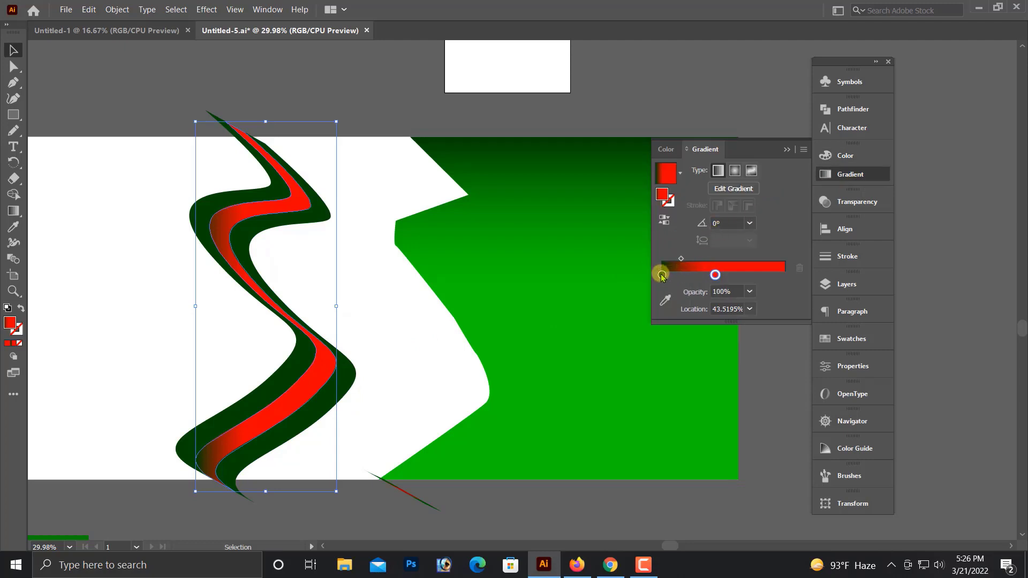
pyautogui.click(849, 155)
pyautogui.moveTo(717, 197); pyautogui.dragTo(652, 191)
pyautogui.click(718, 171)
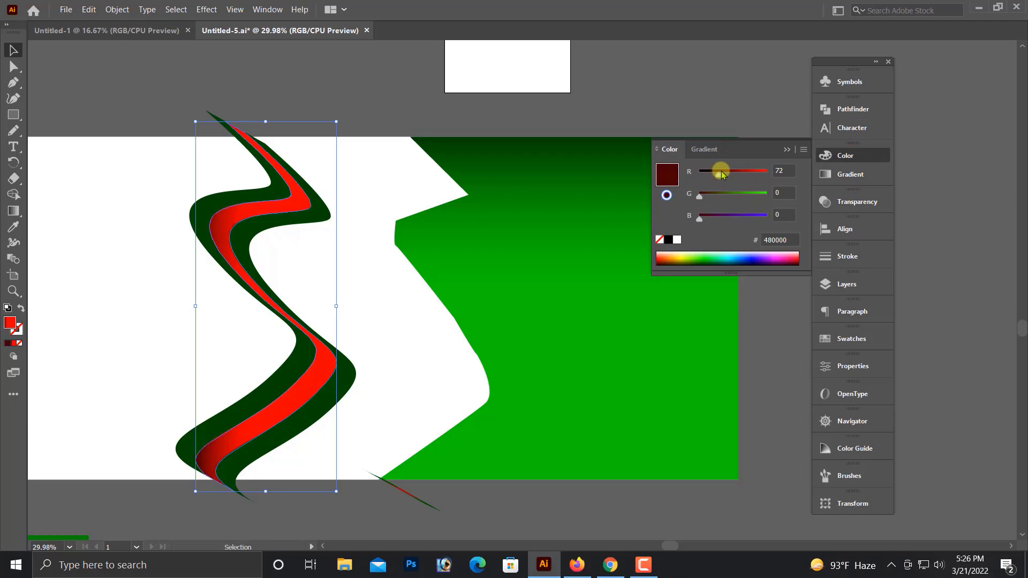
# Darken the middle stripe's dark red gradient stop further and move its red stop to location 68.93%.
pyautogui.moveTo(721, 174)
pyautogui.mouseDown()
pyautogui.moveTo(739, 180)
pyautogui.moveTo(715, 175)
pyautogui.moveTo(712, 186)
pyautogui.mouseUp()
pyautogui.click(852, 175)
pyautogui.moveTo(712, 275); pyautogui.dragTo(736, 276)
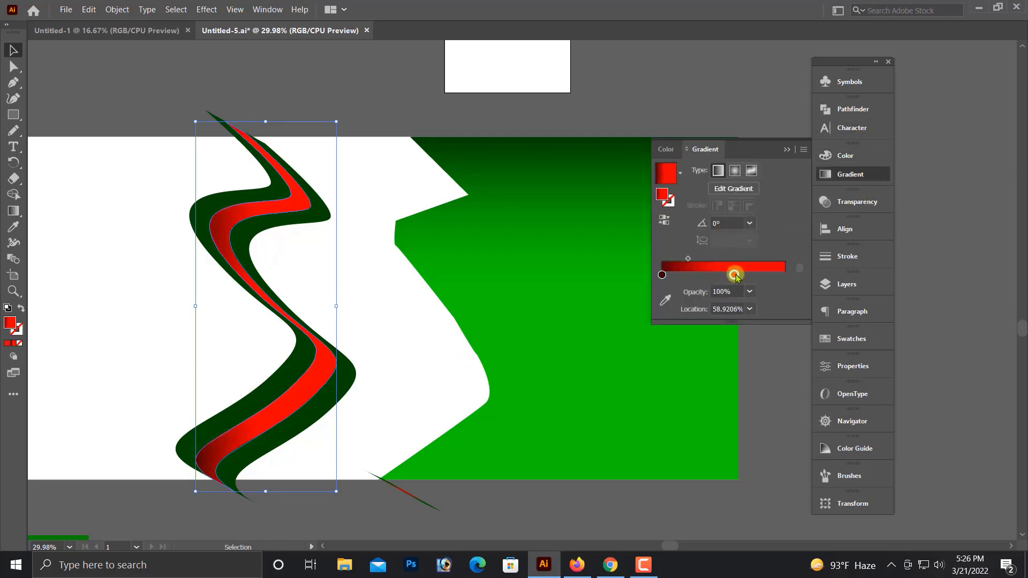
pyautogui.click(528, 337)
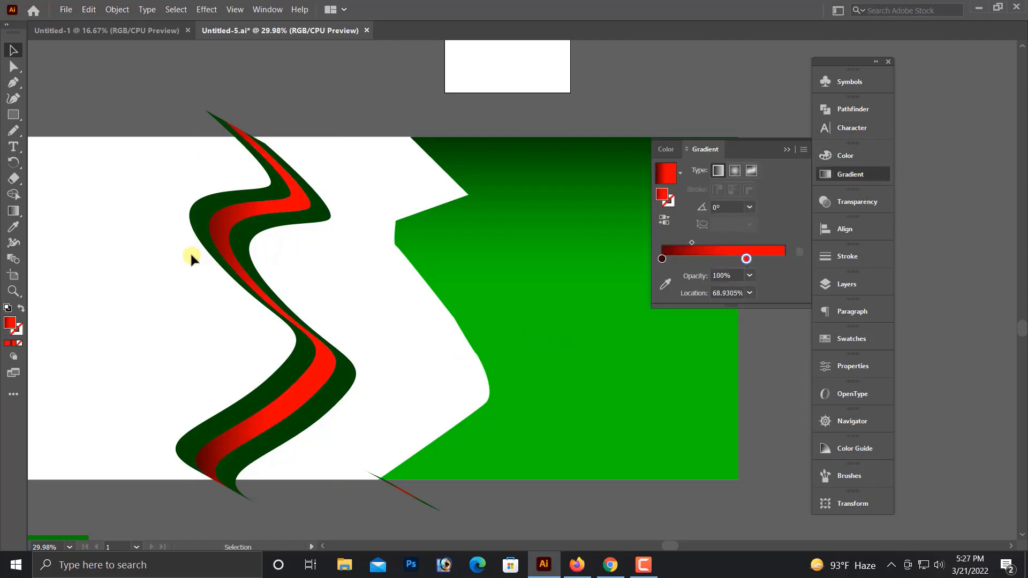
# Fill the ribbon's right stripe with the green area's gradient colors and darken its bright stop to R 0, G 114, B 0.
pyautogui.click(221, 203)
pyautogui.moveTo(300, 217); pyautogui.dragTo(333, 237)
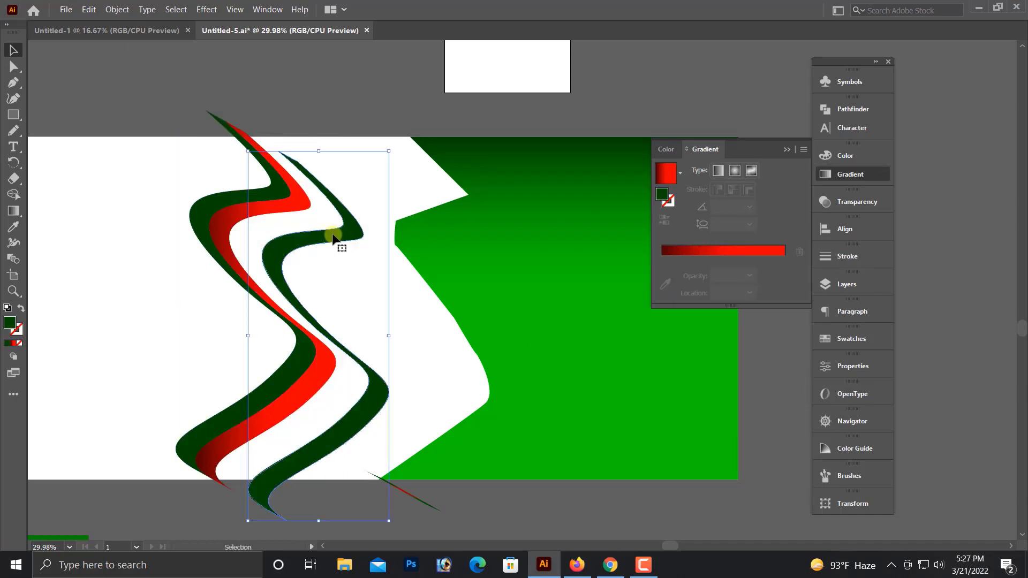
pyautogui.hotkey('ctrl', 'z')
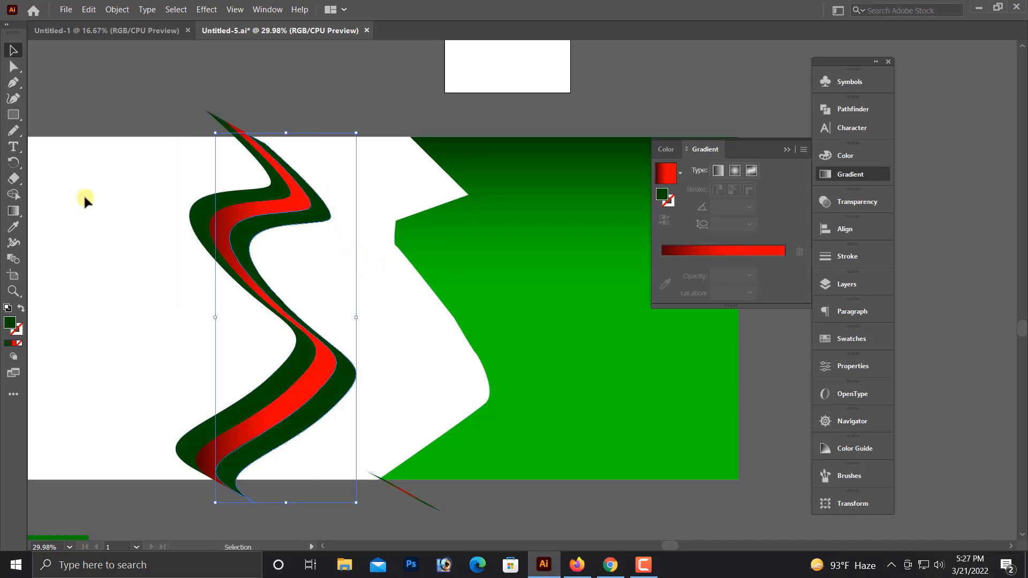
pyautogui.click(13, 227)
pyautogui.click(489, 252)
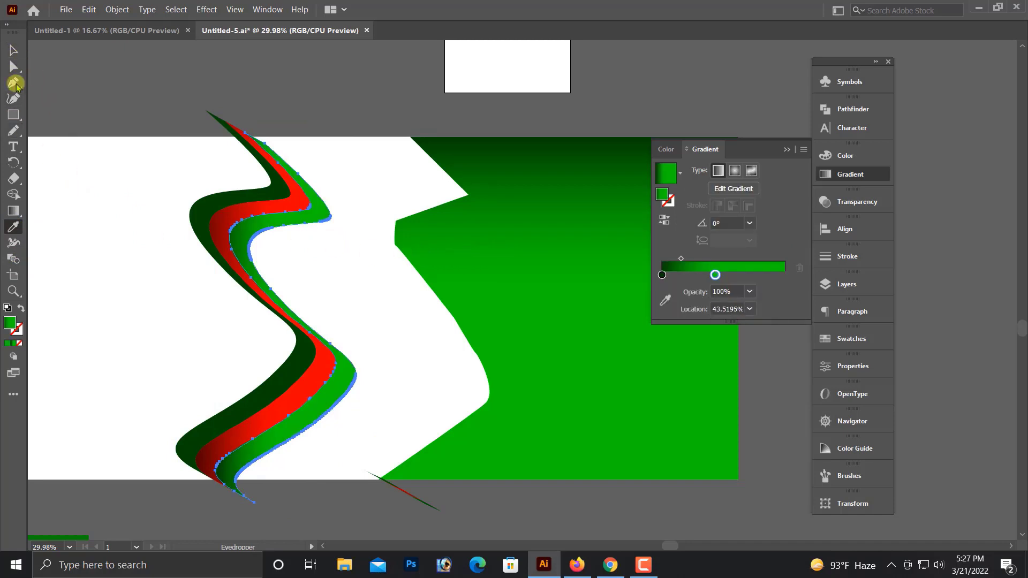
pyautogui.click(13, 50)
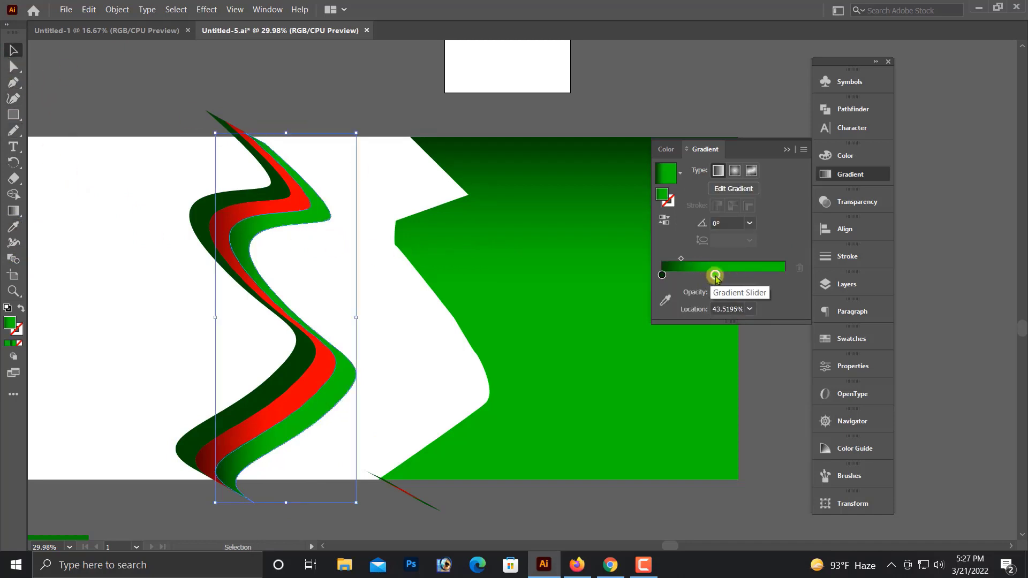
pyautogui.click(846, 156)
pyautogui.moveTo(749, 198); pyautogui.dragTo(729, 197)
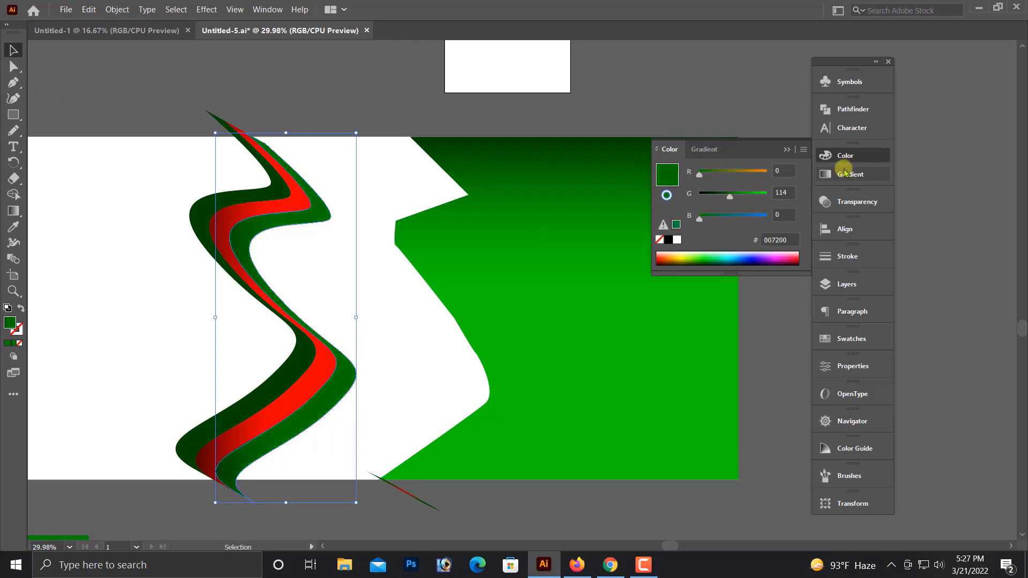
# Move the whole ribbon onto the boundary between the white rectangle and the green gradient area.
pyautogui.click(370, 412)
pyautogui.moveTo(159, 170)
pyautogui.mouseDown()
pyautogui.moveTo(313, 399)
pyautogui.moveTo(298, 409)
pyautogui.moveTo(465, 419)
pyautogui.mouseUp()
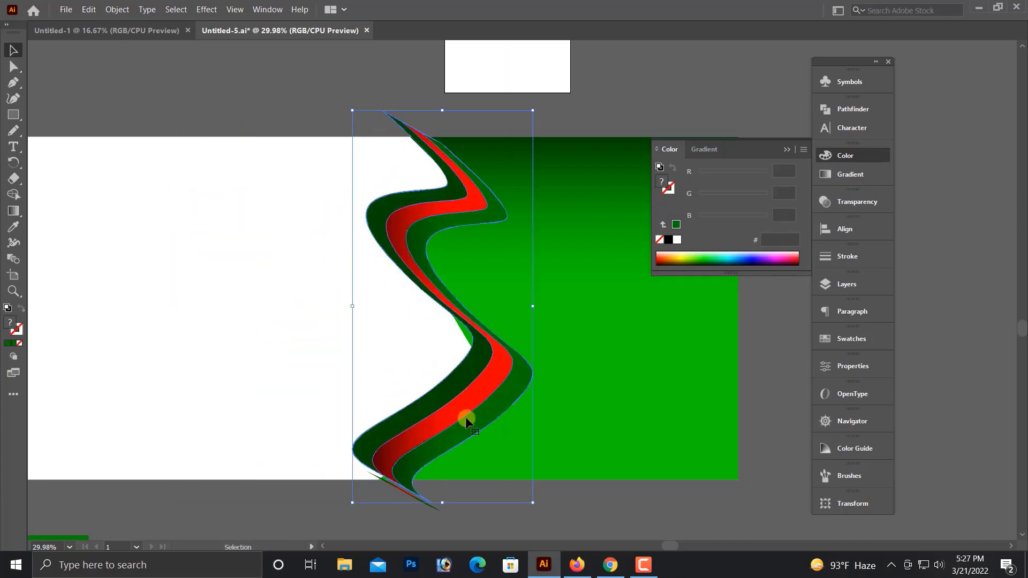
pyautogui.click(304, 215)
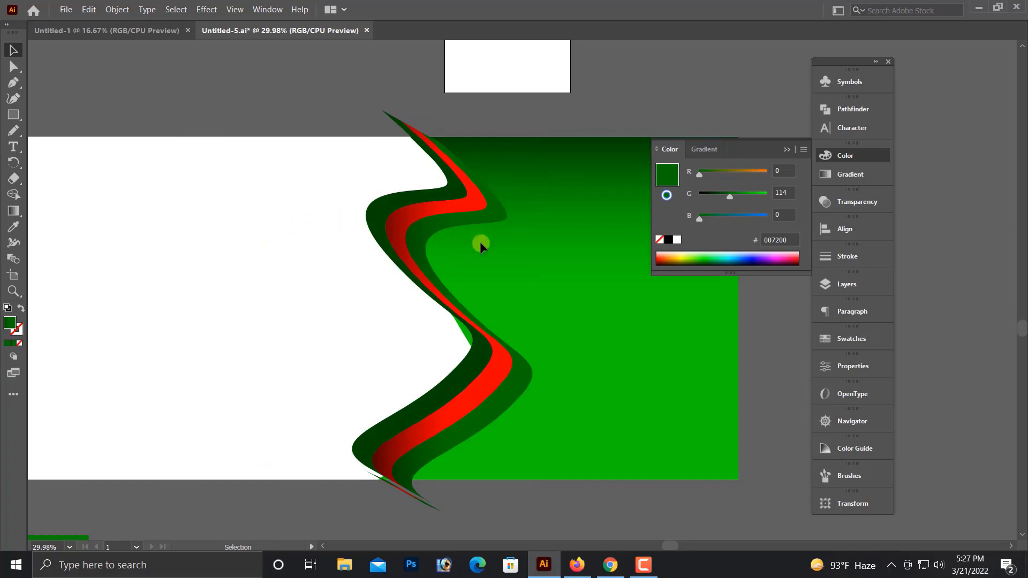
# Shift the right stripe's bright gradient stop slightly away from the dark one and darken it to R 0, G 70, B 0.
pyautogui.click(493, 215)
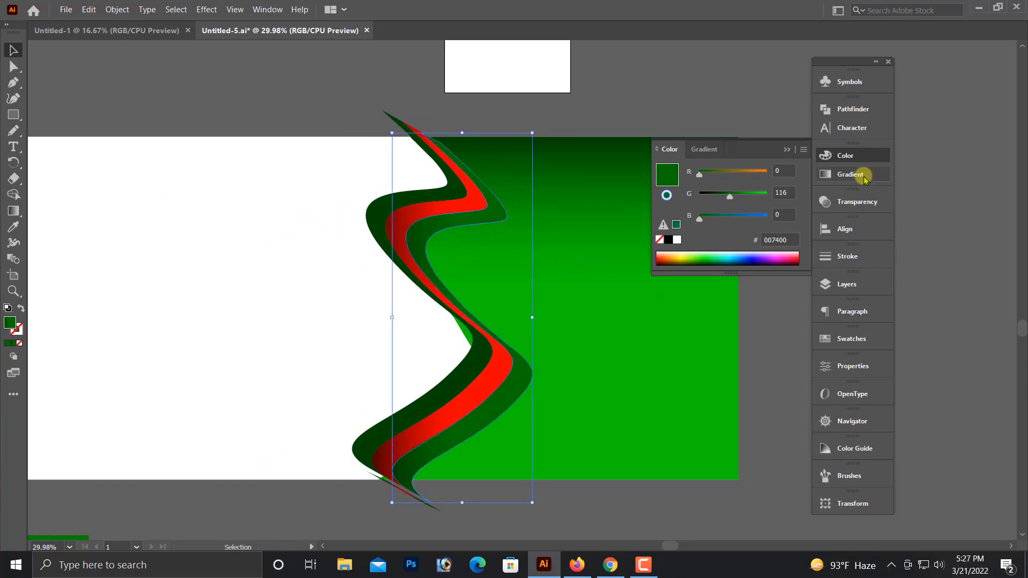
pyautogui.click(843, 173)
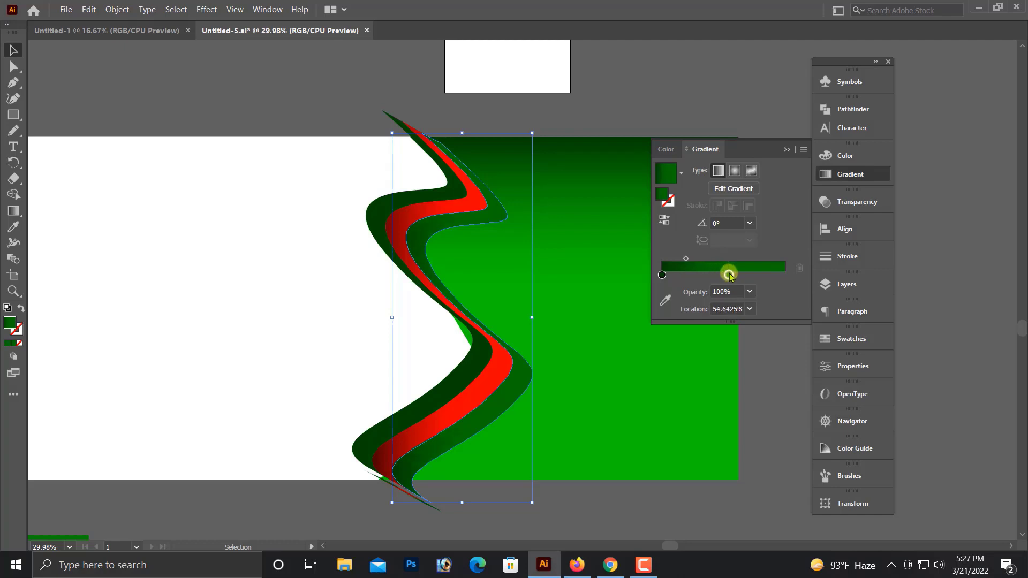
pyautogui.moveTo(730, 274); pyautogui.dragTo(736, 276)
pyautogui.click(845, 155)
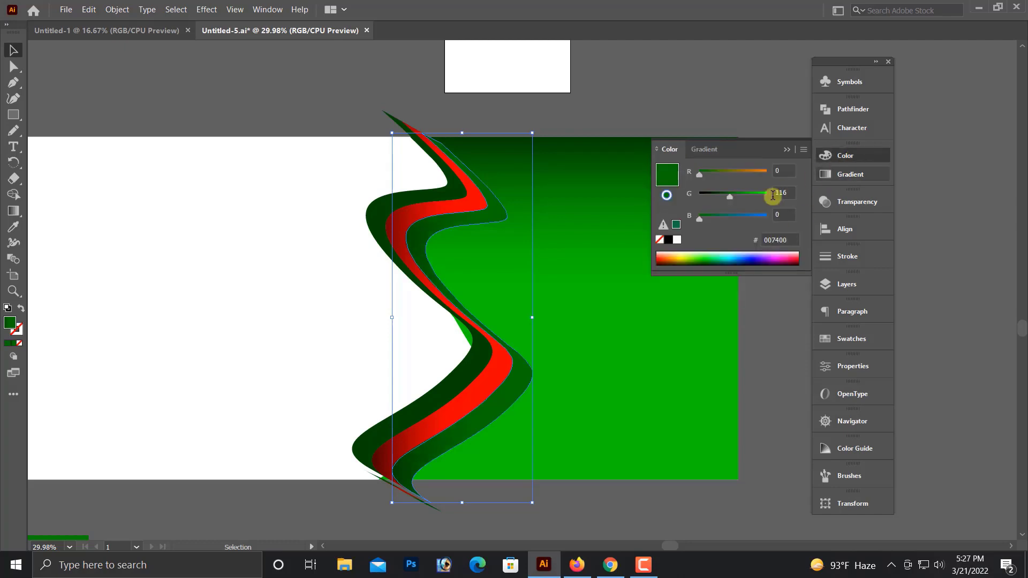
pyautogui.moveTo(726, 193); pyautogui.dragTo(720, 196)
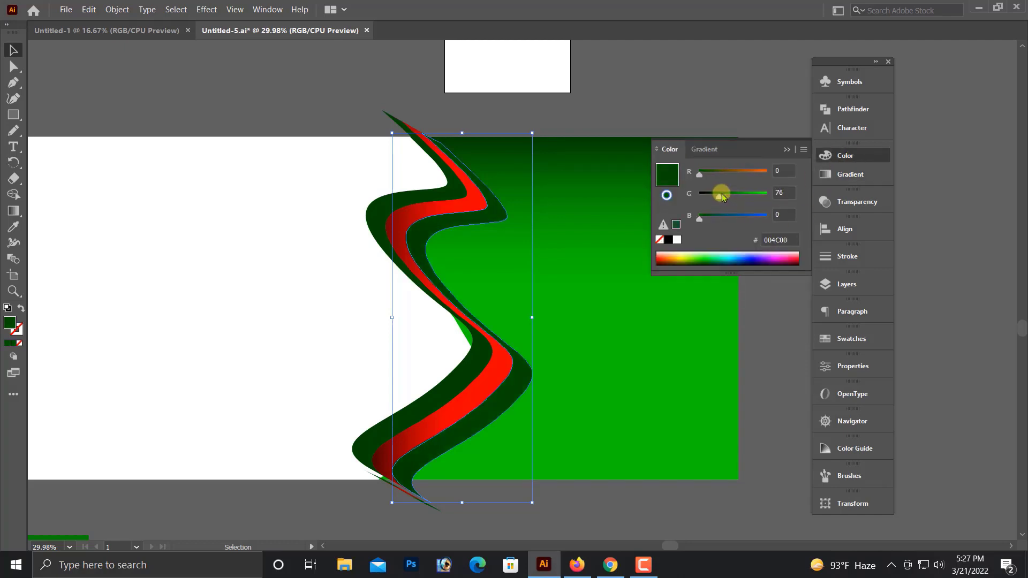
pyautogui.click(344, 212)
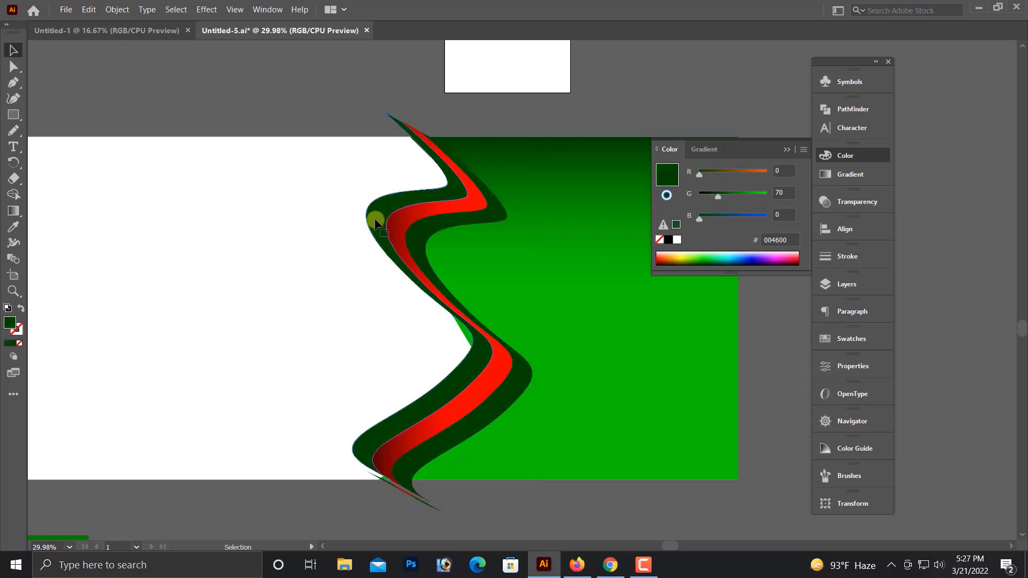
# Copy the right stripe's gradient to the ribbon's left stripe and brighten its lighter stop to R 0, G 146, B 0.
pyautogui.click(479, 237)
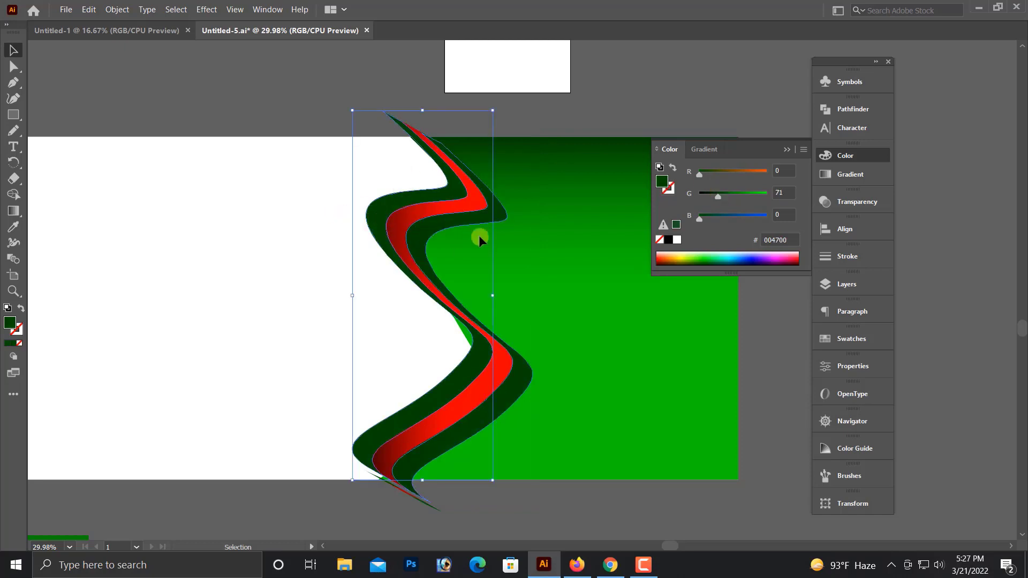
pyautogui.click(14, 227)
pyautogui.click(417, 244)
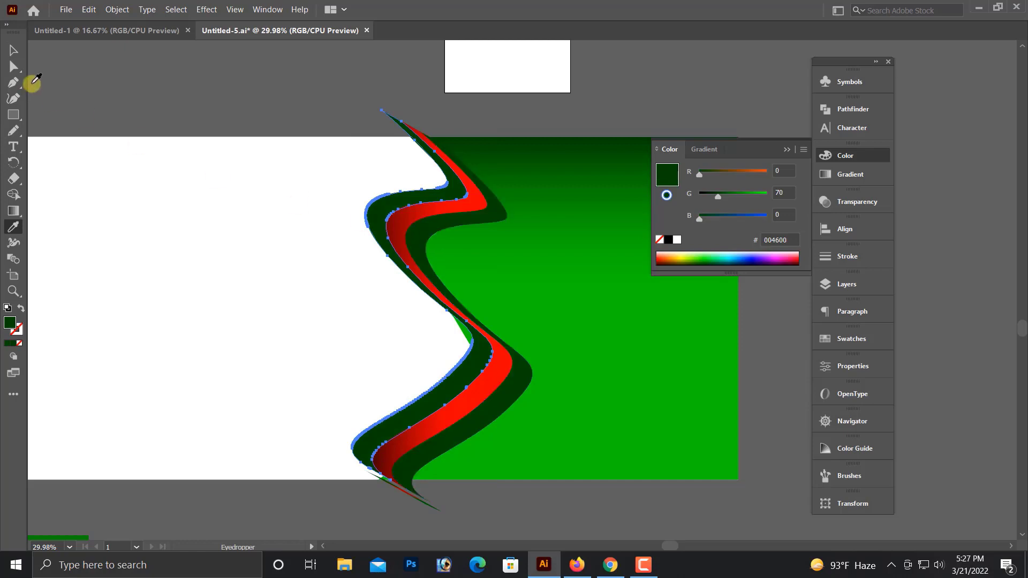
pyautogui.click(13, 50)
pyautogui.click(793, 222)
pyautogui.moveTo(724, 195); pyautogui.dragTo(736, 197)
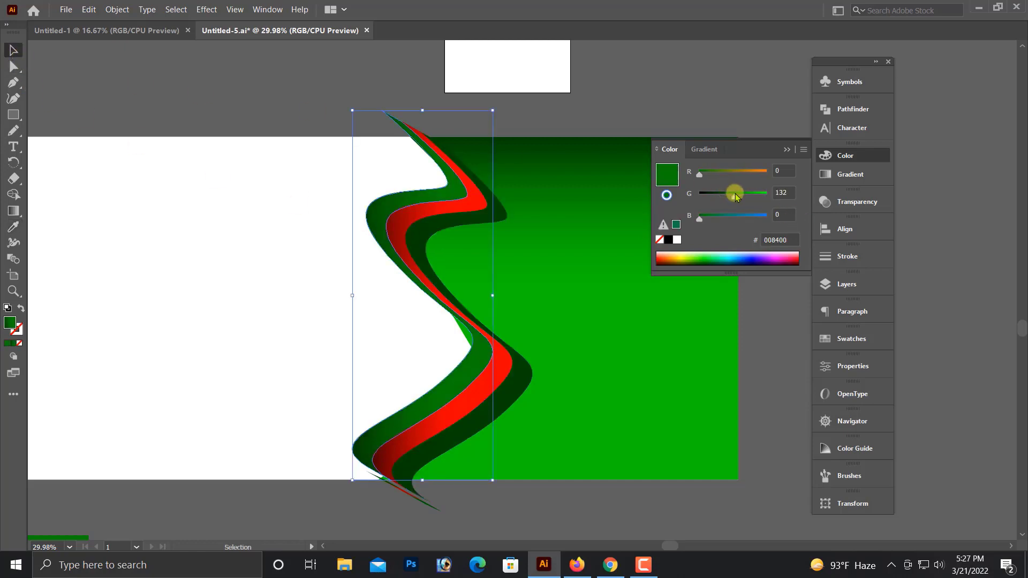
# Nudge the ribbon slightly toward the white side to cover the gap along the boundary.
pyautogui.click(298, 345)
pyautogui.moveTo(457, 369); pyautogui.dragTo(449, 369)
pyautogui.click(605, 393)
pyautogui.hotkey('ctrl', '-')
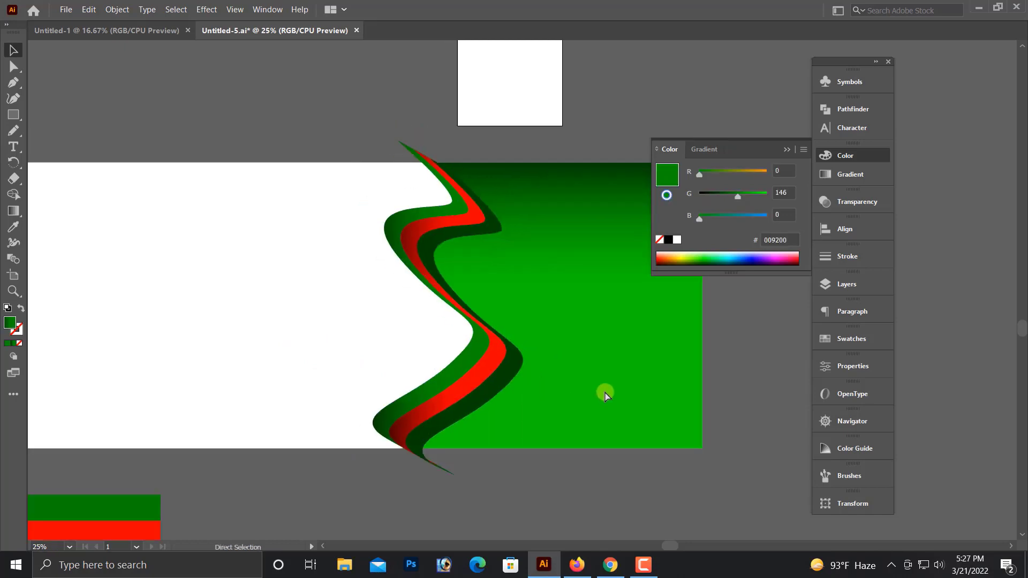
pyautogui.hotkey('ctrl', '-')
pyautogui.click(787, 152)
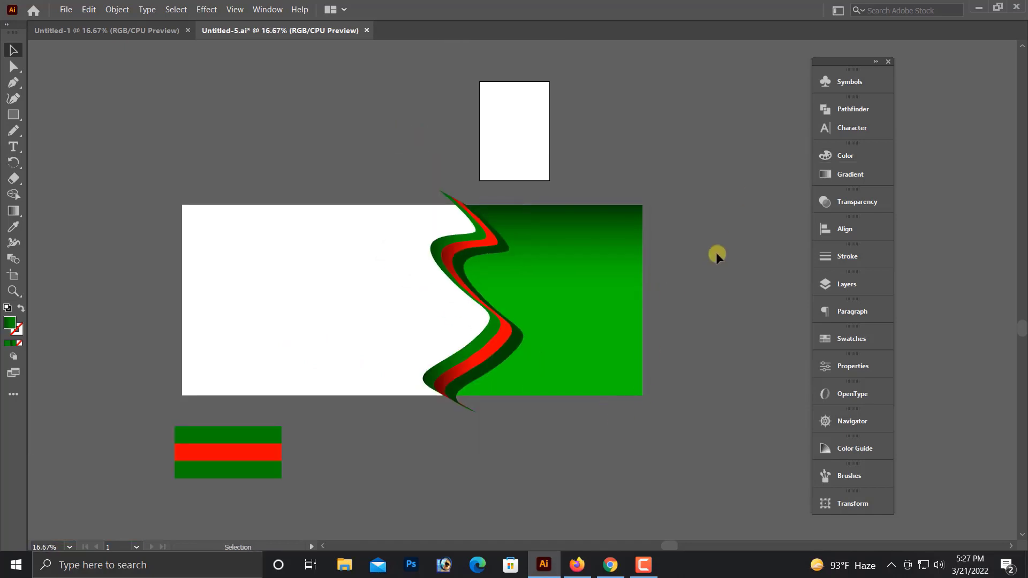
# Group all the stripes of the ribbon.
pyautogui.scroll(1, 698, 316)
pyautogui.scroll(-1, 686, 311)
pyautogui.scroll(2, 687, 311)
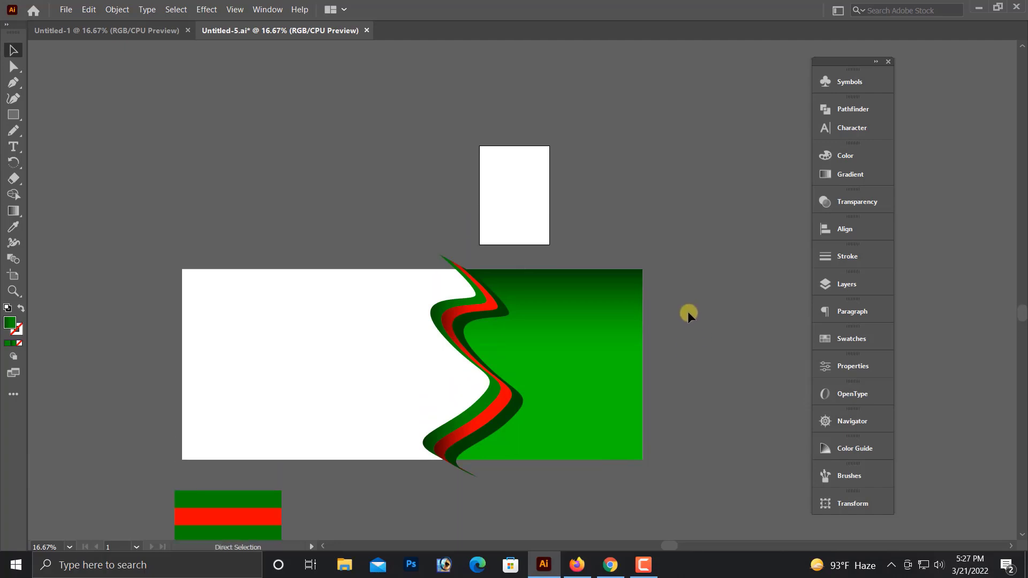
pyautogui.hotkey('ctrl', '-')
pyautogui.moveTo(482, 300); pyautogui.dragTo(572, 361)
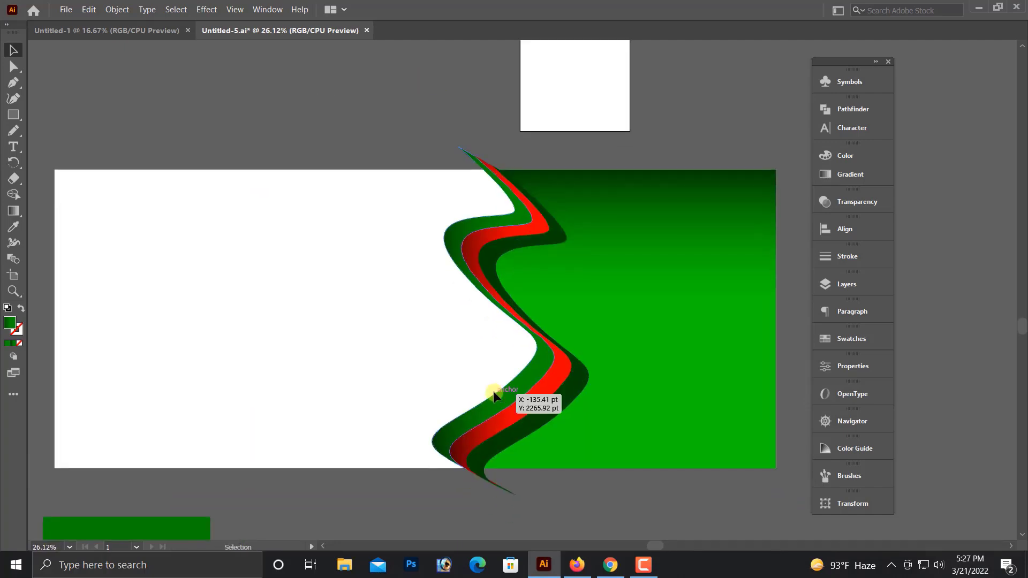
pyautogui.click(569, 402)
pyautogui.rightClick(543, 326)
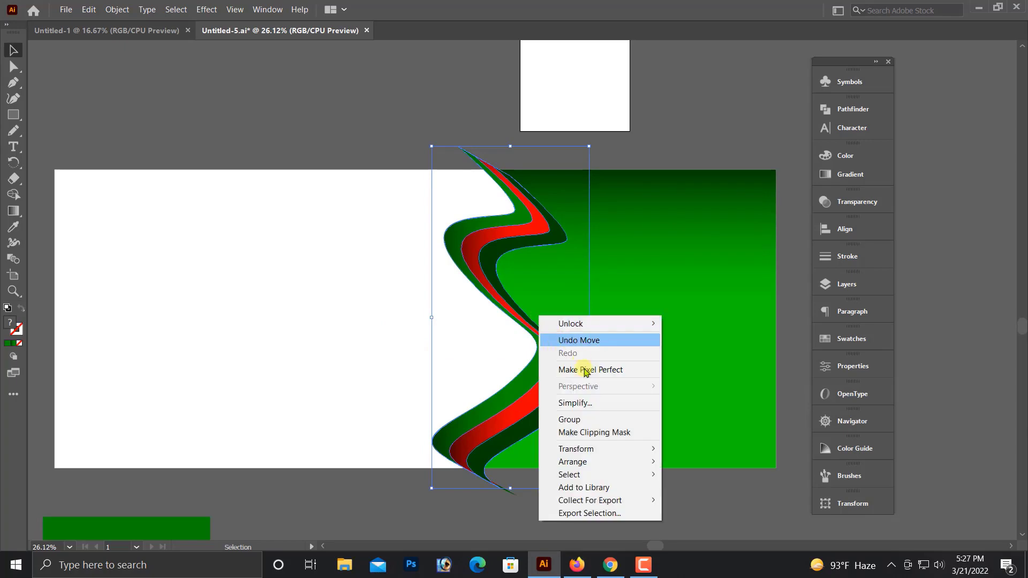
pyautogui.click(583, 419)
pyautogui.click(394, 329)
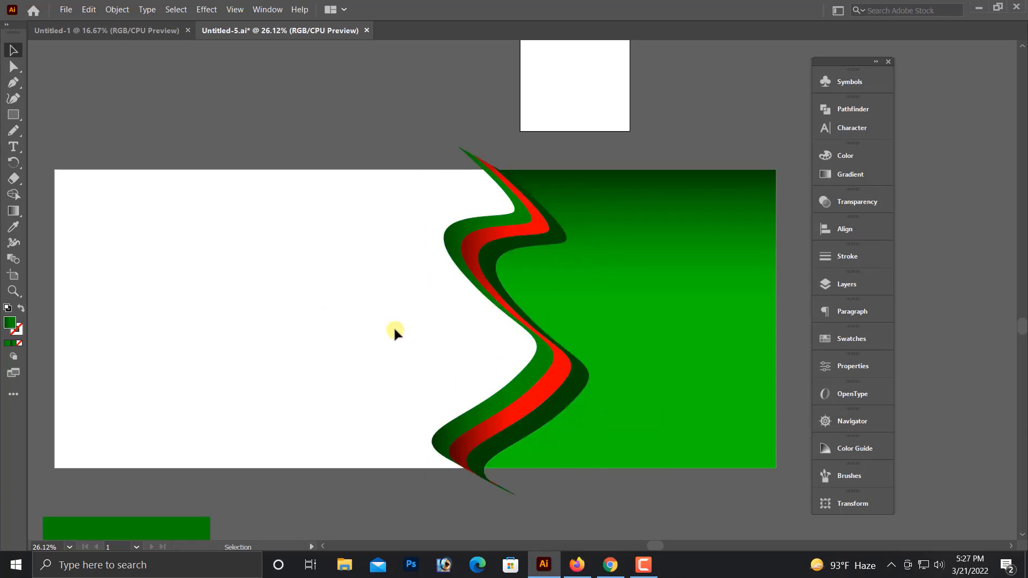
# Draw a rectangle from the white rectangle's upper-left corner, spanning the design's full height and extending past the ribbon.
pyautogui.click(9, 115)
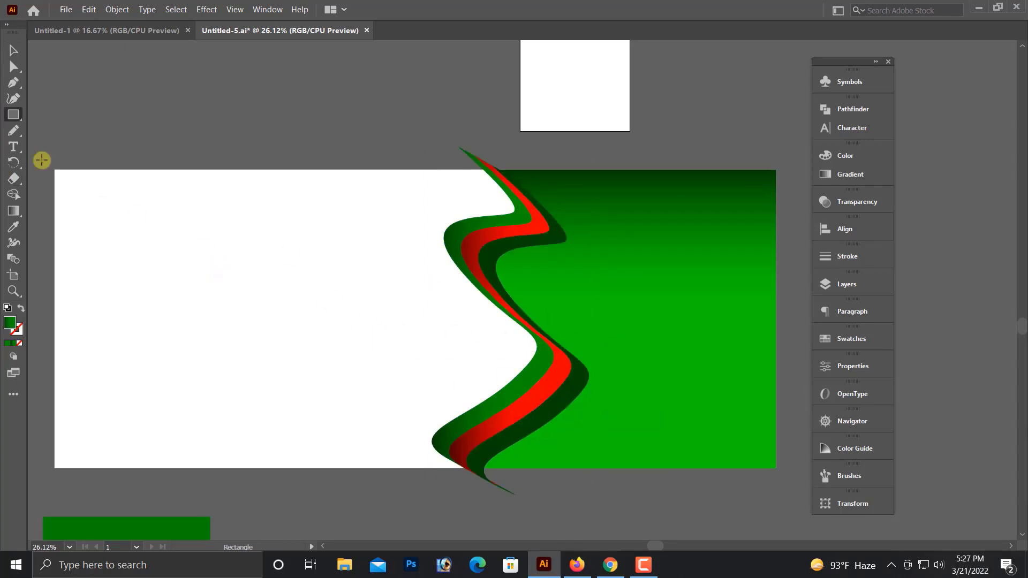
pyautogui.moveTo(55, 171); pyautogui.dragTo(711, 468)
pyautogui.click(13, 51)
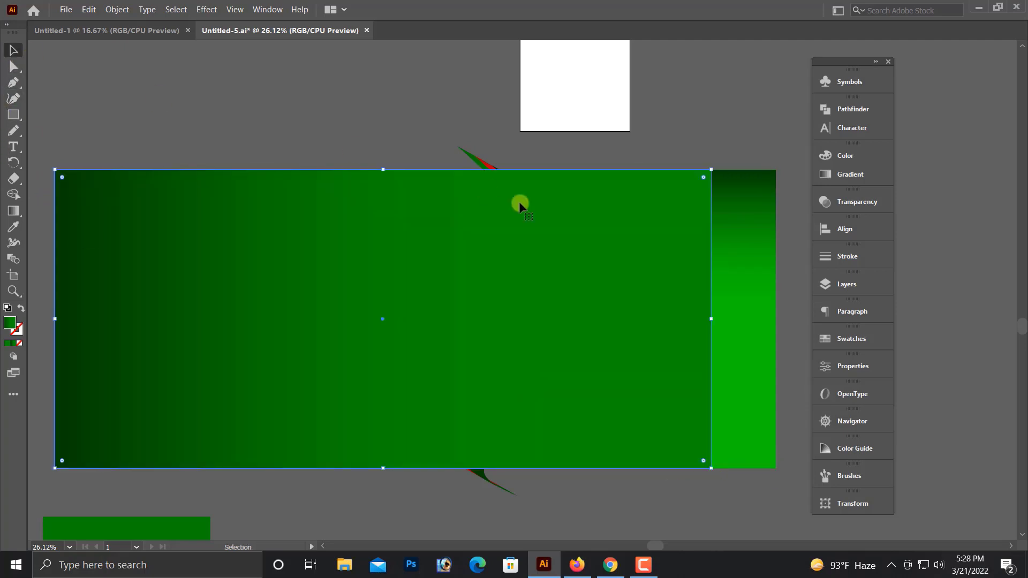
# Make a clipping mask from the new rectangle and the ribbon to trim the ribbon to the design's height.
pyautogui.rightClick(483, 164)
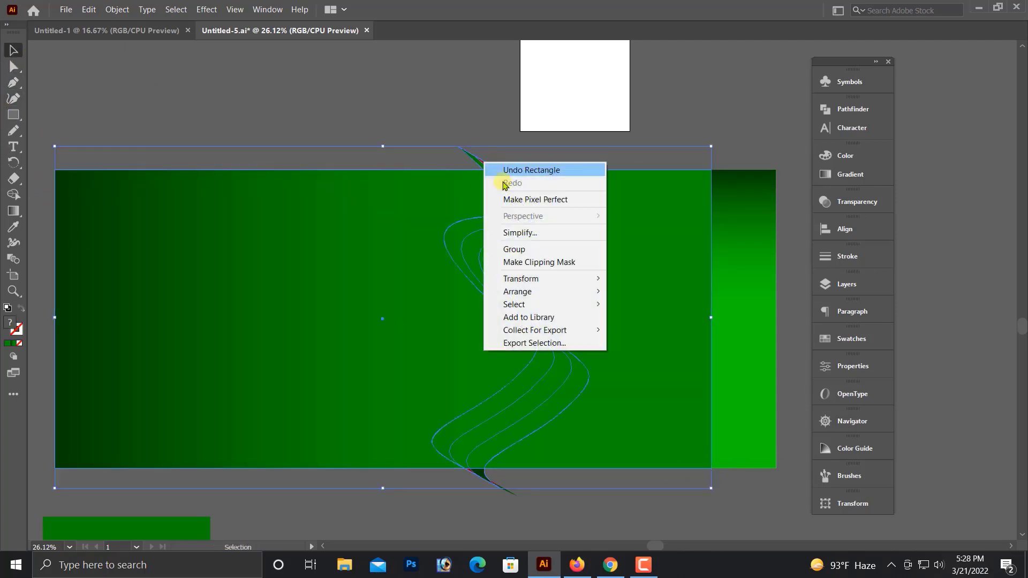
pyautogui.click(537, 259)
pyautogui.click(424, 110)
pyautogui.hotkey('ctrl', '-')
# Delete the leftover thin sliver below the ribbon's lower end.
pyautogui.click(495, 487)
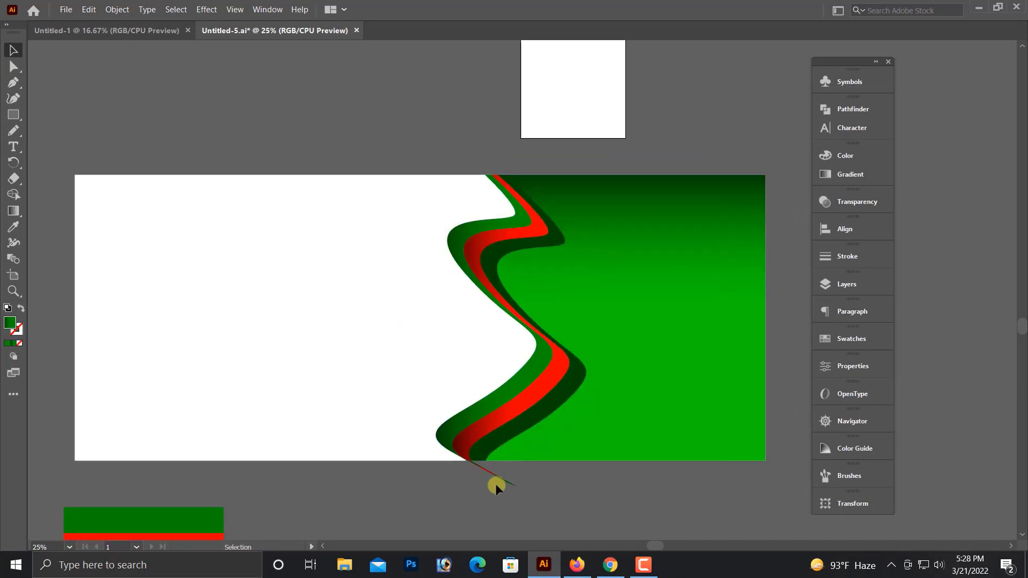
pyautogui.click(528, 484)
pyautogui.hotkey('ctrl', '-')
pyautogui.hotkey('ctrl', '-')
pyautogui.scroll(1, 530, 476)
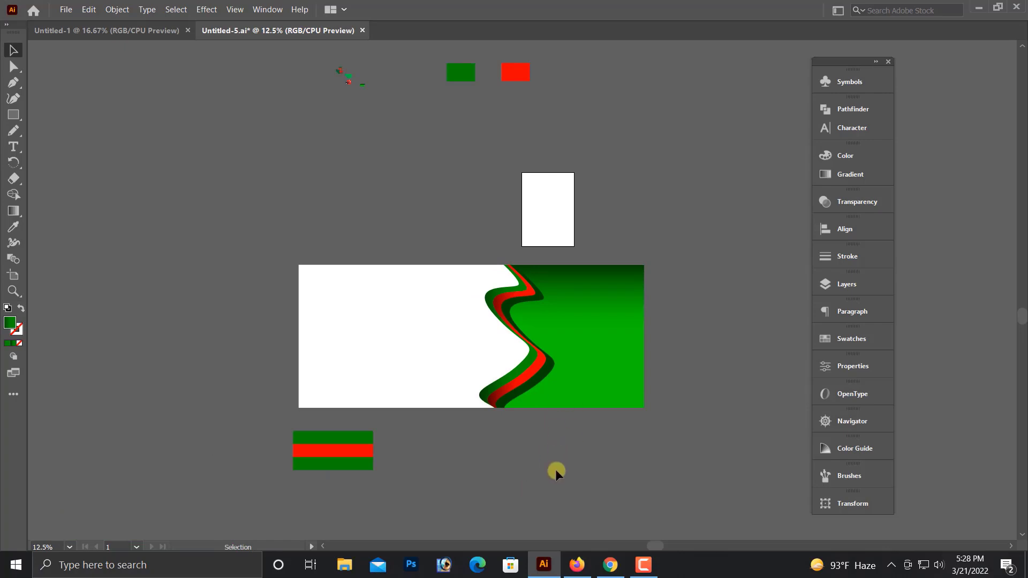
pyautogui.moveTo(351, 211); pyautogui.dragTo(669, 414)
pyautogui.hotkey('ctrl', '-')
pyautogui.hotkey('ctrl', '-')
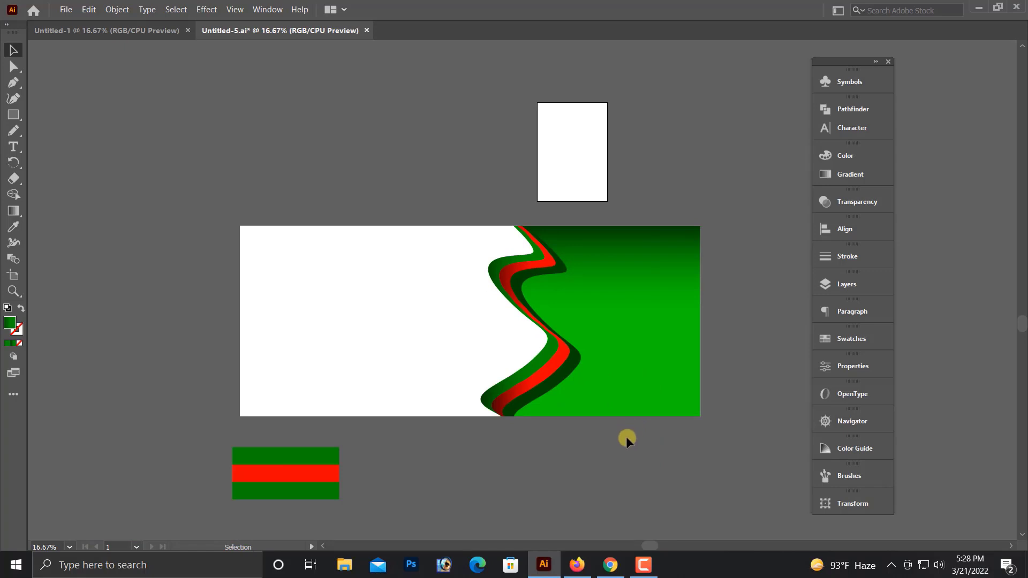
pyautogui.scroll(-1, 626, 439)
pyautogui.scroll(1, 626, 440)
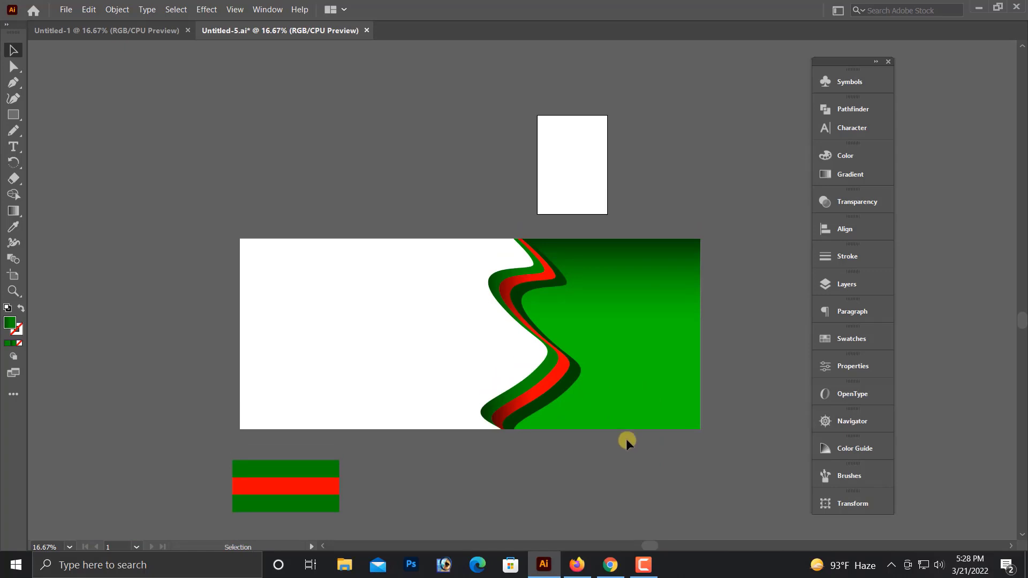
pyautogui.moveTo(546, 195); pyautogui.dragTo(503, 242)
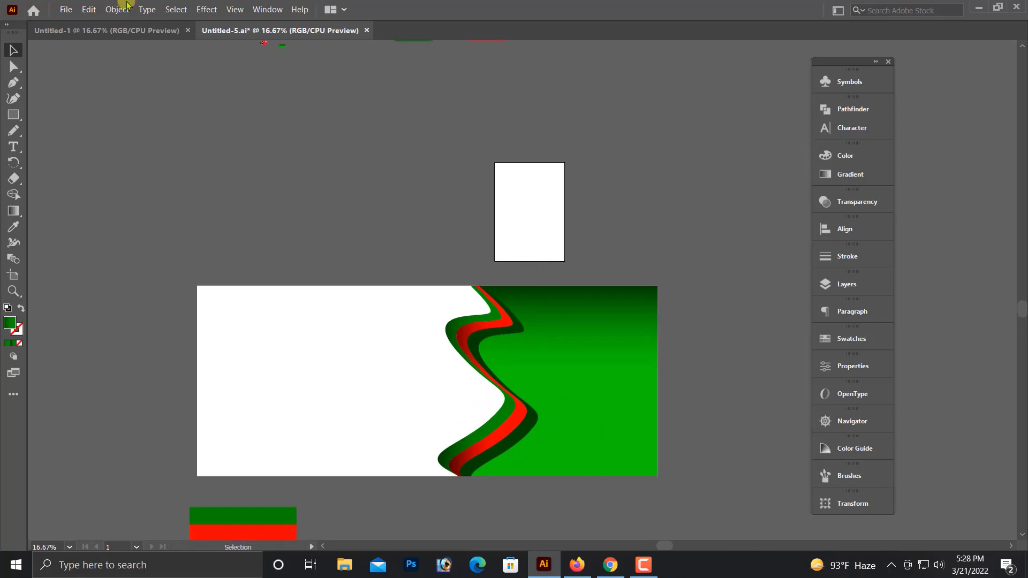
pyautogui.click(13, 82)
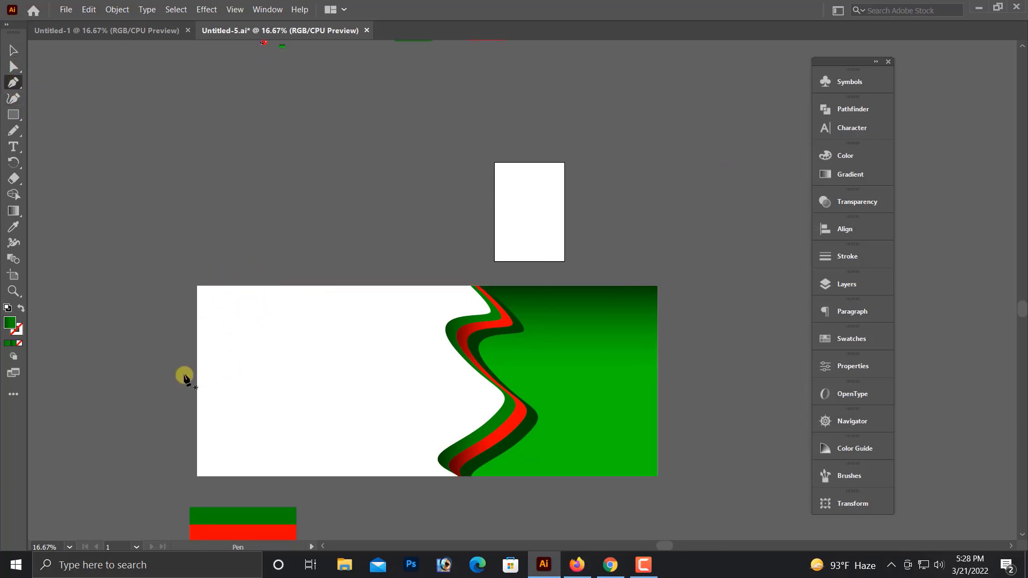
pyautogui.click(256, 268)
pyautogui.click(243, 324)
pyautogui.moveTo(262, 362); pyautogui.dragTo(262, 364)
pyautogui.hotkey('ctrl', 'z')
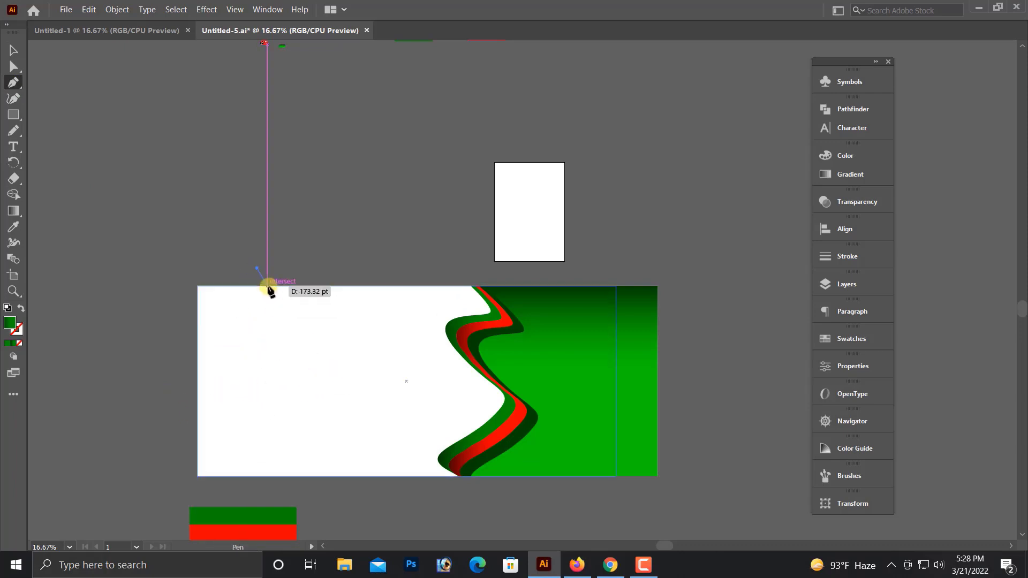
pyautogui.hotkey('ctrl', 'z')
# Draw an open S-curved path with the Pen tool from above the white rectangle's upper edge to just beyond its left edge.
pyautogui.click(280, 271)
pyautogui.moveTo(227, 336); pyautogui.dragTo(249, 378)
pyautogui.moveTo(190, 401); pyautogui.dragTo(119, 417)
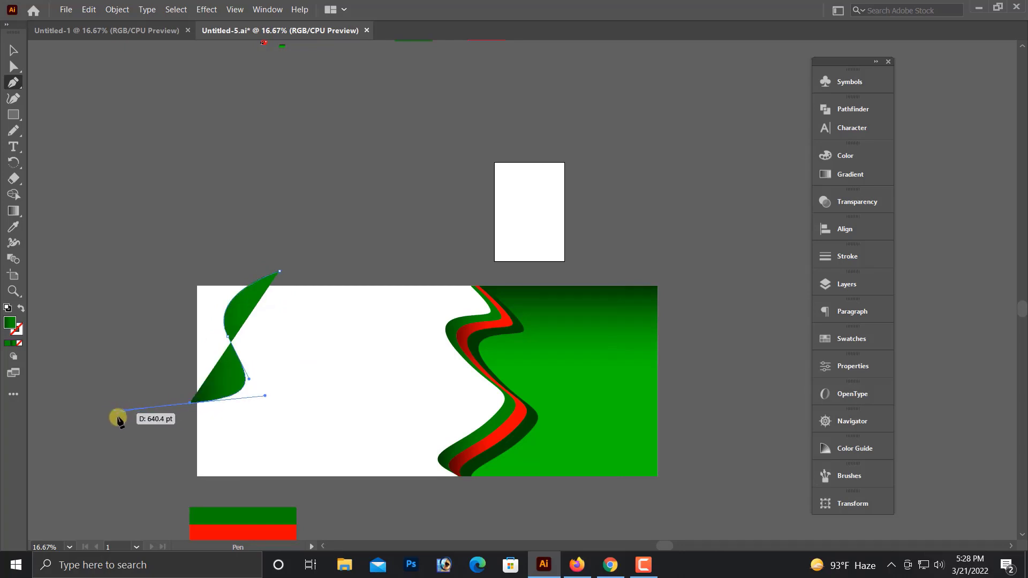
pyautogui.click(14, 49)
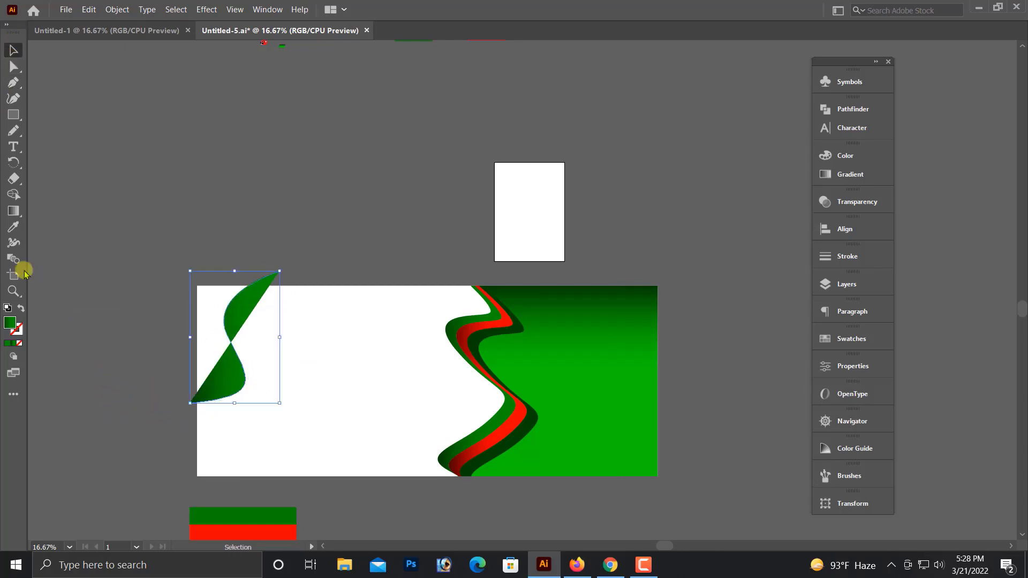
# Remove the fill of the S-curved path and give it a black stroke.
pyautogui.click(20, 344)
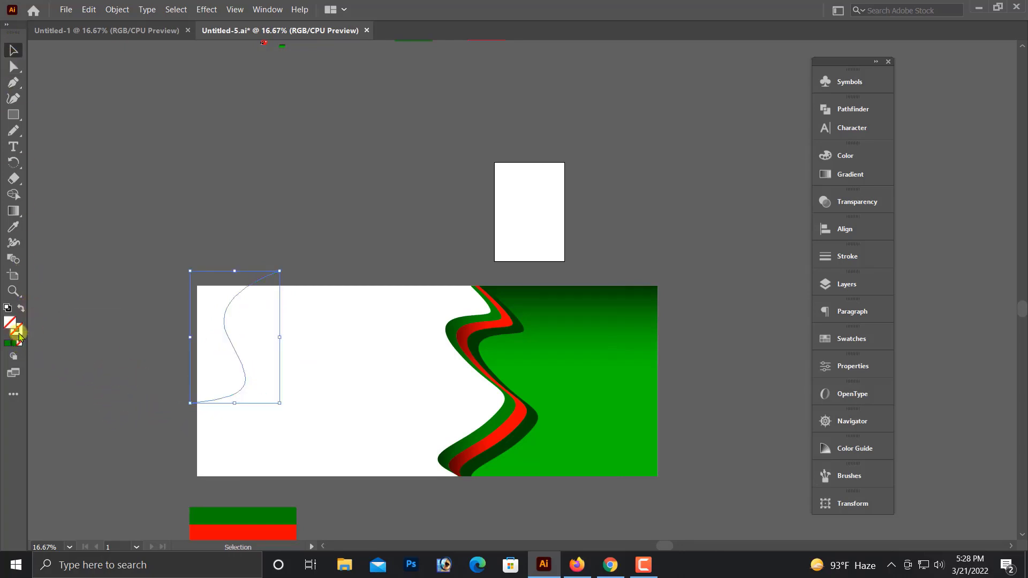
pyautogui.click(677, 241)
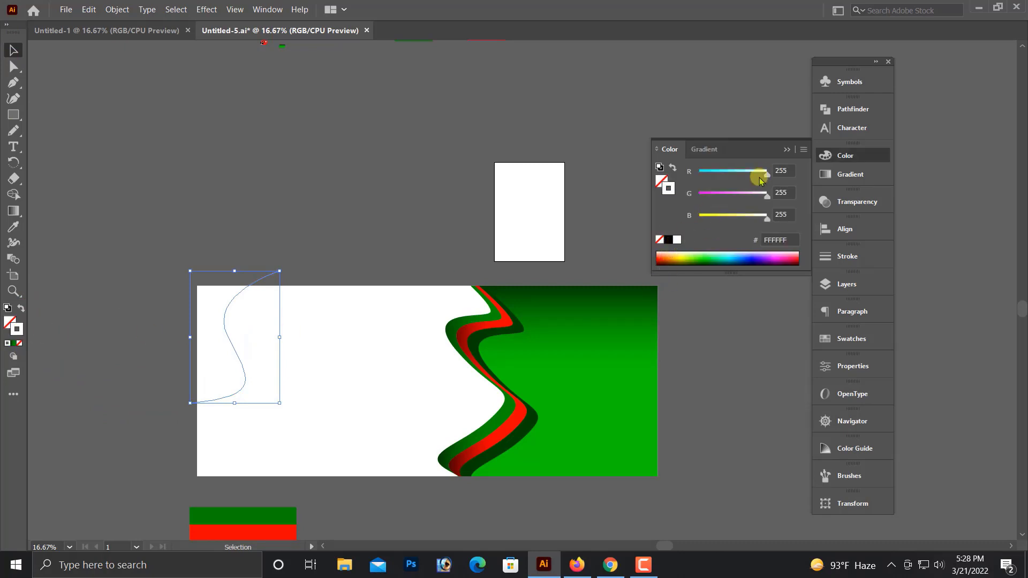
pyautogui.click(787, 150)
pyautogui.click(302, 285)
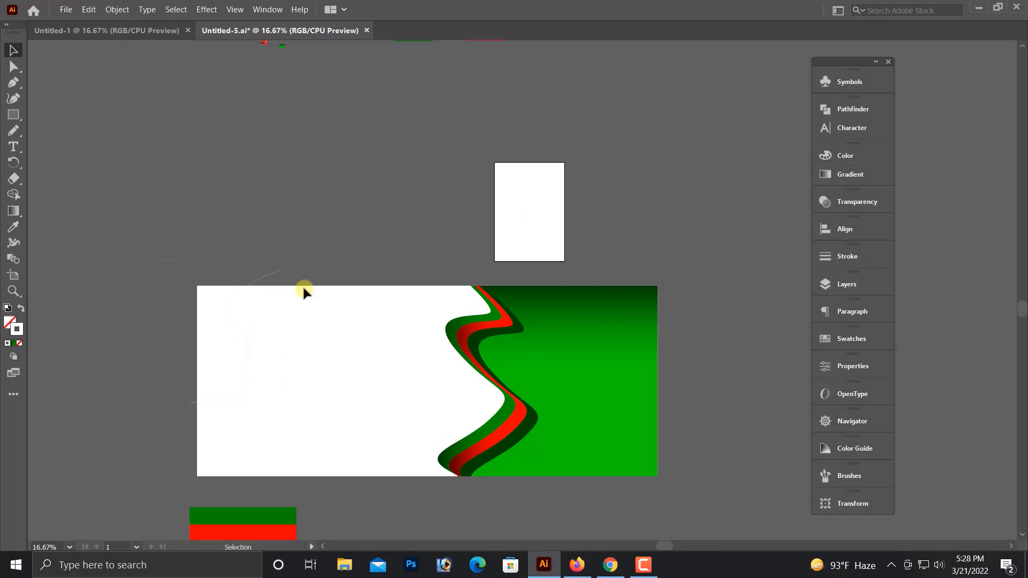
pyautogui.click(246, 256)
pyautogui.click(278, 272)
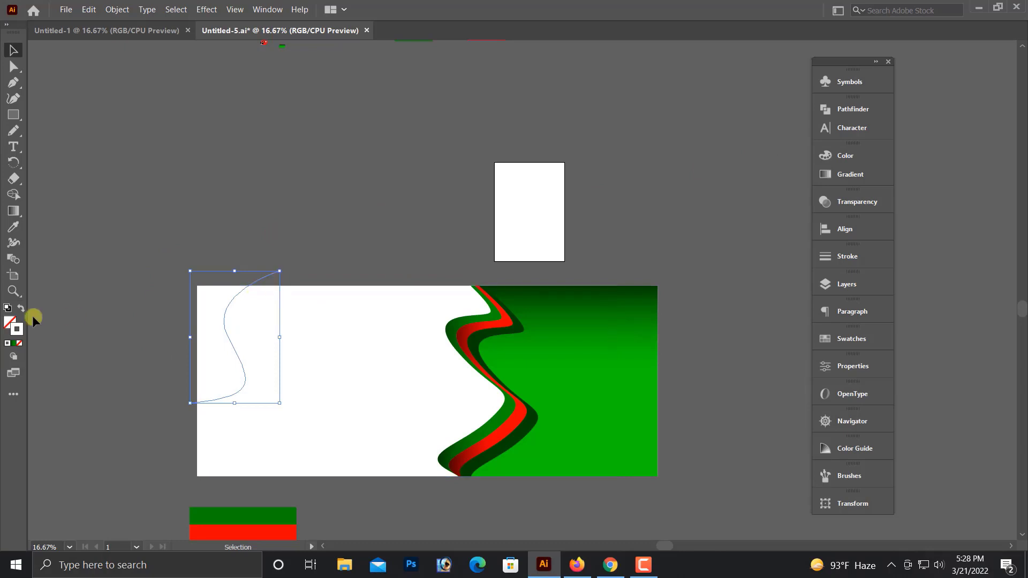
pyautogui.click(846, 155)
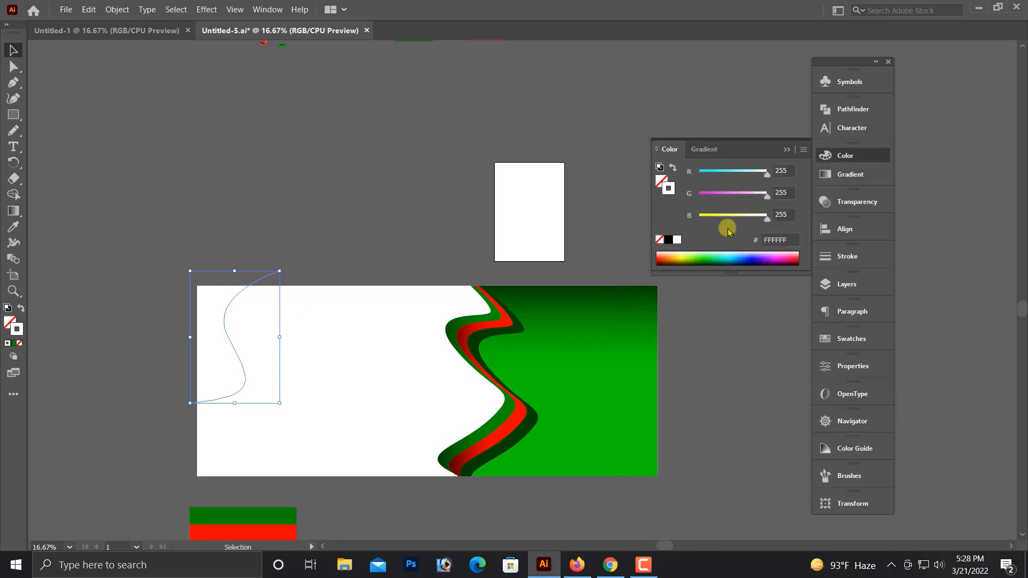
pyautogui.click(668, 241)
# Apply 3D Extrude & Bevel to the S-curve with 300 pt depth, hollow cap and rotation angles of -30°, -17° and 6°.
pyautogui.click(204, 238)
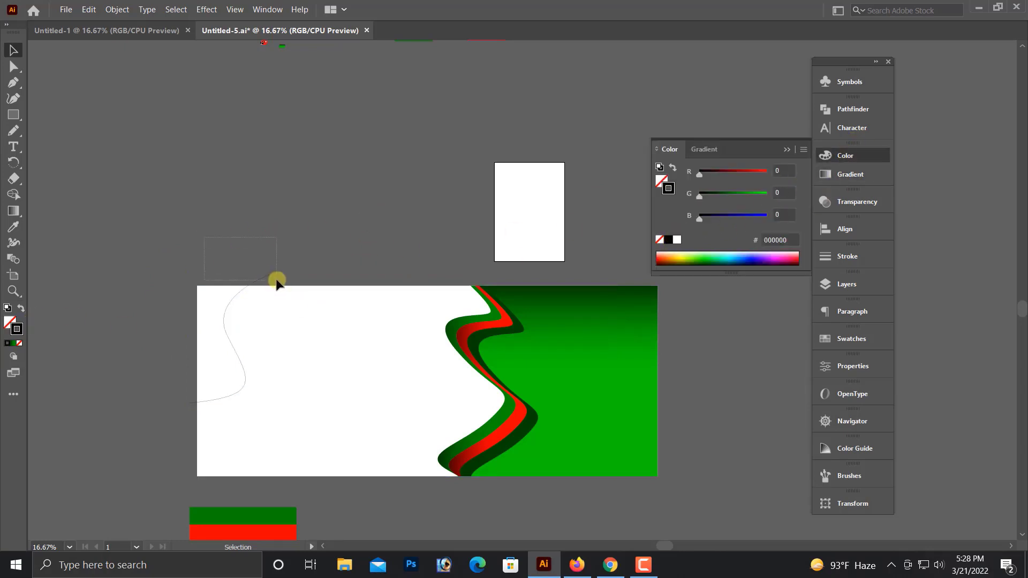
pyautogui.moveTo(276, 280); pyautogui.dragTo(277, 278)
pyautogui.click(207, 10)
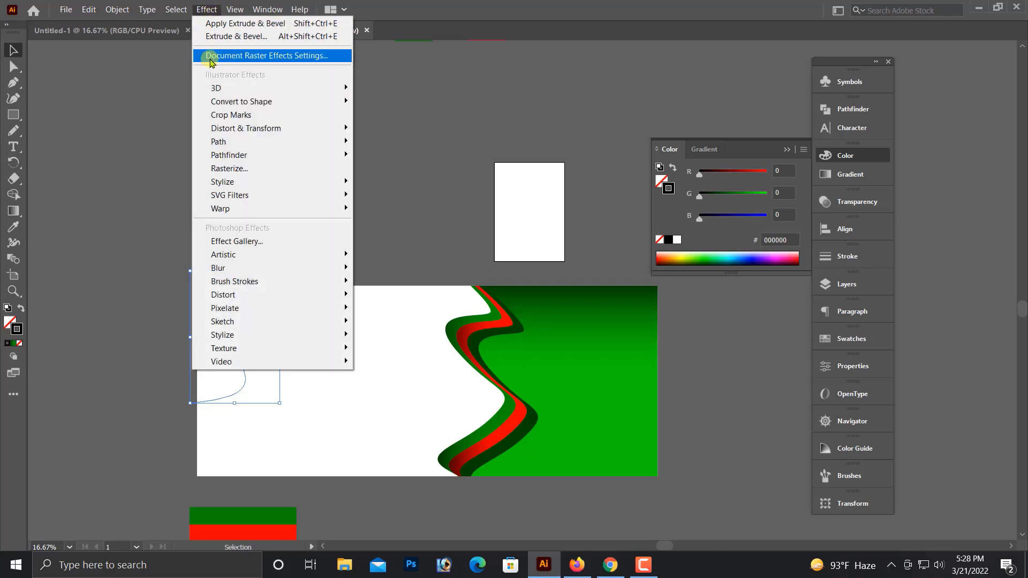
pyautogui.moveTo(320, 88)
pyautogui.click(377, 88)
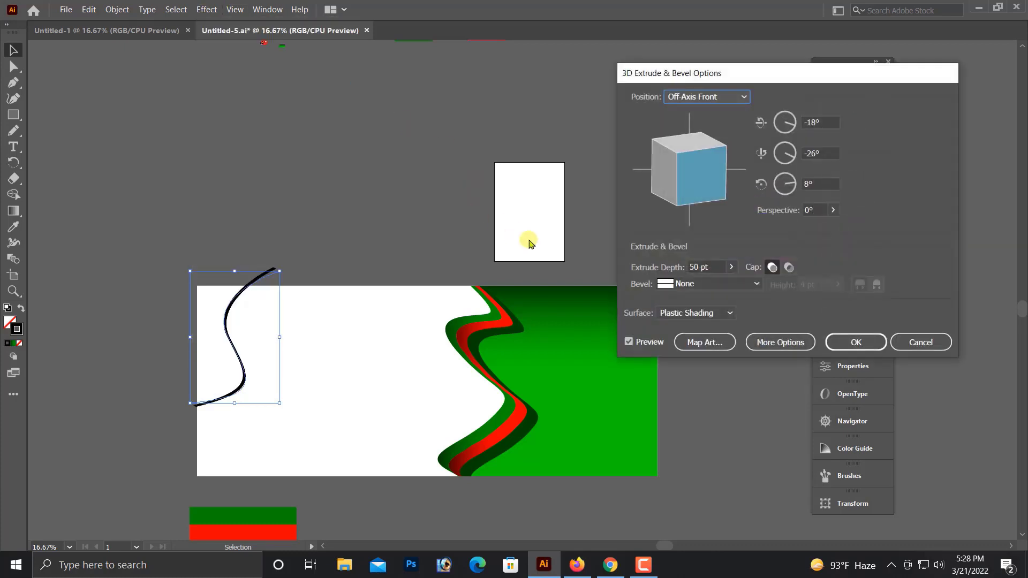
pyautogui.click(731, 268)
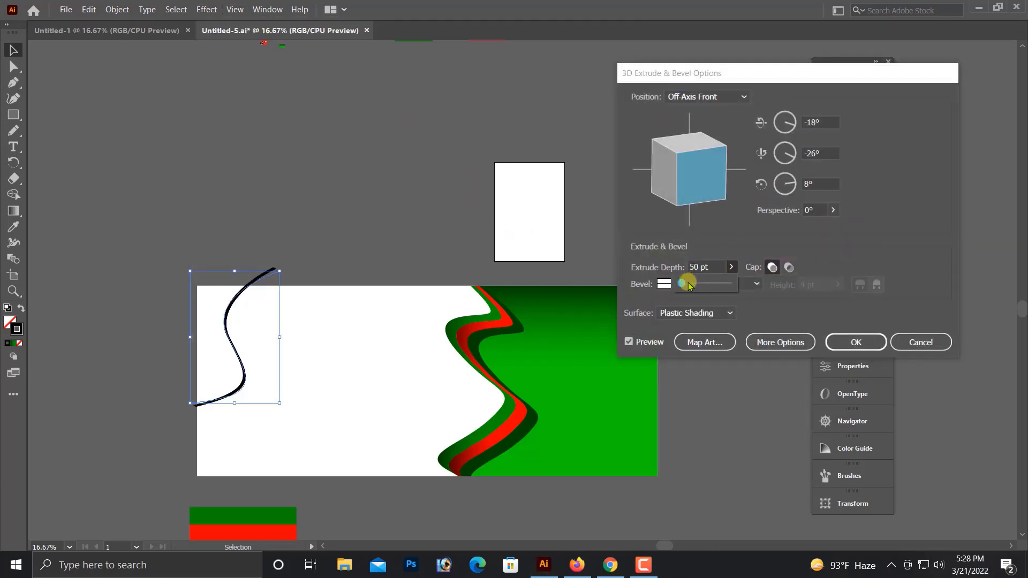
pyautogui.moveTo(684, 282); pyautogui.dragTo(690, 284)
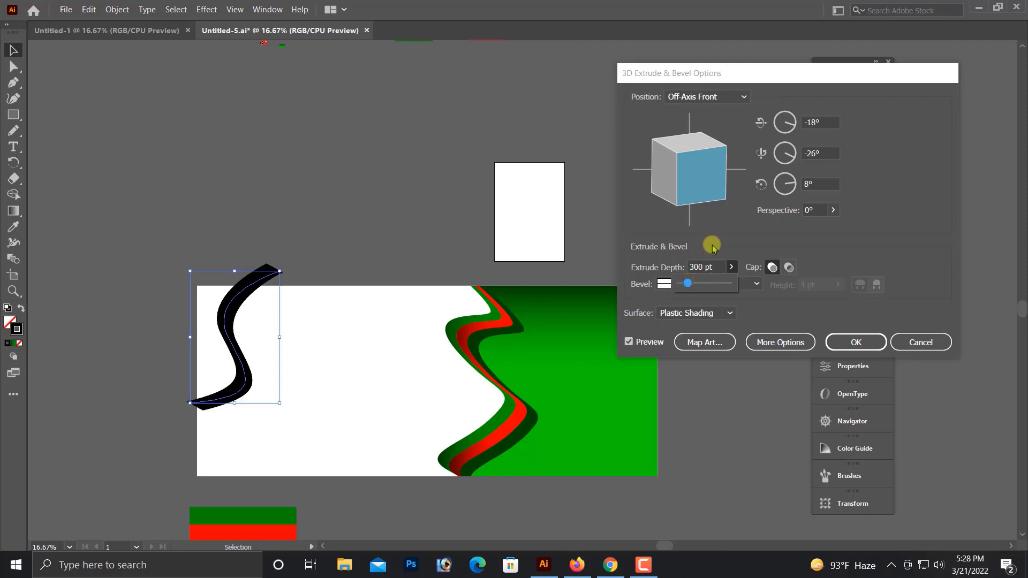
pyautogui.moveTo(705, 193)
pyautogui.mouseDown()
pyautogui.moveTo(709, 179)
pyautogui.moveTo(710, 191)
pyautogui.mouseUp()
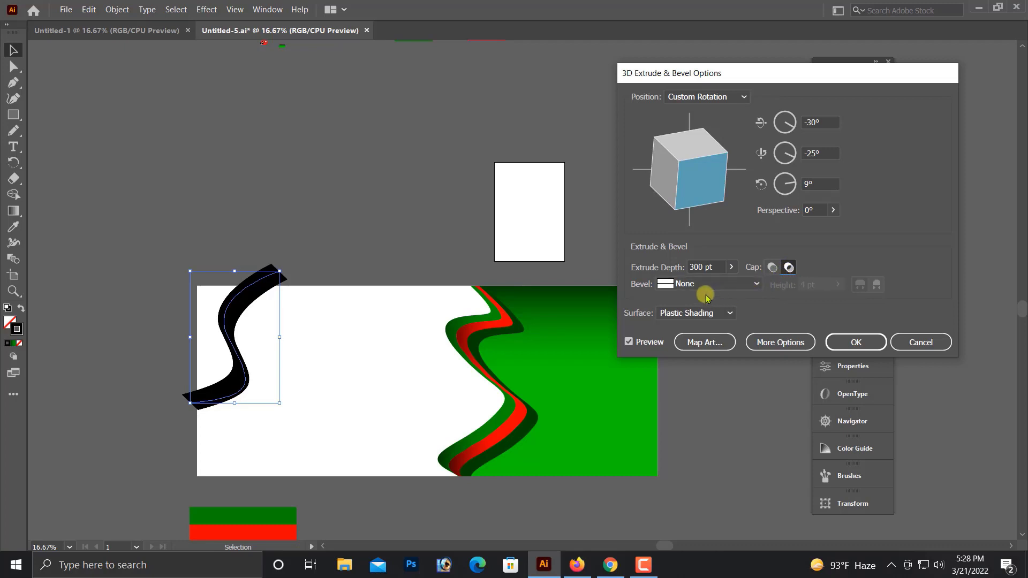
pyautogui.moveTo(680, 197); pyautogui.dragTo(673, 189)
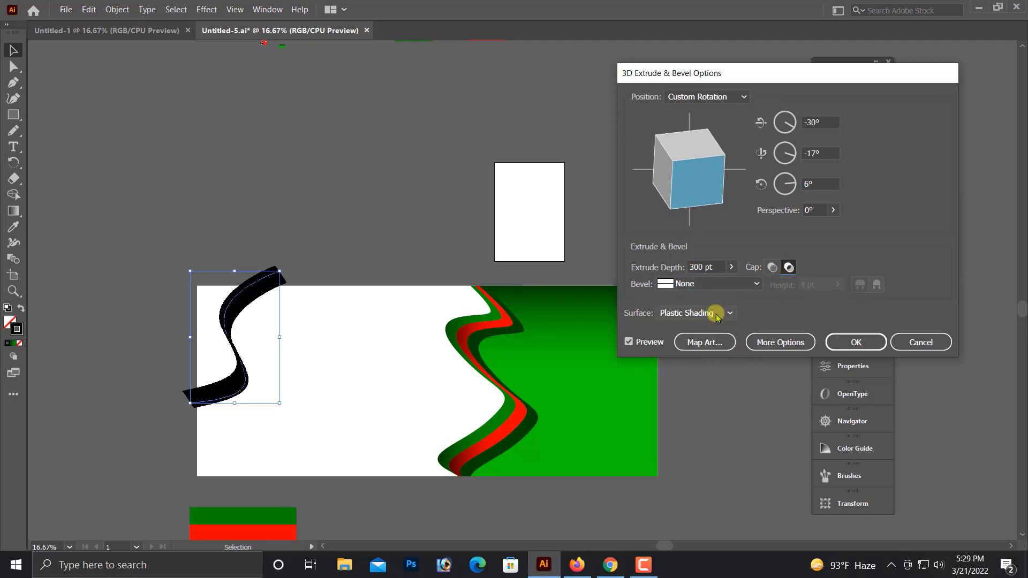
# Map New Symbol onto the first surface of the extruded curve, scaled to fit, with Shade Artwork and Invisible Geometry enabled.
pyautogui.click(704, 343)
pyautogui.click(717, 97)
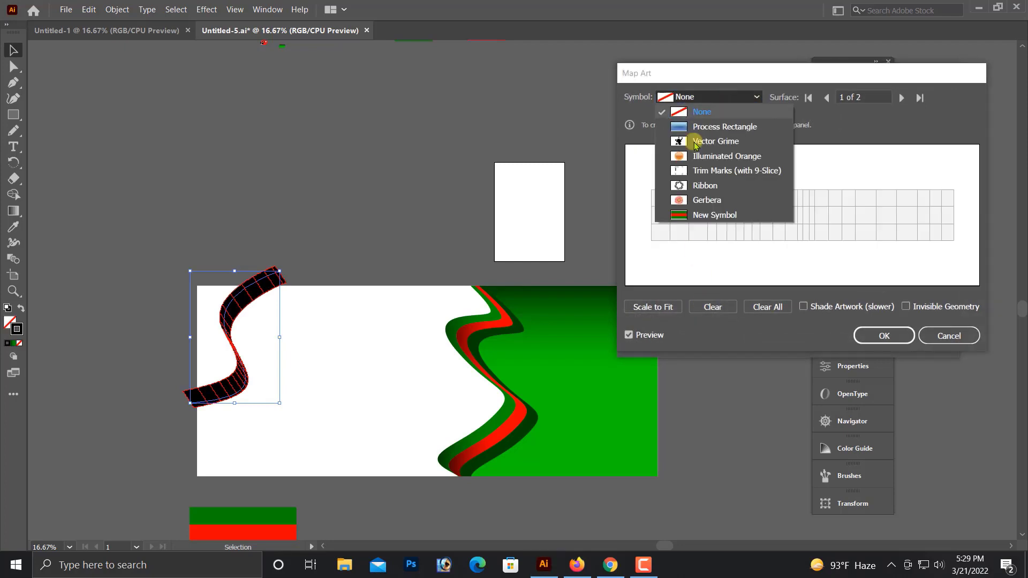
pyautogui.click(696, 209)
pyautogui.click(654, 306)
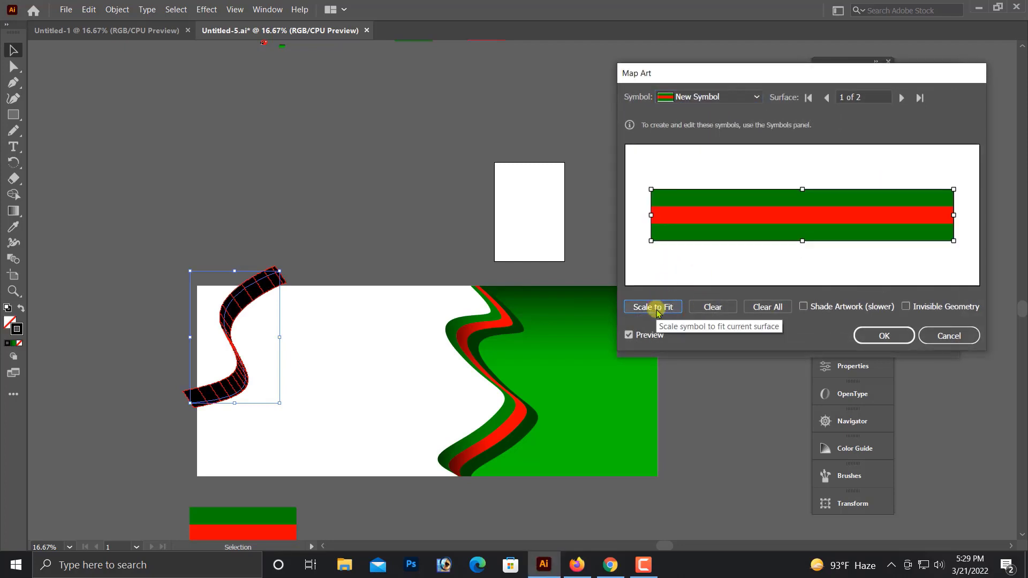
pyautogui.click(840, 308)
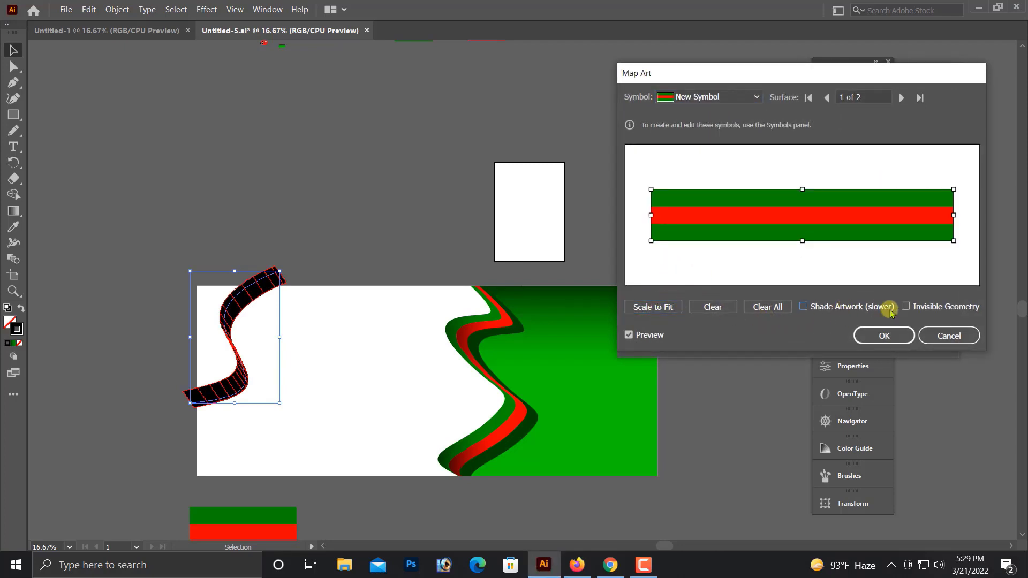
pyautogui.click(906, 307)
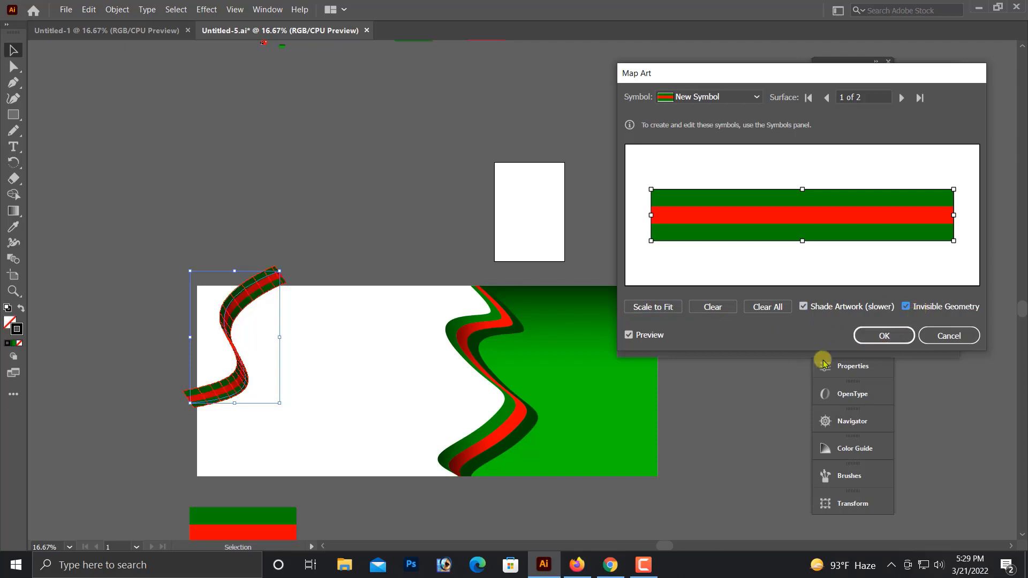
pyautogui.click(886, 336)
pyautogui.click(856, 342)
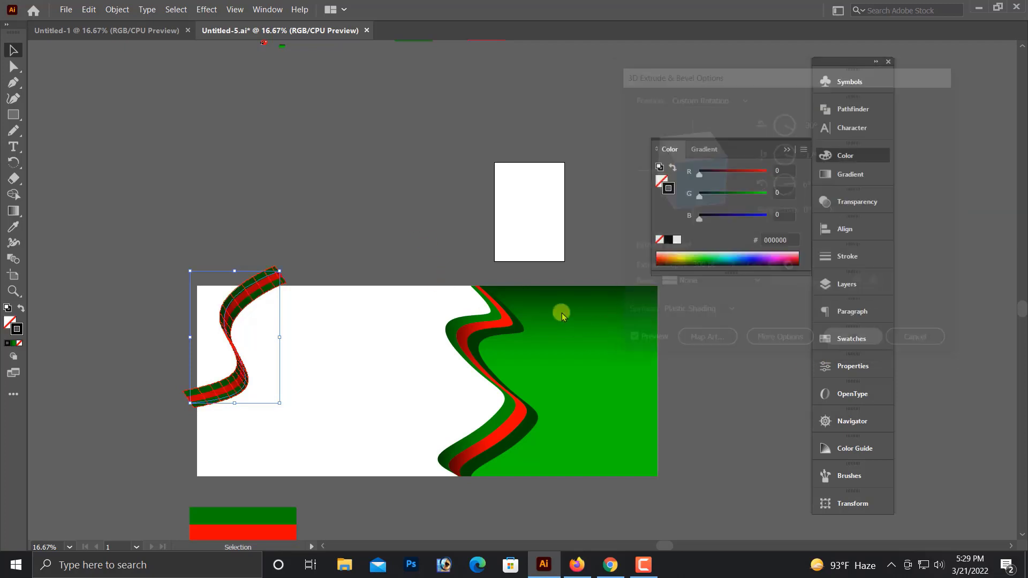
# Move the small striped ribbon slightly to the left across the white rectangle's upper-left corner.
pyautogui.scroll(-2, 197, 395)
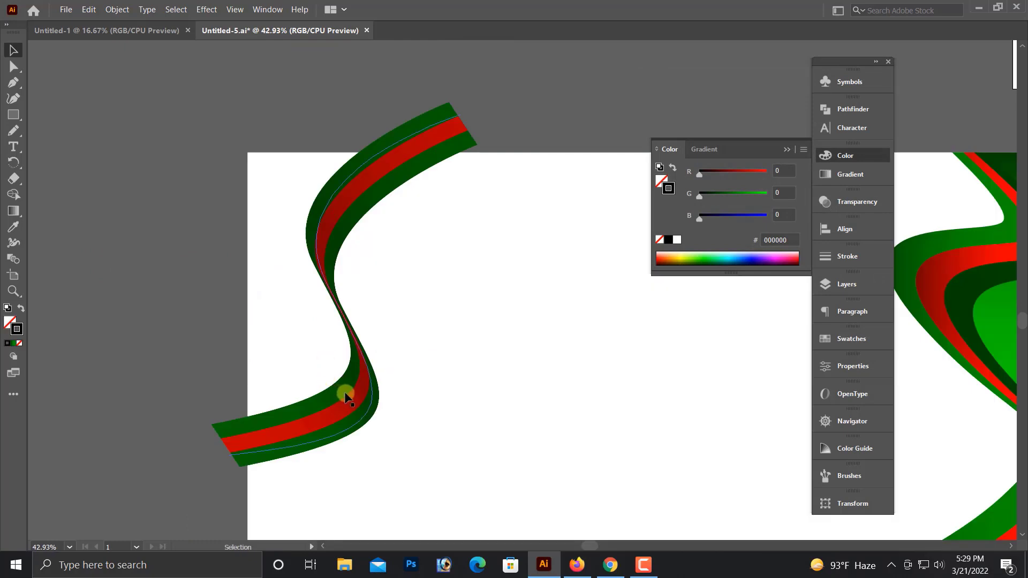
pyautogui.moveTo(357, 404); pyautogui.dragTo(328, 406)
pyautogui.hotkey('ctrl', '-')
pyautogui.hotkey('ctrl', '-')
pyautogui.hotkey('ctrl', '-')
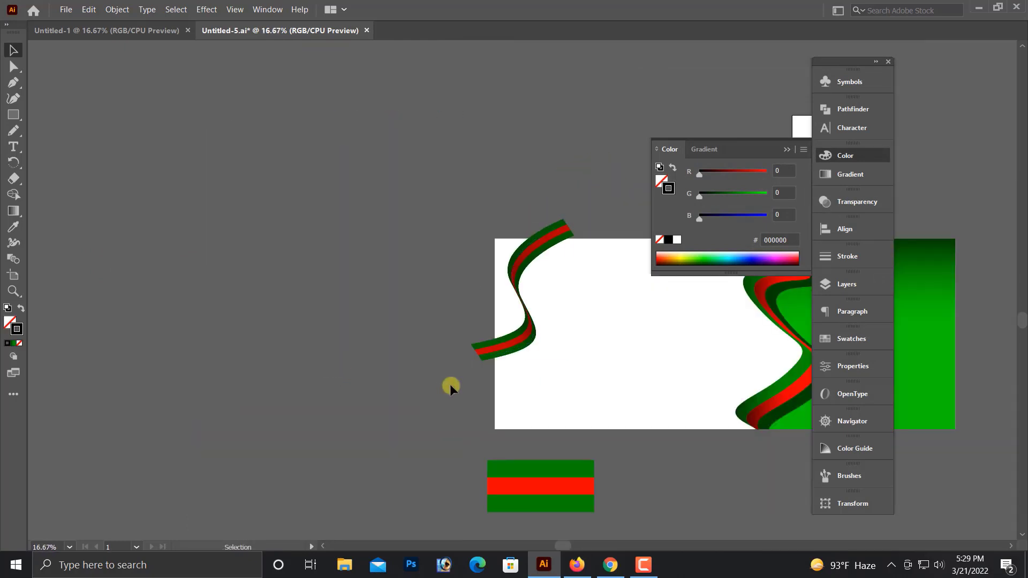
pyautogui.moveTo(451, 386); pyautogui.dragTo(217, 355)
pyautogui.hotkey('alt', 'space')
pyautogui.press('Escape')
pyautogui.moveTo(188, 222); pyautogui.dragTo(664, 436)
pyautogui.moveTo(453, 452); pyautogui.dragTo(576, 491)
pyautogui.click(217, 307)
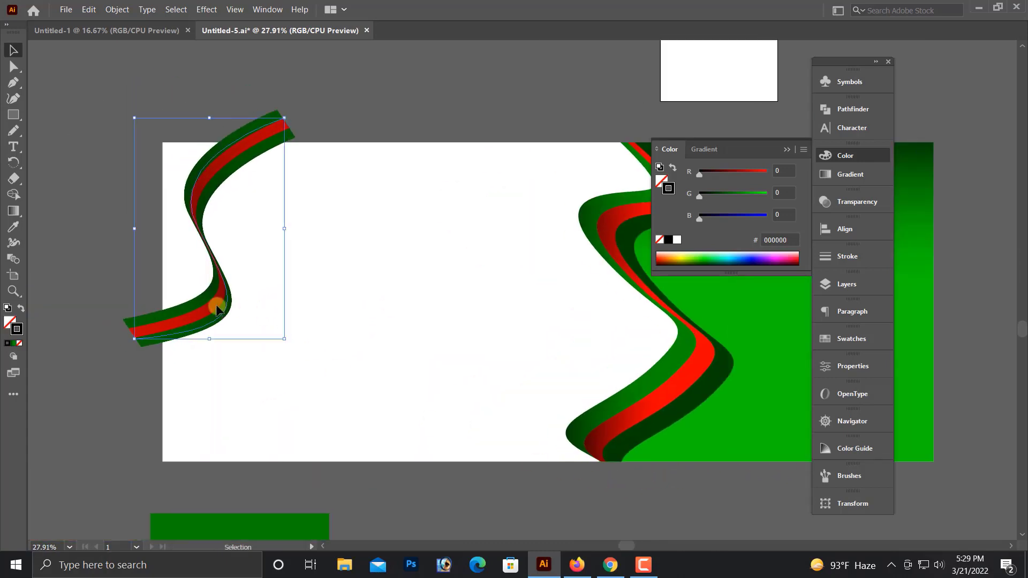
pyautogui.moveTo(212, 321); pyautogui.dragTo(208, 321)
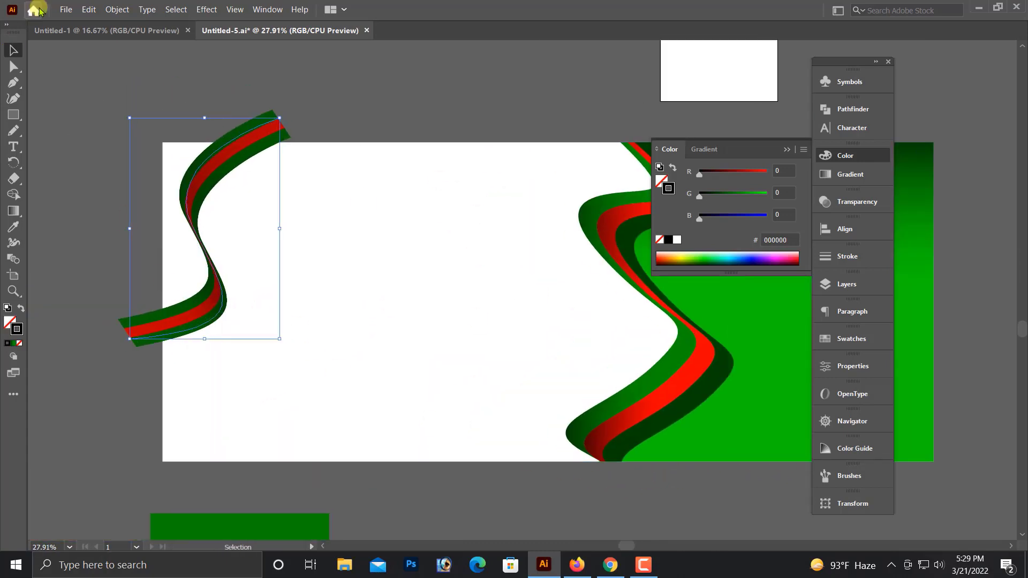
# Expand the appearance of the small striped ribbon and deselect it.
pyautogui.click(117, 9)
pyautogui.click(153, 160)
pyautogui.click(317, 83)
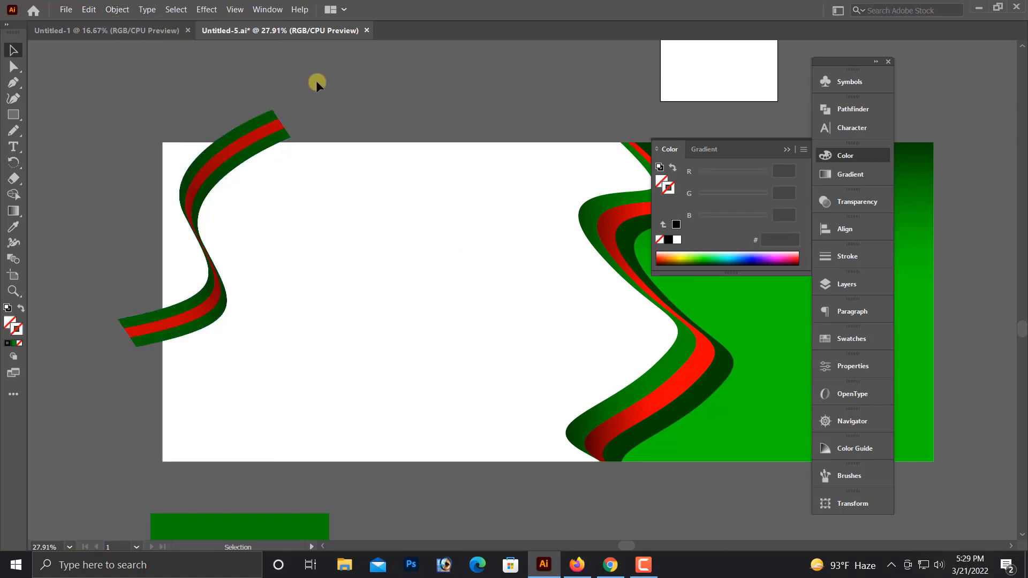
# Inspect the small ribbon's shading and edges up close, as well as its placement in the whole design.
pyautogui.hotkey('ctrl', '1')
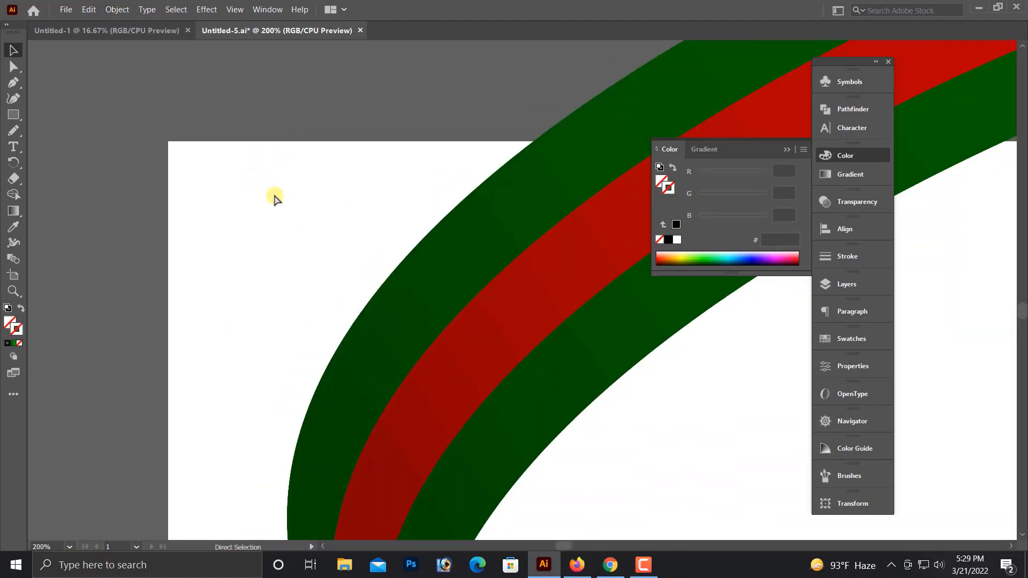
pyautogui.hotkey('ctrl', '-')
pyautogui.hotkey('ctrl', '-')
pyautogui.hotkey('ctrl', '-')
pyautogui.moveTo(507, 344); pyautogui.dragTo(235, 251)
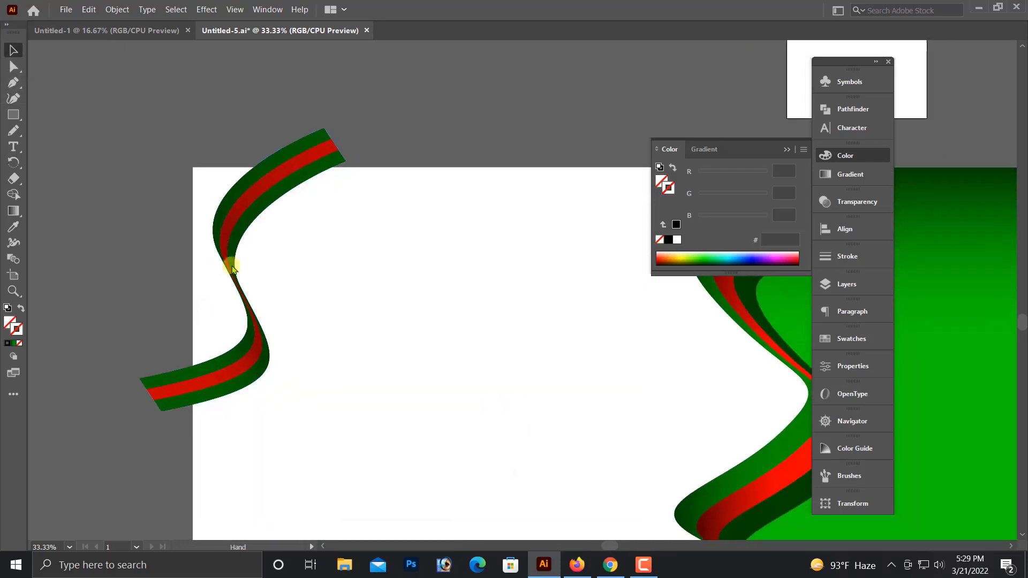
pyautogui.hotkey('alt', 'space')
pyautogui.press('Escape')
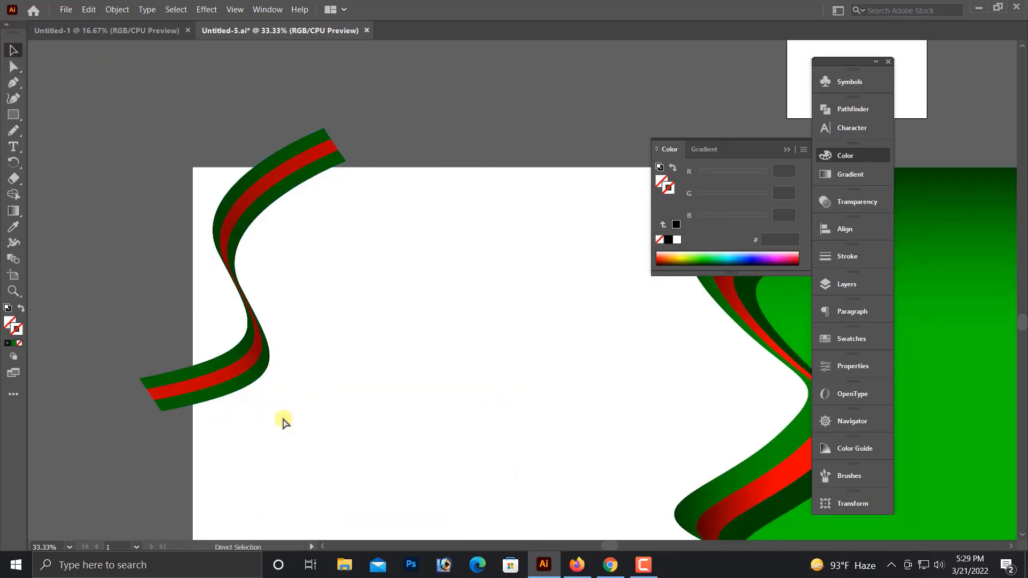
pyautogui.hotkey('ctrl', '-')
pyautogui.hotkey('ctrl', '-')
pyautogui.moveTo(374, 429); pyautogui.dragTo(222, 408)
pyautogui.hotkey('alt', 'space')
pyautogui.press('Escape')
pyautogui.scroll(3, 351, 383)
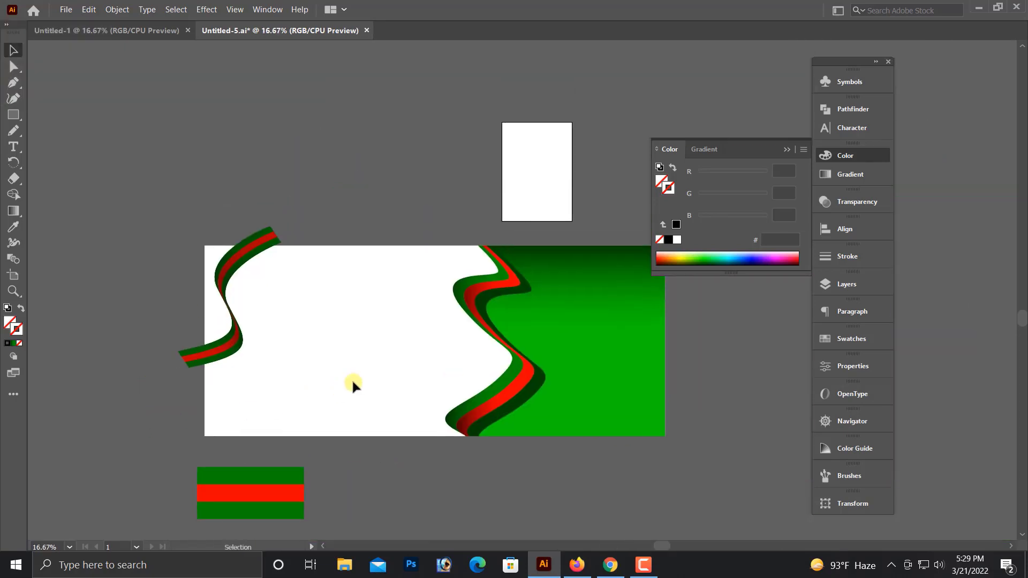
# Darken the bright gradient colour of the green area beside the large ribbon to RGB 0, 148, 0 (#009400).
pyautogui.press('a')
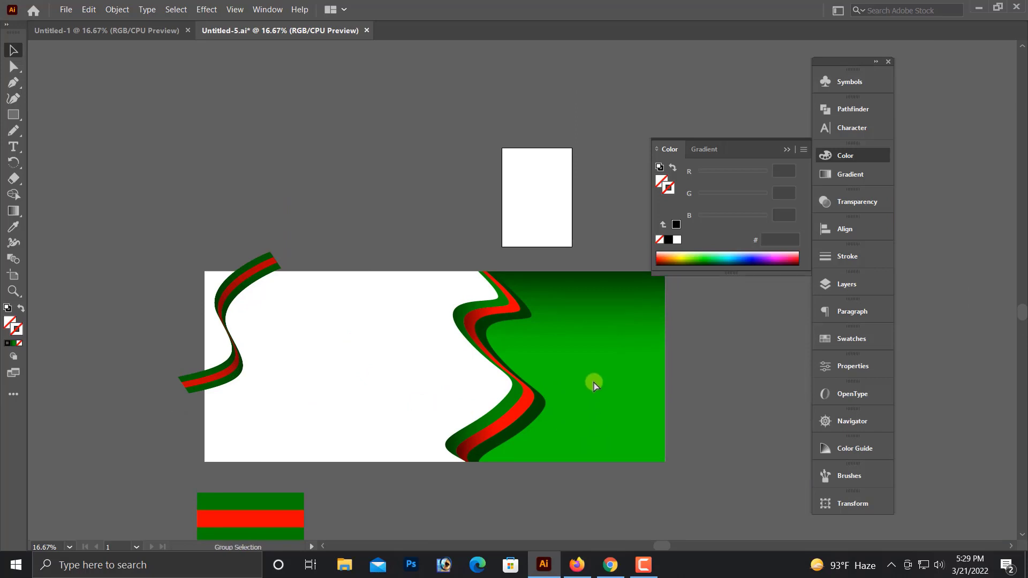
pyautogui.click(592, 383)
pyautogui.press('v')
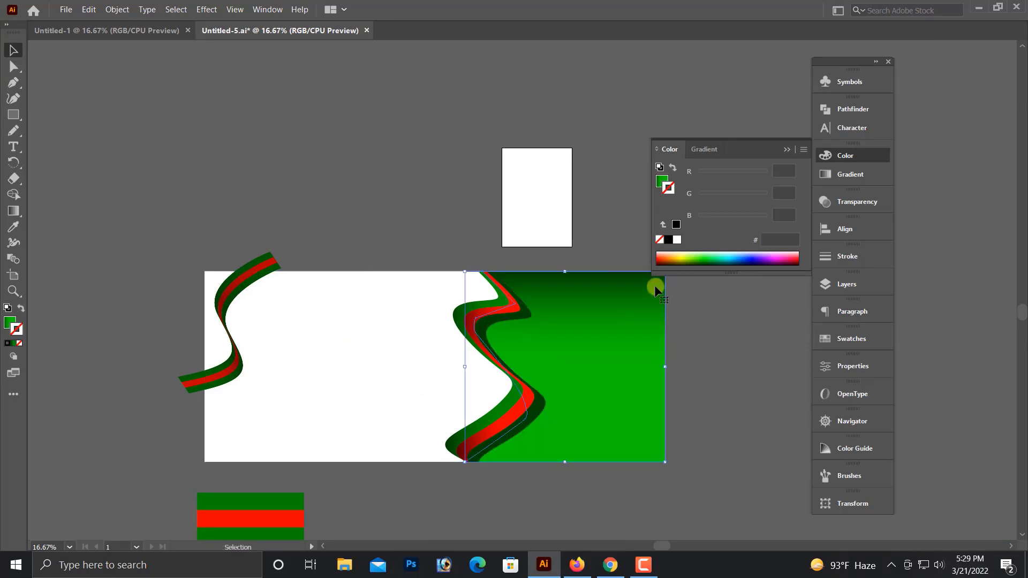
pyautogui.click(663, 182)
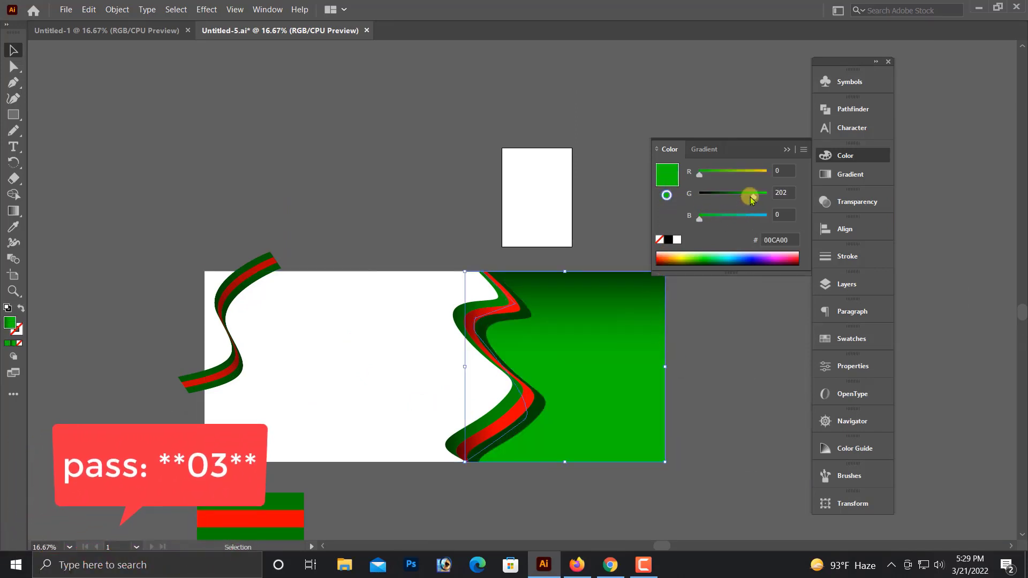
pyautogui.moveTo(751, 198); pyautogui.dragTo(742, 198)
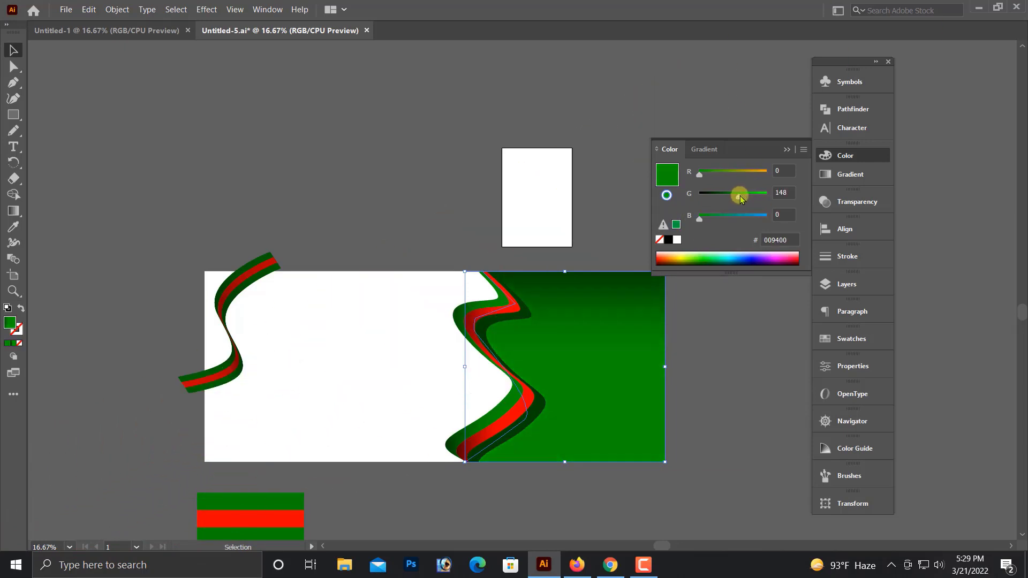
pyautogui.click(729, 336)
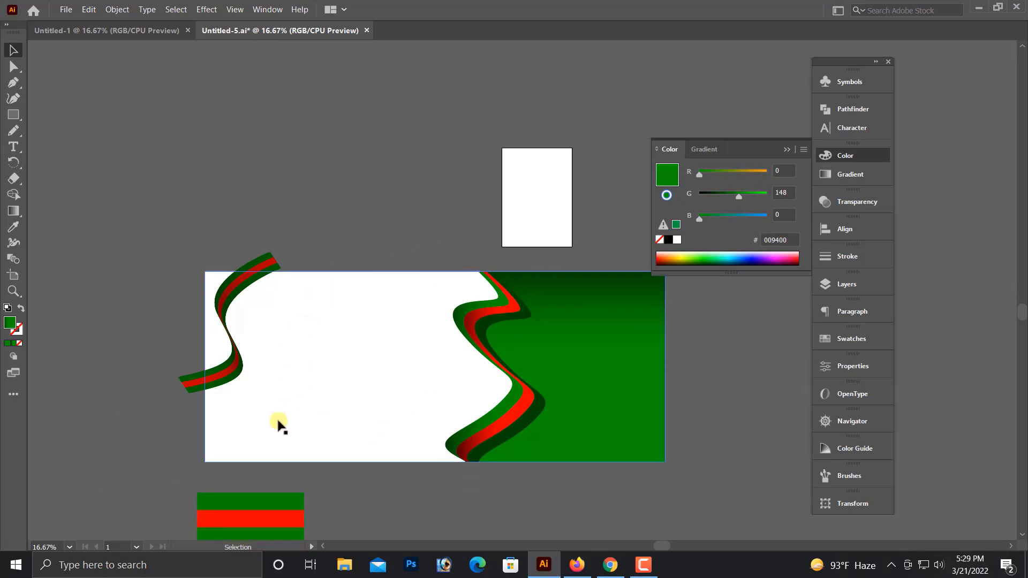
# Draw an open wavy path with the Pen tool across the white rectangle's lower-left corner, from beyond its left edge to below its lower edge.
pyautogui.click(13, 82)
pyautogui.scroll(-1, 196, 426)
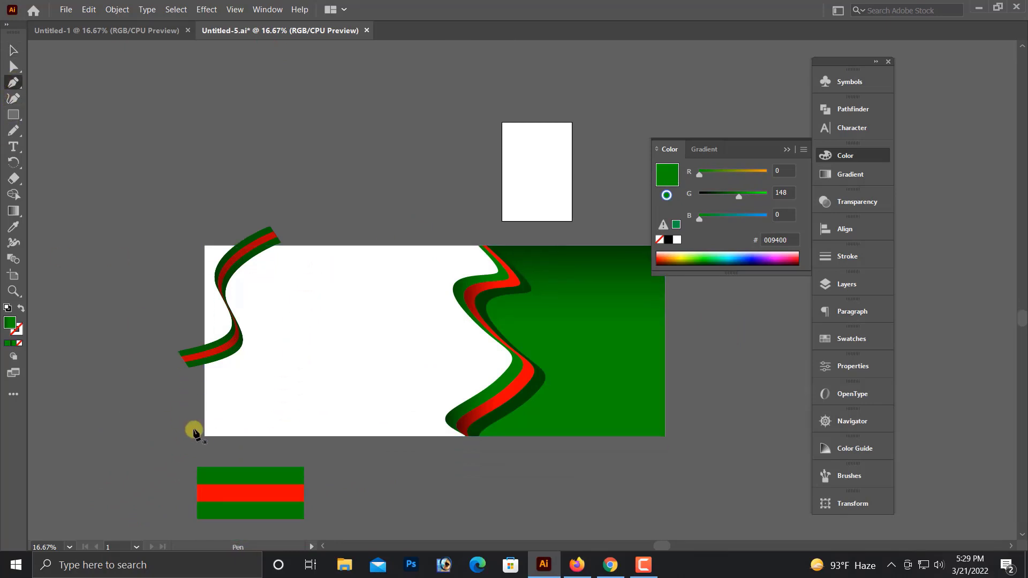
pyautogui.click(186, 401)
pyautogui.moveTo(259, 402); pyautogui.dragTo(267, 436)
pyautogui.moveTo(323, 454); pyautogui.dragTo(330, 444)
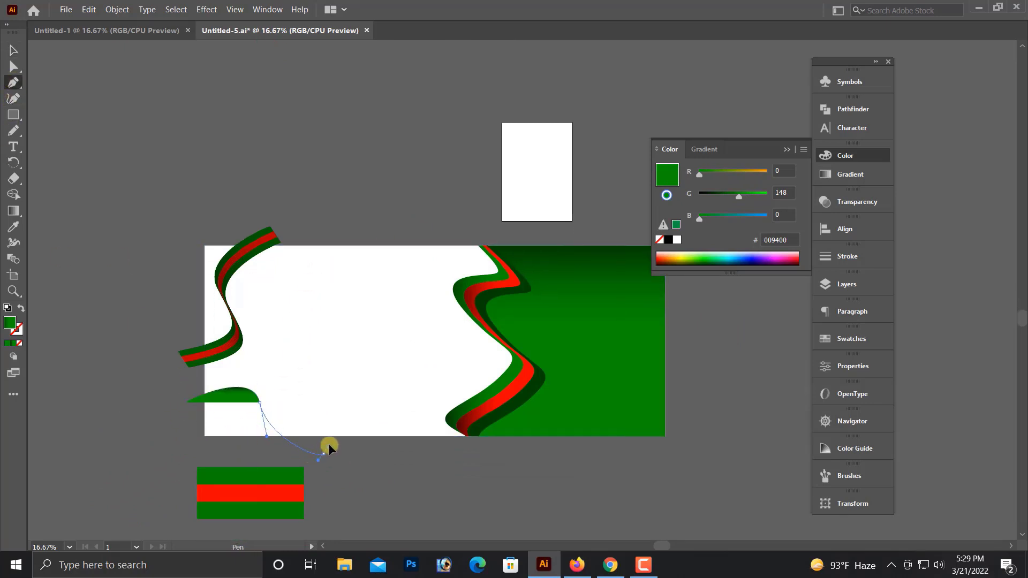
# Remove the fill of the lower-left wavy path, set its stroke to black and deselect it.
pyautogui.click(21, 308)
pyautogui.click(17, 329)
pyautogui.click(668, 240)
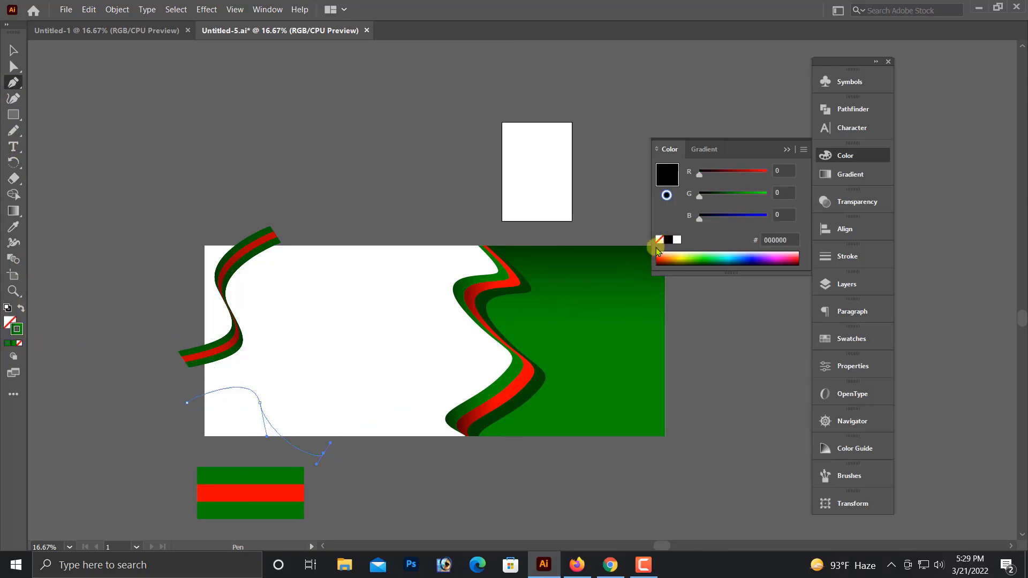
pyautogui.click(15, 51)
pyautogui.click(176, 370)
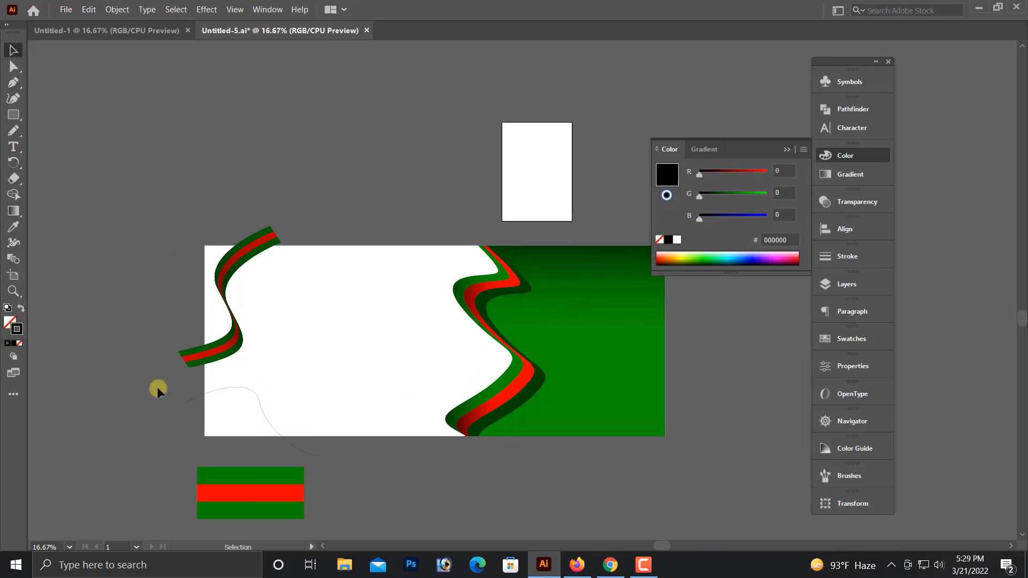
# Start a 3D Extrude & Bevel on the lower-left wavy path with the cap off and rotation -15°, -12°, 0°.
pyautogui.moveTo(157, 386); pyautogui.dragTo(214, 412)
pyautogui.click(162, 404)
pyautogui.click(231, 393)
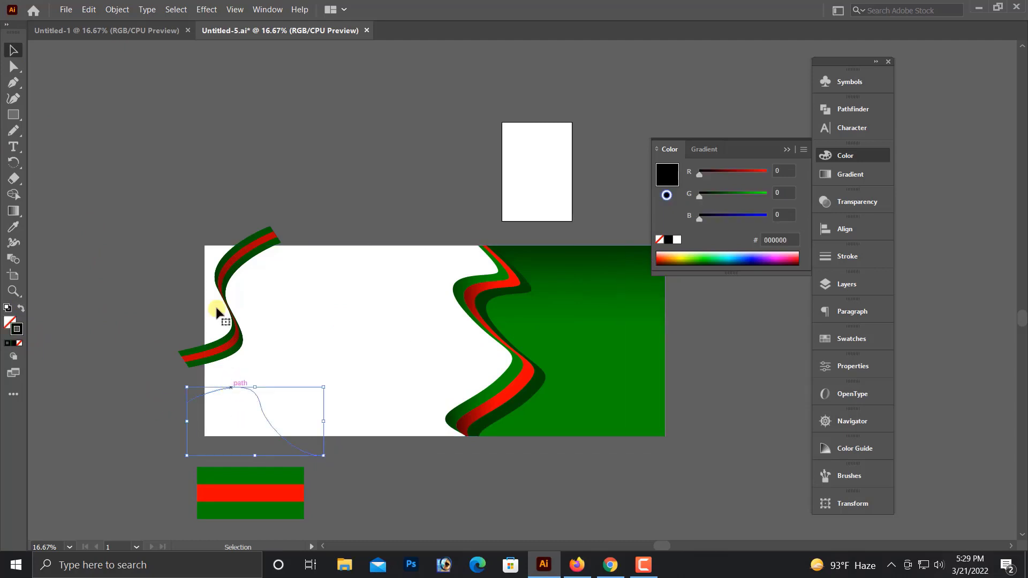
pyautogui.click(206, 9)
pyautogui.moveTo(247, 96)
pyautogui.click(386, 88)
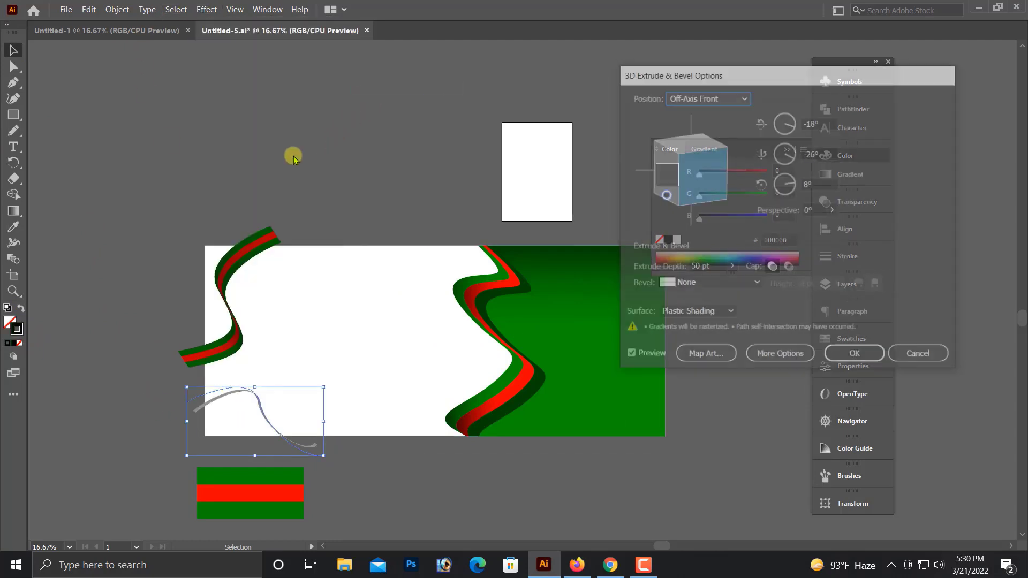
pyautogui.click(788, 268)
pyautogui.moveTo(704, 192); pyautogui.dragTo(694, 192)
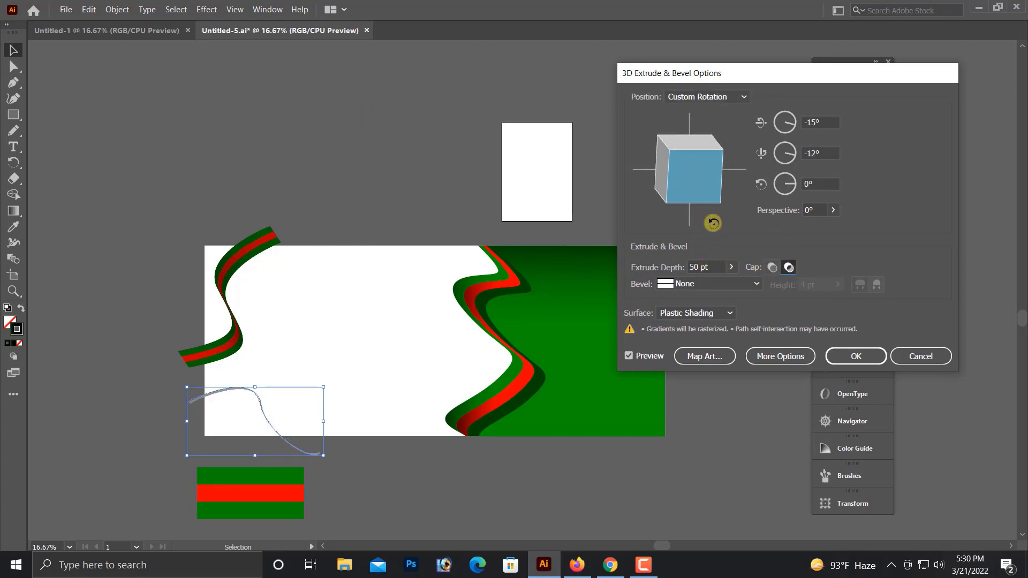
# Rotate the extrusion to -28°, -9°, -2° and set its extrude depth to 321 pt.
pyautogui.click(732, 268)
pyautogui.moveTo(684, 285); pyautogui.dragTo(692, 284)
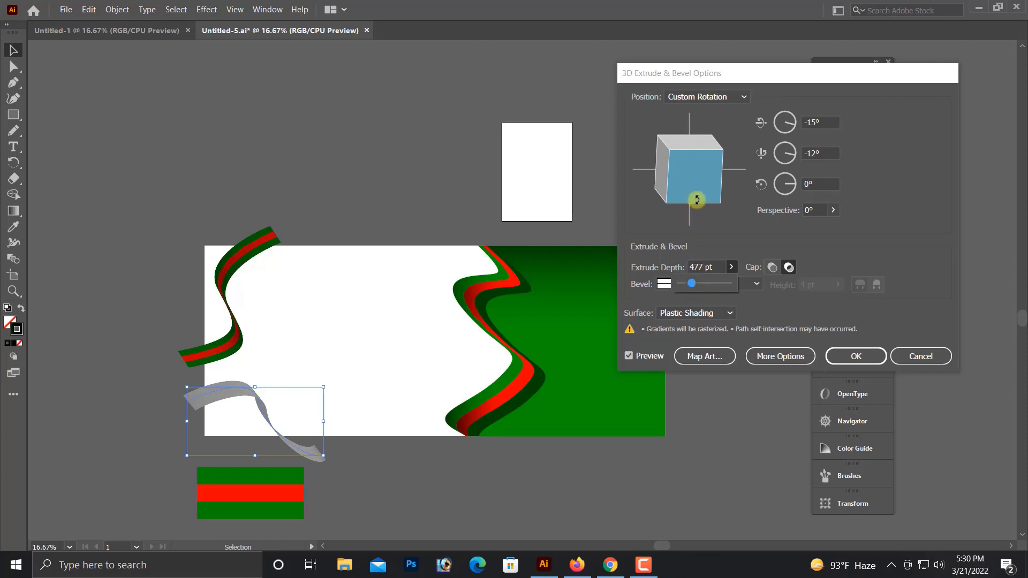
pyautogui.moveTo(697, 200); pyautogui.dragTo(698, 188)
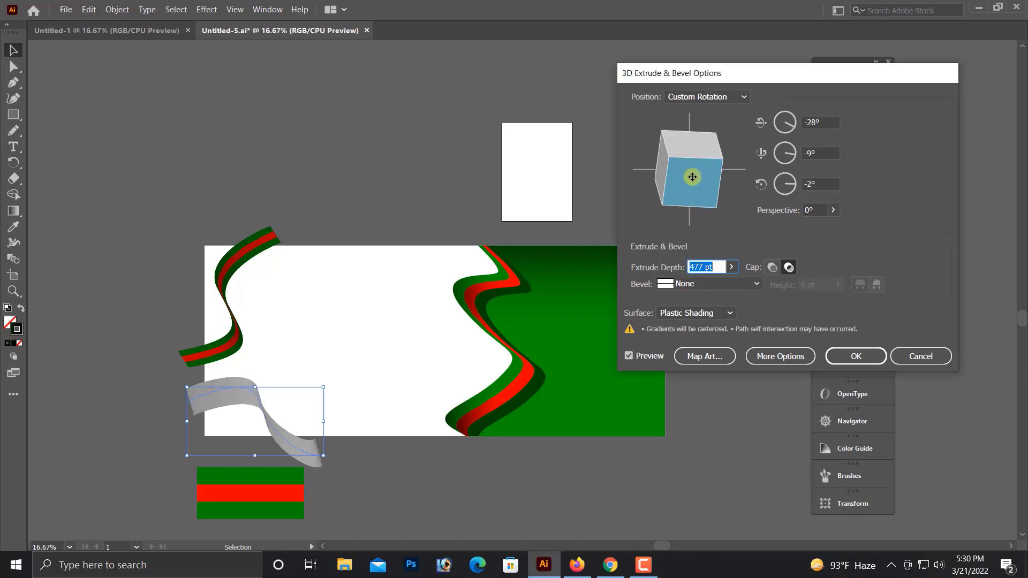
pyautogui.click(731, 267)
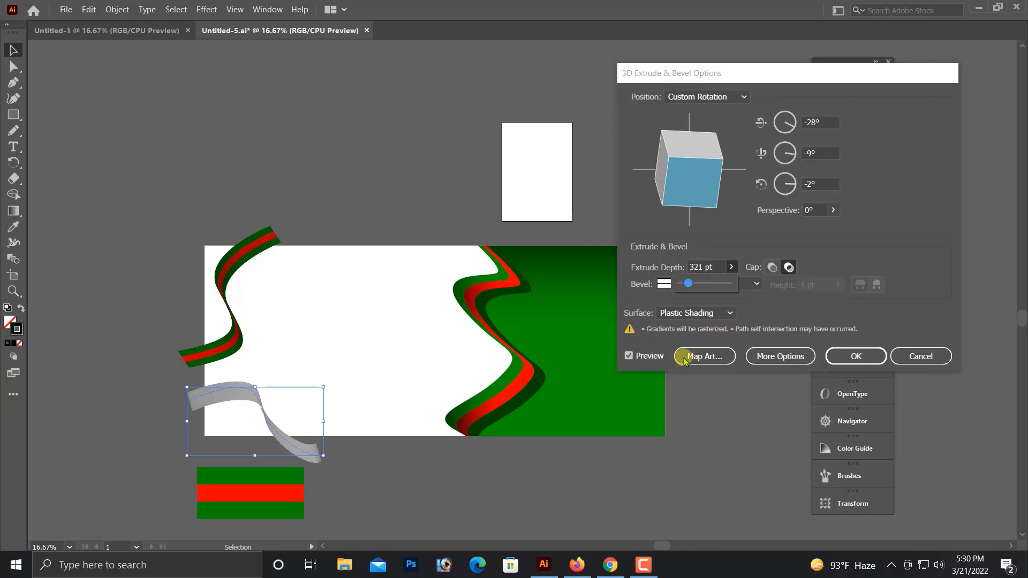
# Map the green-and-red striped New Symbol onto surface 1 of the extrusion, scale it to fit and apply the 3D effect.
pyautogui.click(722, 349)
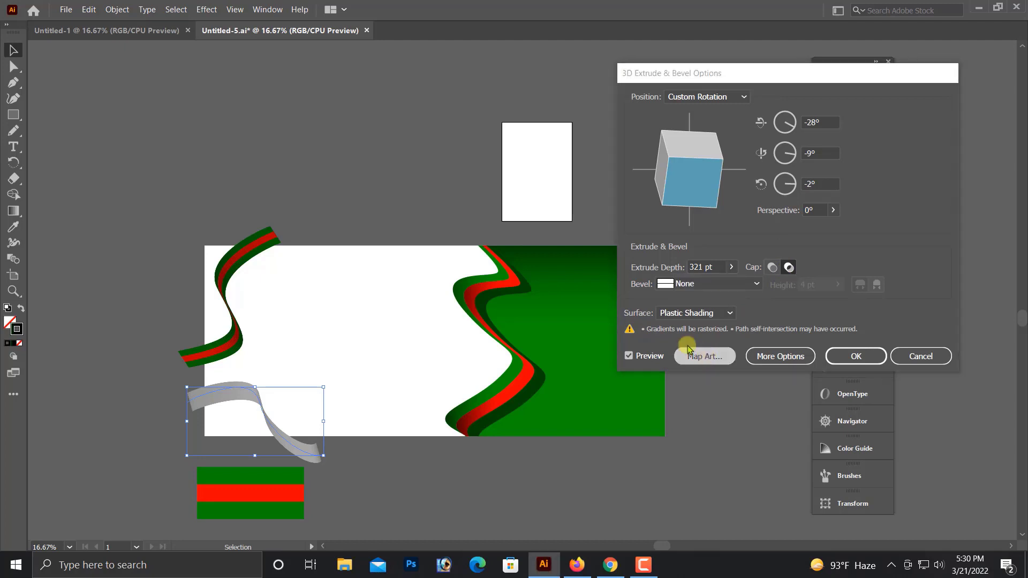
pyautogui.click(715, 102)
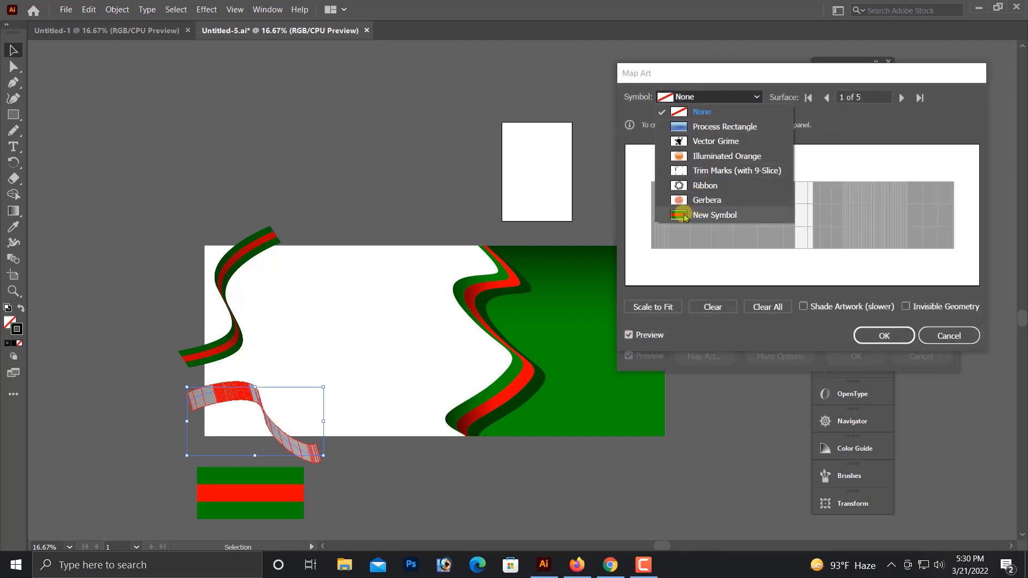
pyautogui.click(682, 212)
pyautogui.click(652, 310)
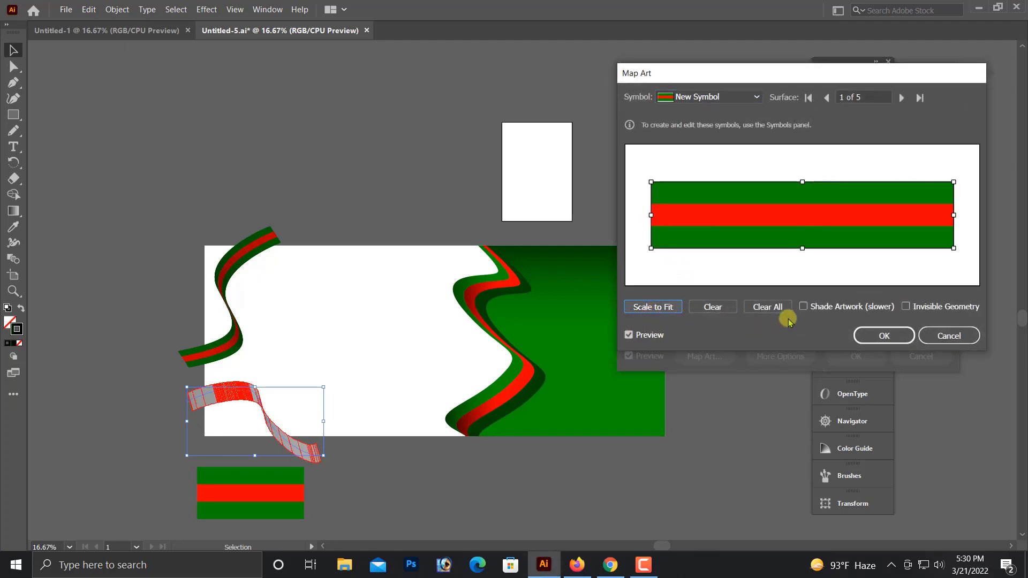
pyautogui.click(884, 336)
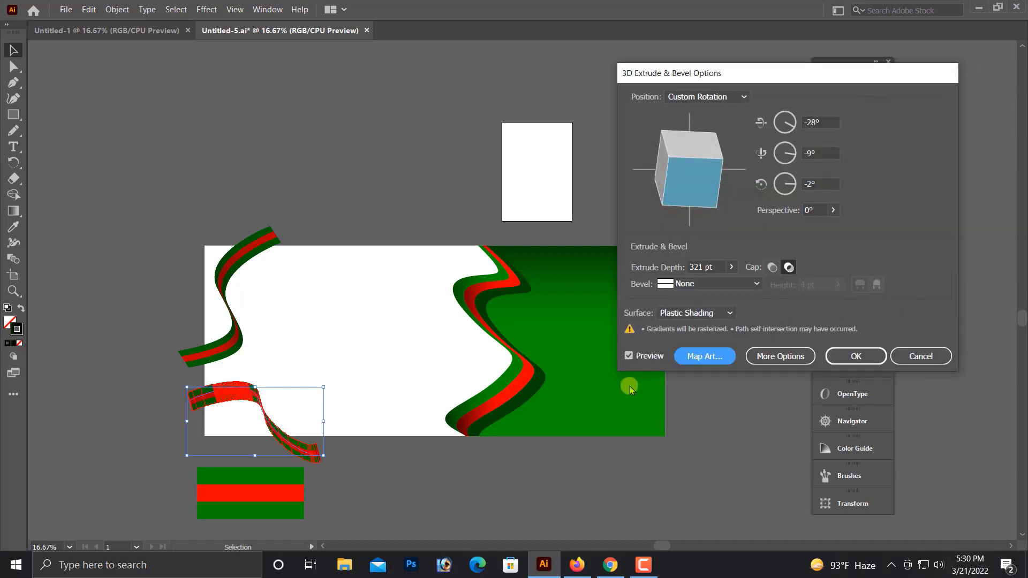
pyautogui.click(856, 356)
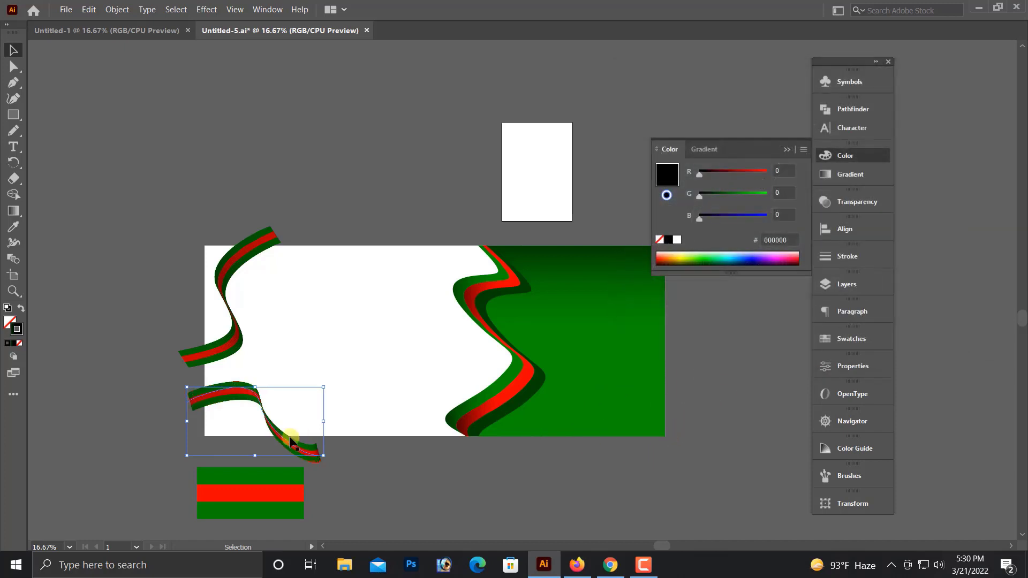
# Rotate the lower-left ribbon slightly counterclockwise across the white rectangle's corner.
pyautogui.click(347, 455)
pyautogui.hotkey('ctrl', 'space')
pyautogui.click(398, 465)
pyautogui.moveTo(509, 371); pyautogui.dragTo(498, 391)
pyautogui.hotkey('ctrl', '-')
pyautogui.hotkey('ctrl', '-')
pyautogui.hotkey('ctrl', '-')
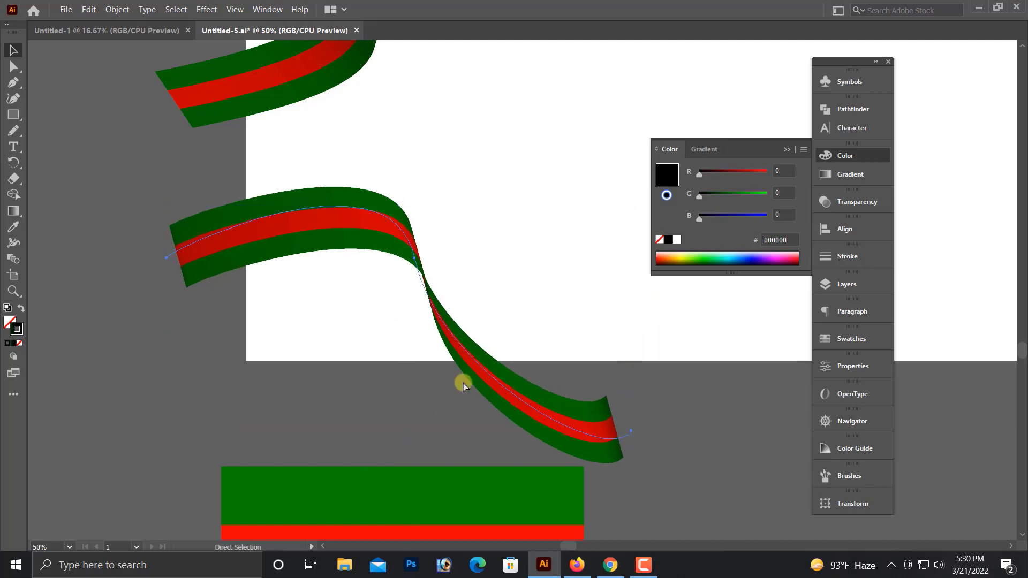
pyautogui.press('v')
pyautogui.moveTo(672, 381); pyautogui.dragTo(530, 408)
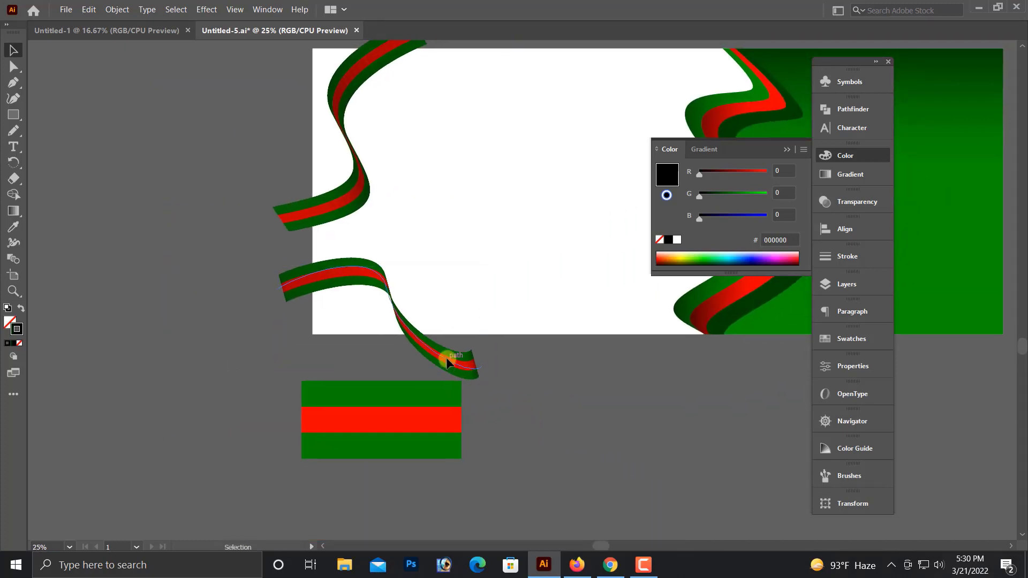
pyautogui.moveTo(273, 265); pyautogui.dragTo(263, 300)
pyautogui.moveTo(464, 351)
pyautogui.mouseDown()
pyautogui.moveTo(459, 401)
pyautogui.moveTo(459, 340)
pyautogui.moveTo(447, 343)
pyautogui.moveTo(461, 355)
pyautogui.mouseUp()
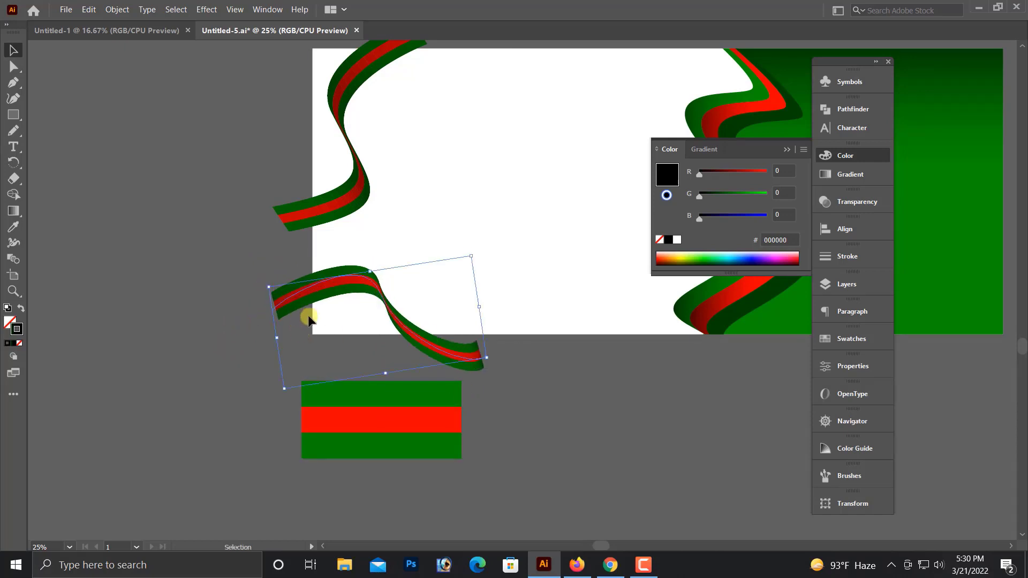
# Try to reflect the lower-left ribbon across the vertical axis.
pyautogui.press('o')
pyautogui.press('Return')
pyautogui.click(451, 344)
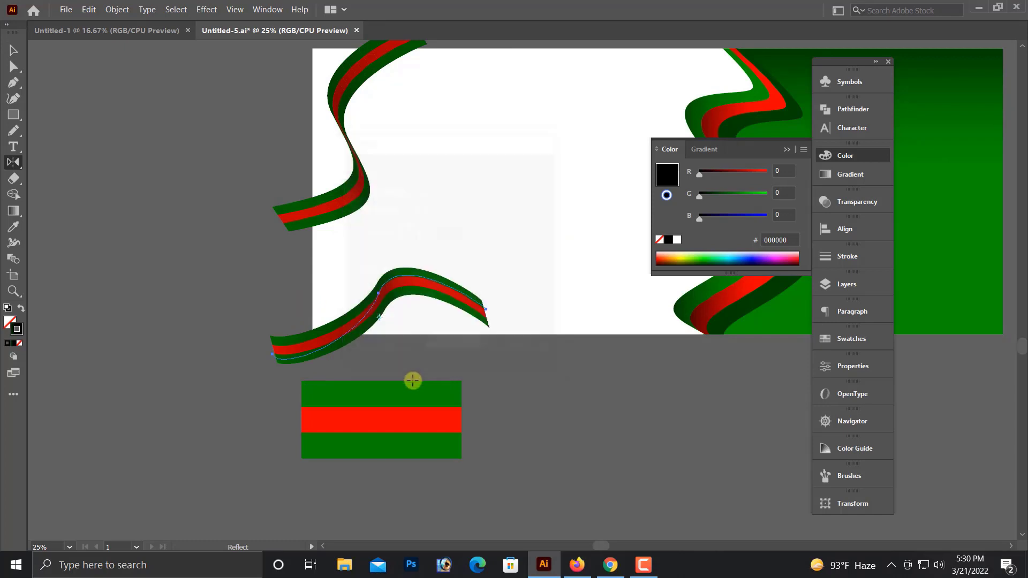
pyautogui.moveTo(404, 382); pyautogui.dragTo(400, 375)
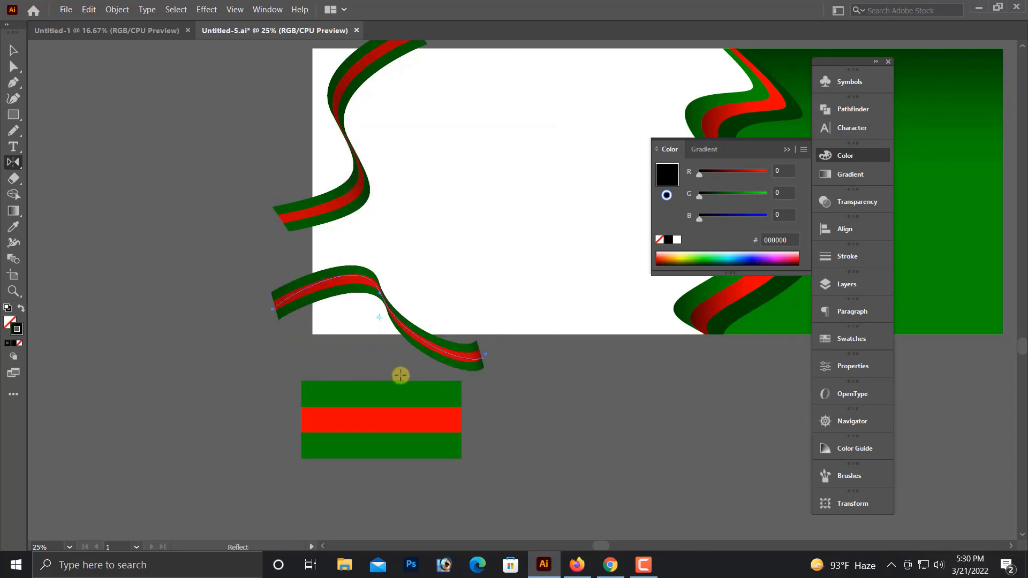
pyautogui.click(13, 51)
pyautogui.click(172, 232)
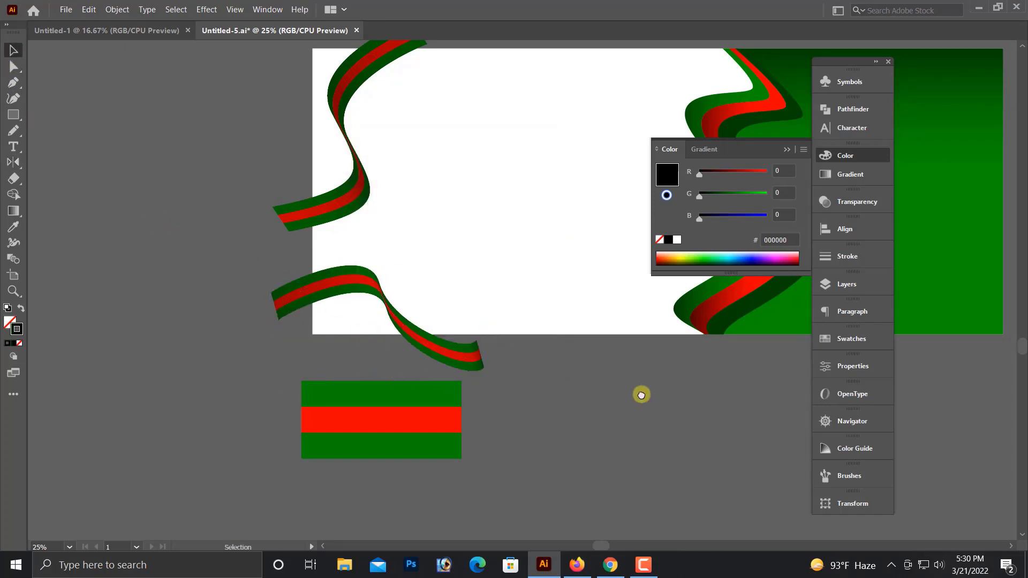
# Place a copy of the lower-left ribbon across the lower edge of the green area, near its right corner.
pyautogui.hotkey('alt', 'space')
pyautogui.moveTo(724, 400); pyautogui.dragTo(489, 477)
pyautogui.moveTo(238, 428); pyautogui.dragTo(704, 440)
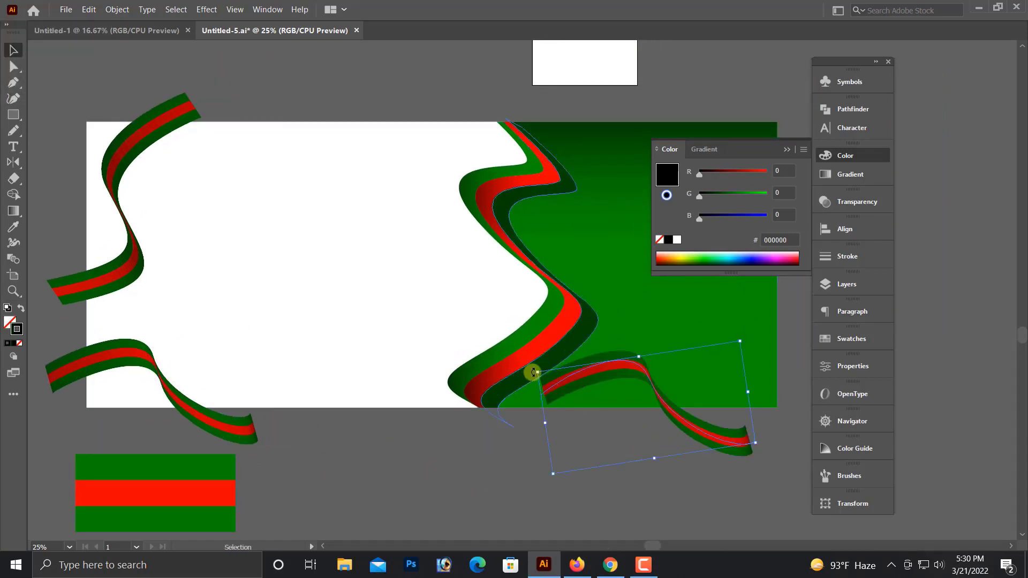
# Rotate the copied ribbon counterclockwise and widen it slightly so that it spans the green area's lower-right corner.
pyautogui.moveTo(533, 373); pyautogui.dragTo(754, 438)
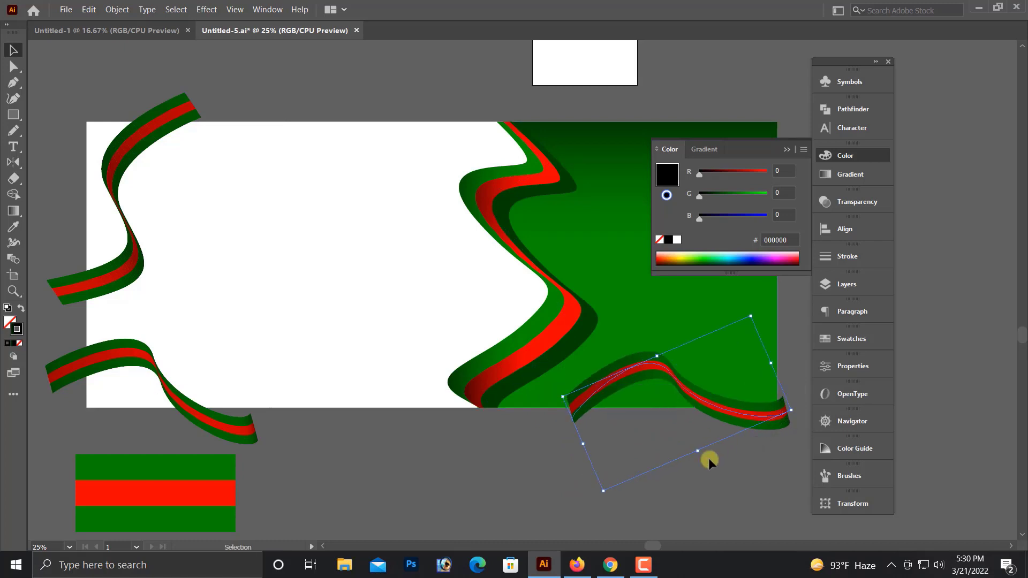
pyautogui.click(698, 470)
pyautogui.click(573, 425)
pyautogui.moveTo(583, 445); pyautogui.dragTo(566, 451)
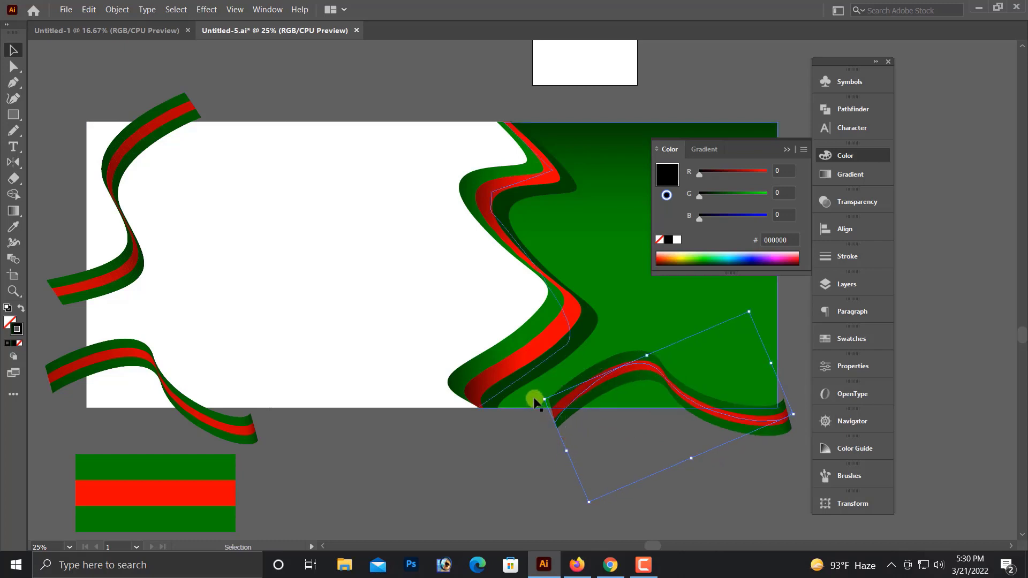
# Try to rotate the lower-right ribbon a little further counterclockwise.
pyautogui.moveTo(540, 396); pyautogui.dragTo(645, 426)
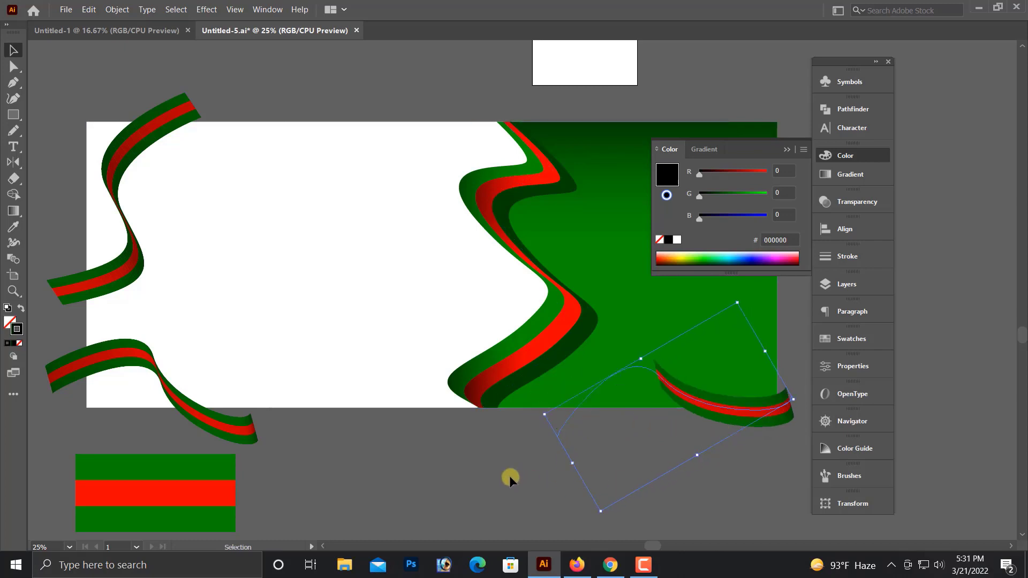
pyautogui.scroll(-2, 665, 427)
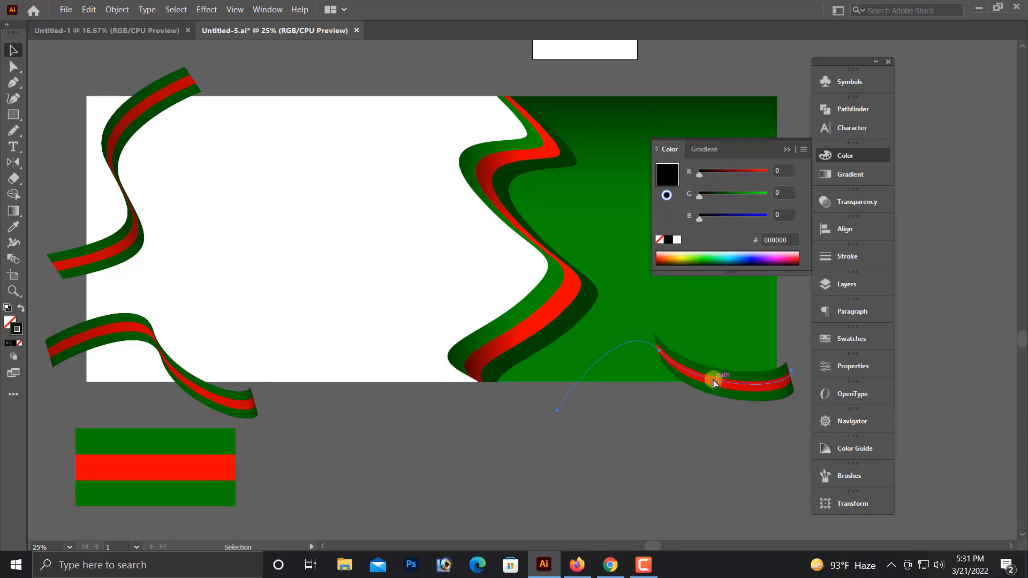
pyautogui.hotkey('ctrl', '-')
pyautogui.hotkey('ctrl', 'z')
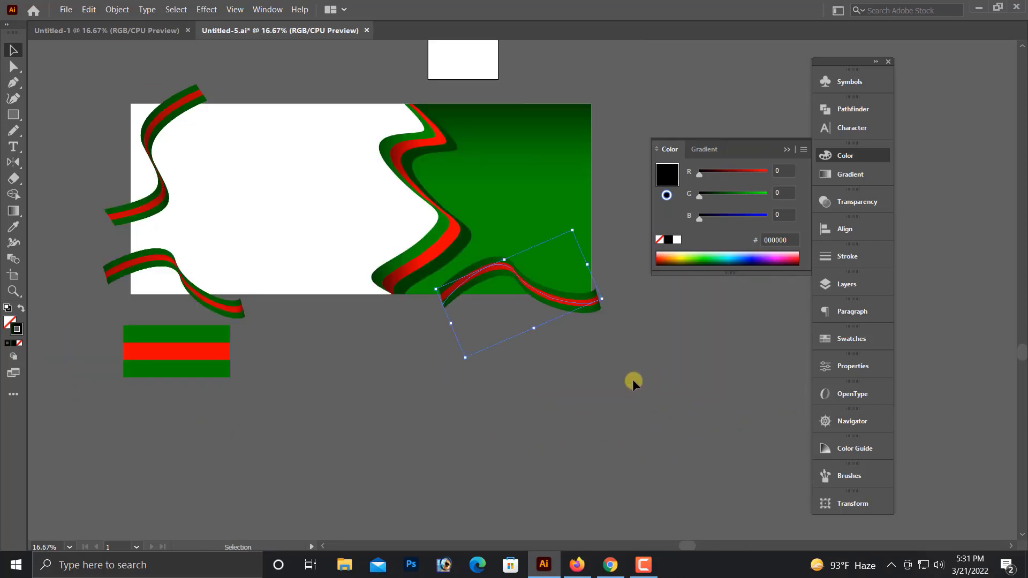
# Expand the appearance of the lower-right 3D ribbon into editable artwork.
pyautogui.click(633, 372)
pyautogui.moveTo(391, 231); pyautogui.dragTo(801, 343)
pyautogui.hotkey('alt', 'space')
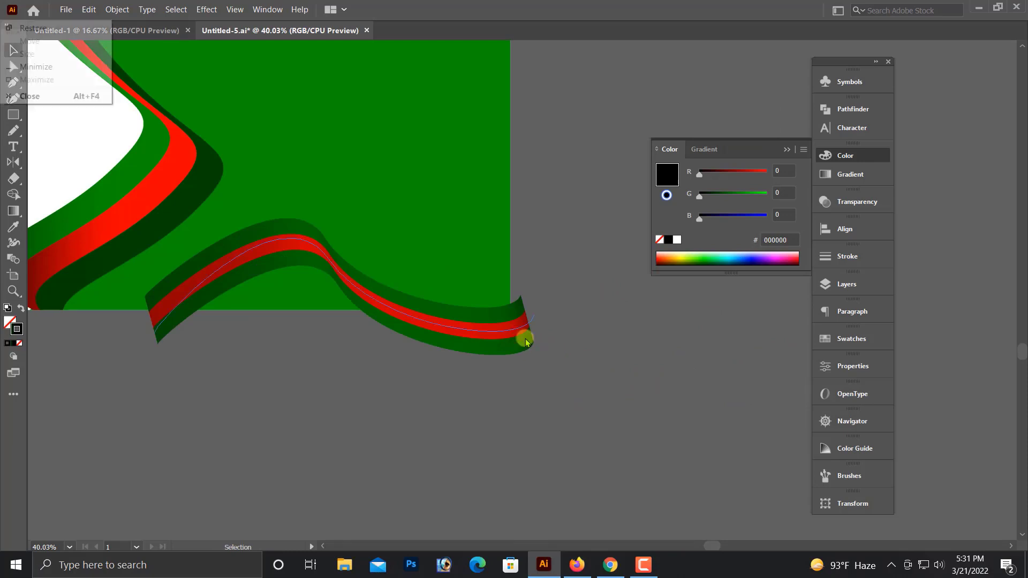
pyautogui.moveTo(514, 332); pyautogui.dragTo(667, 384)
pyautogui.click(642, 385)
pyautogui.click(117, 9)
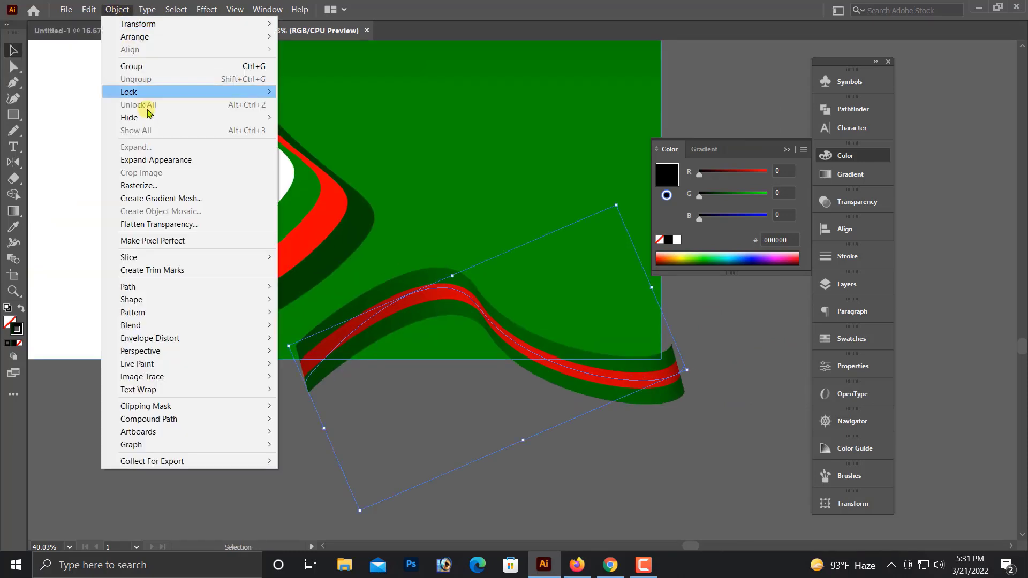
pyautogui.click(153, 161)
# Shift the expanded ribbon slightly right and down, rotate it slightly counterclockwise and deselect it.
pyautogui.moveTo(528, 335); pyautogui.dragTo(615, 401)
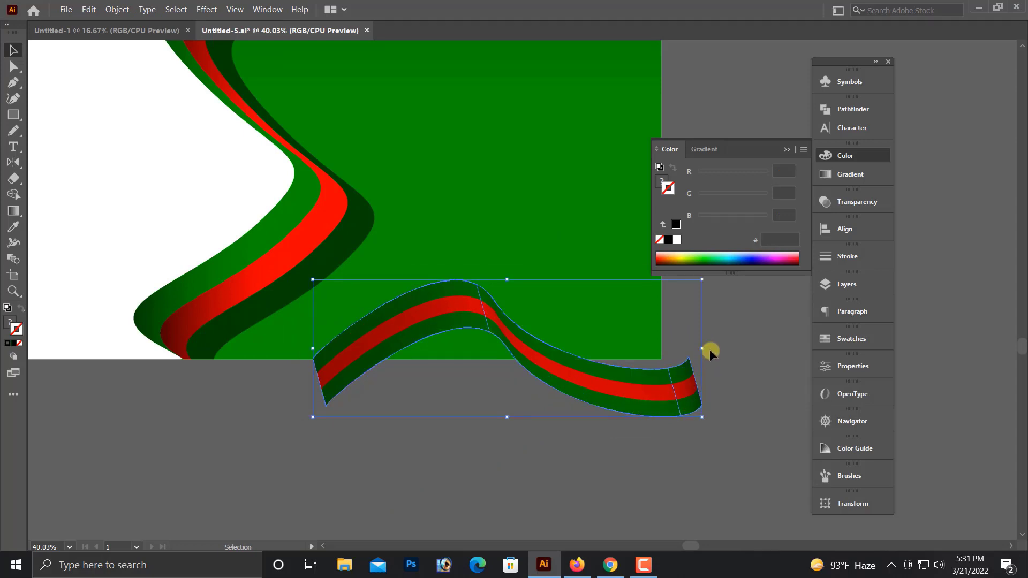
pyautogui.moveTo(703, 420); pyautogui.dragTo(661, 378)
pyautogui.click(619, 432)
pyautogui.scroll(-3, 619, 432)
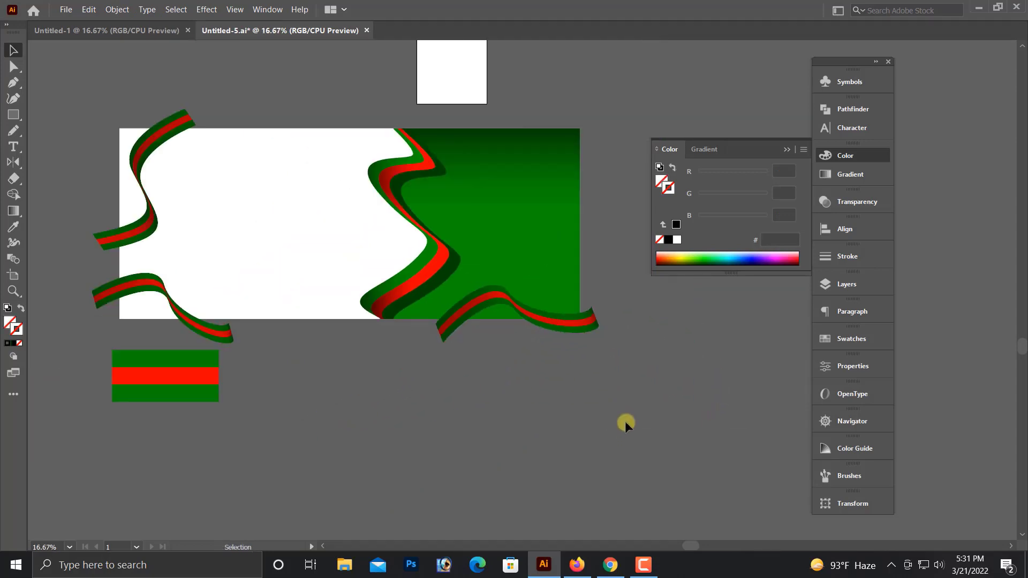
# Group the three small ribbons at the upper-left, lower-left and lower-right corners.
pyautogui.moveTo(519, 427); pyautogui.dragTo(522, 428)
pyautogui.click(311, 316)
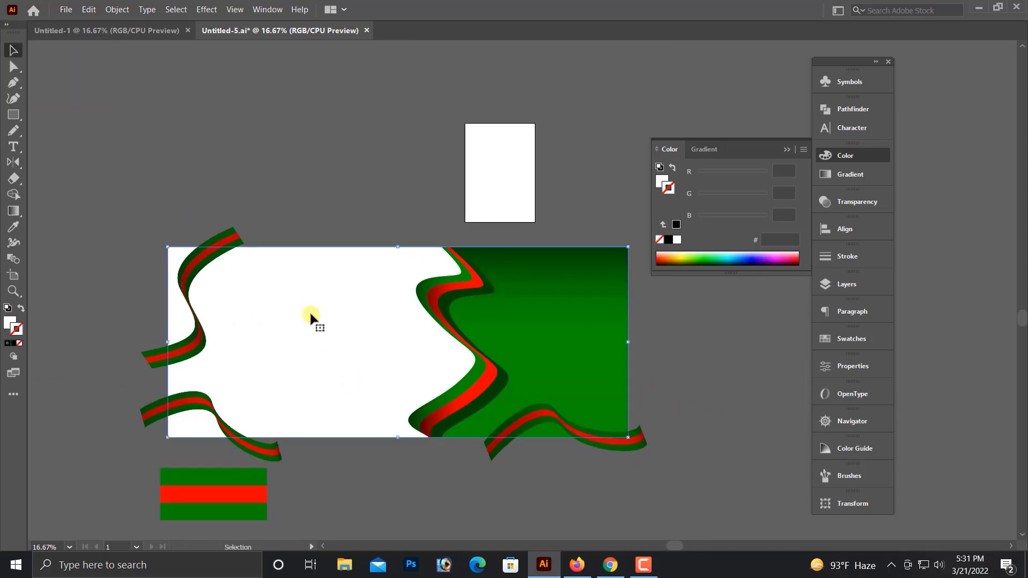
pyautogui.click(211, 194)
pyautogui.click(220, 247)
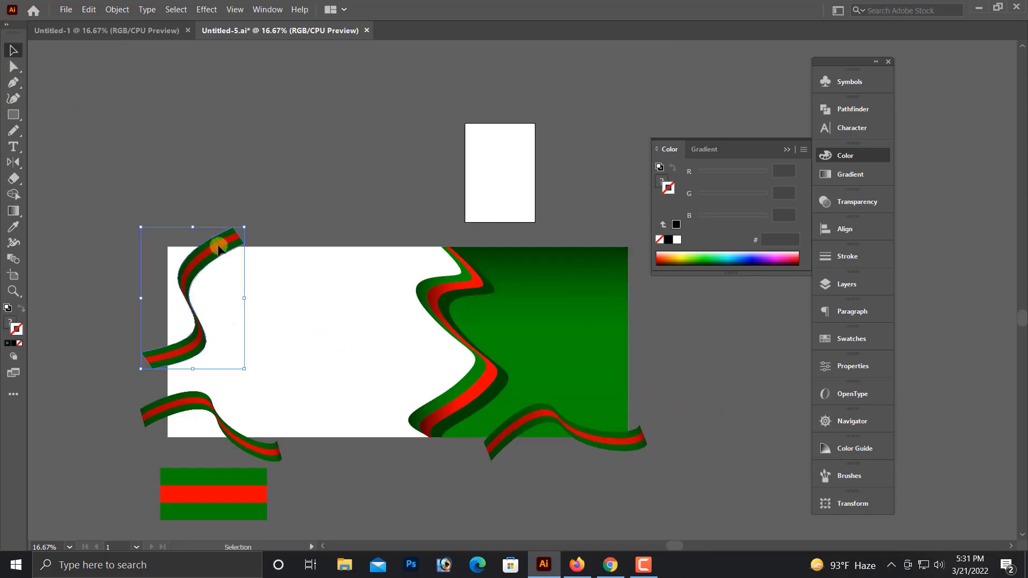
pyautogui.keyDown('shift'); pyautogui.click(239, 428); pyautogui.keyUp('shift')
pyautogui.keyDown('shift'); pyautogui.click(515, 429); pyautogui.keyUp('shift')
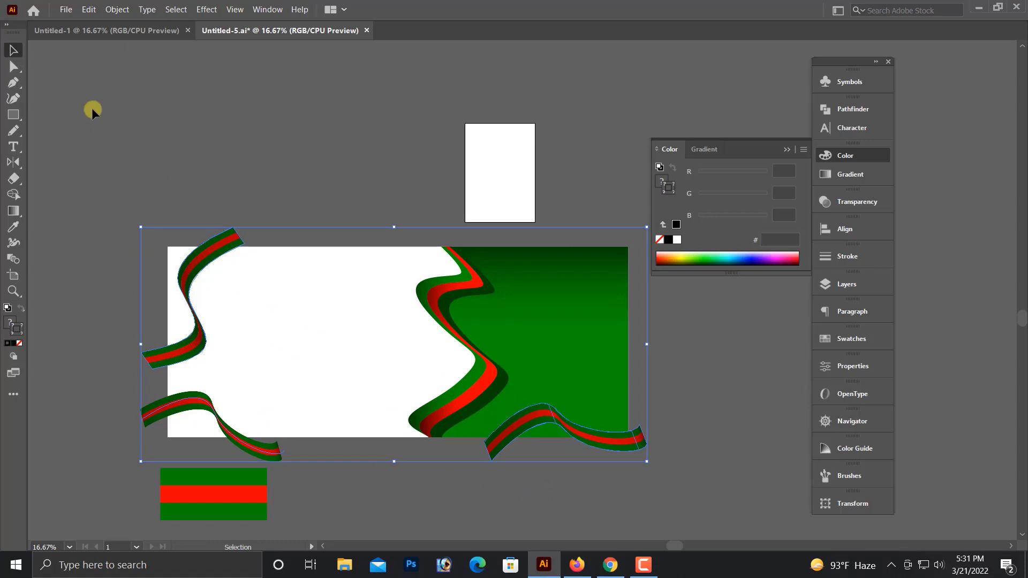
pyautogui.rightClick(294, 168)
pyautogui.click(342, 262)
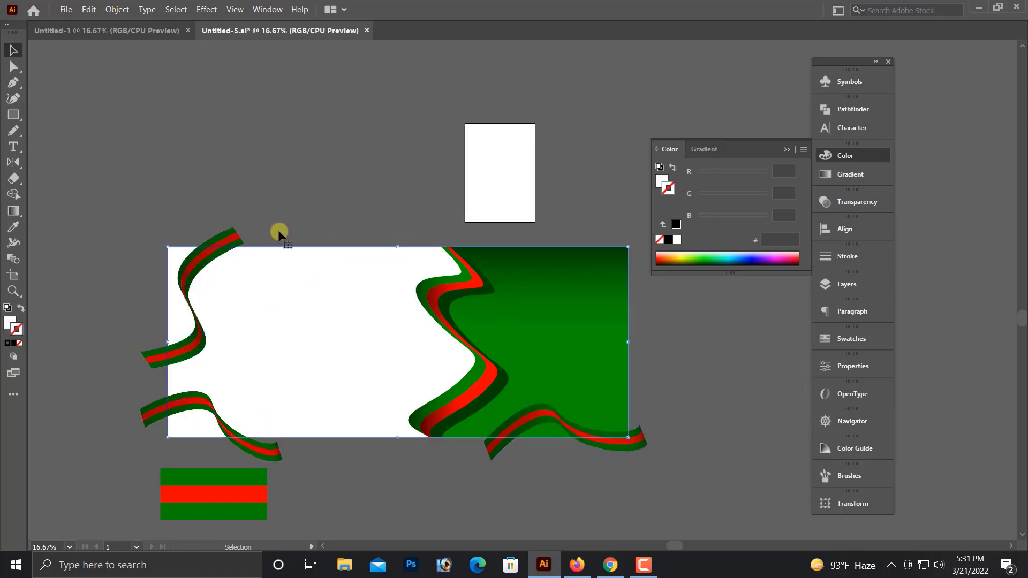
# Duplicate the white background rectangle in place, in front of all artwork, and select the copy together with the ribbon group.
pyautogui.click(89, 10)
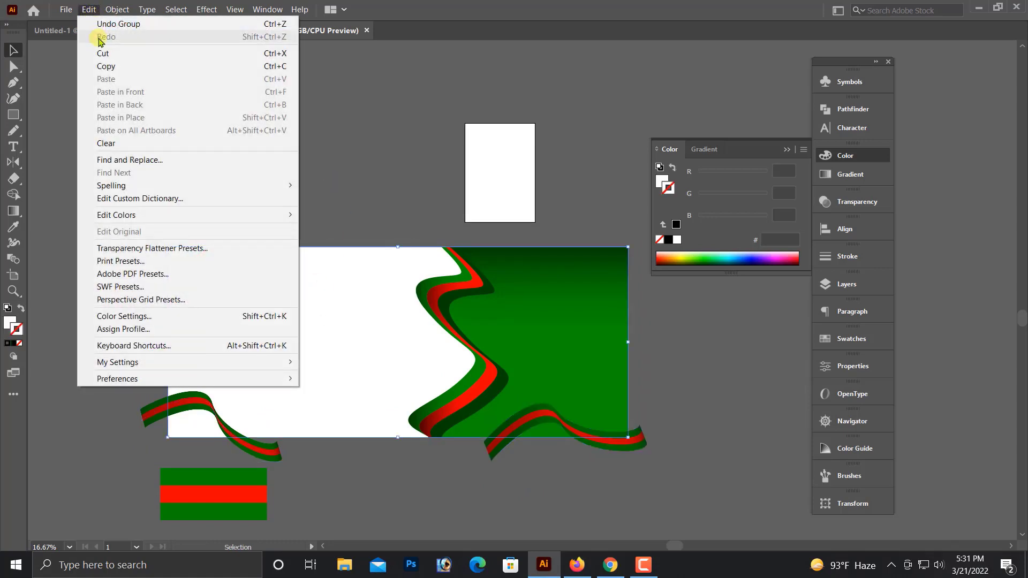
pyautogui.click(106, 66)
pyautogui.click(89, 10)
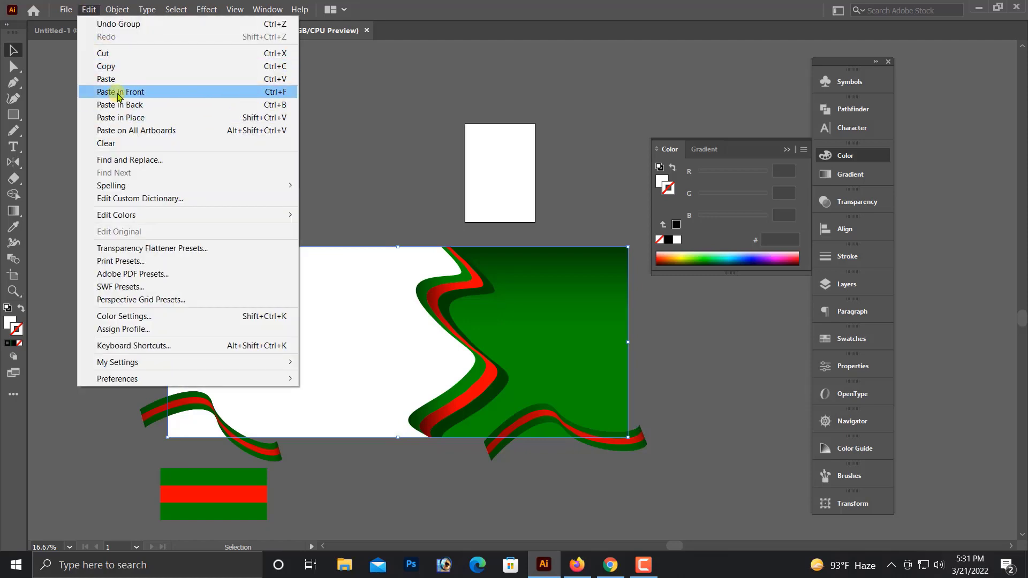
pyautogui.click(120, 92)
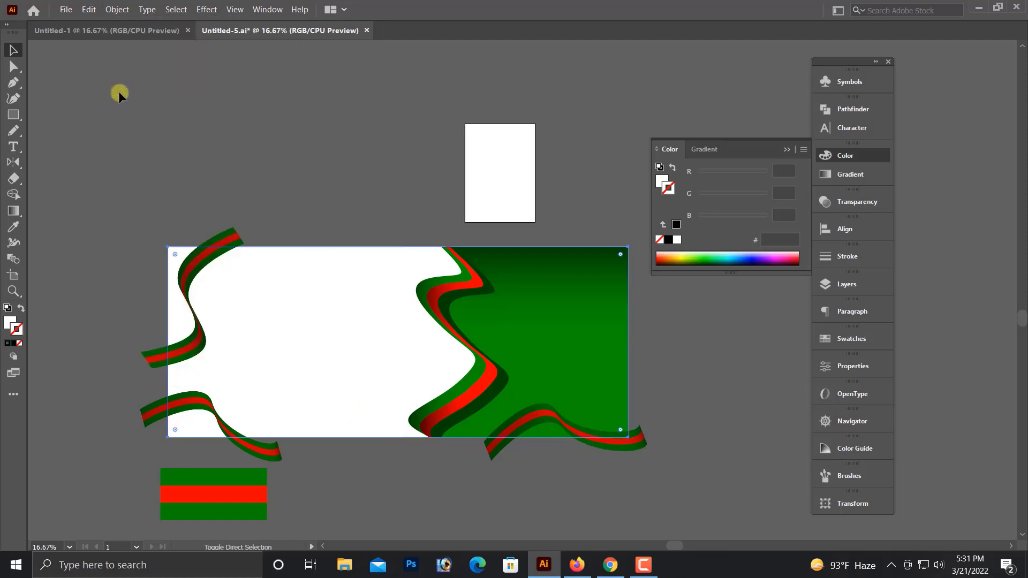
pyautogui.keyDown('shift'); pyautogui.click(229, 234); pyautogui.keyUp('shift')
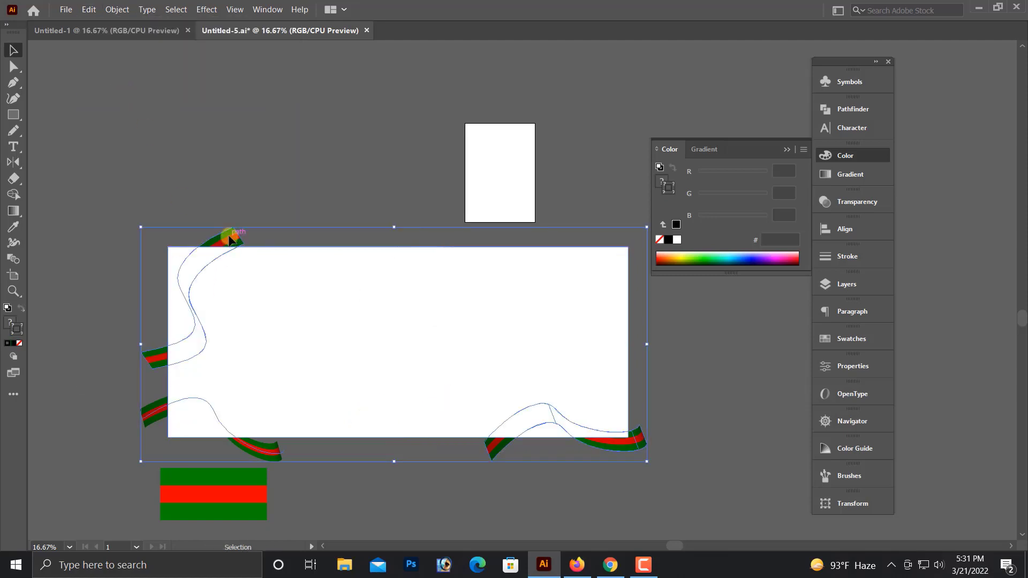
# Make a clipping mask that trims the three corner ribbons to the duplicated rectangle.
pyautogui.rightClick(229, 235)
pyautogui.click(294, 336)
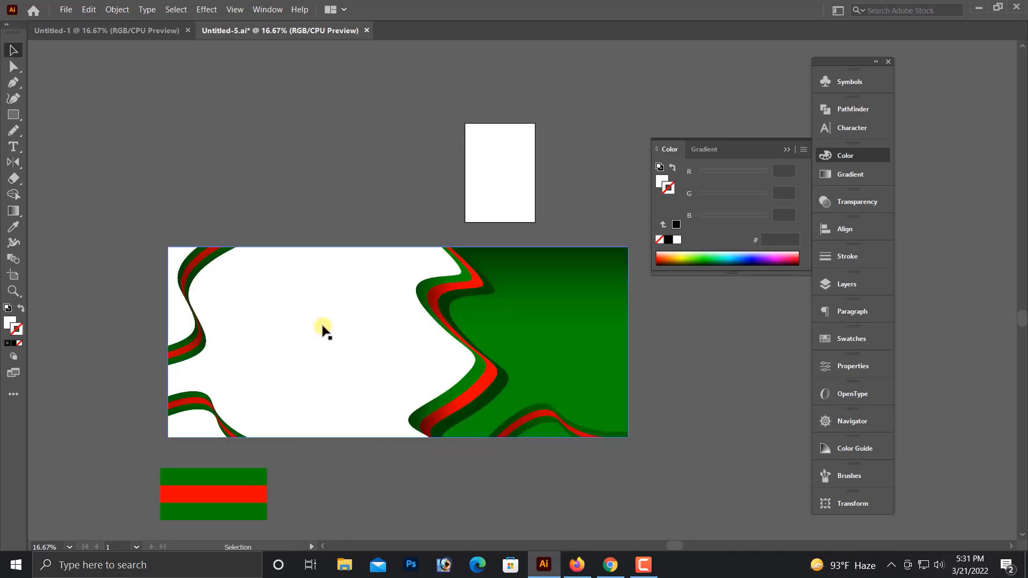
# Fill the white background rectangle with a linear gradient and recolour its black stop to white (FFFFFF).
pyautogui.moveTo(344, 325)
pyautogui.mouseDown()
pyautogui.moveTo(345, 366)
pyautogui.moveTo(347, 337)
pyautogui.mouseUp()
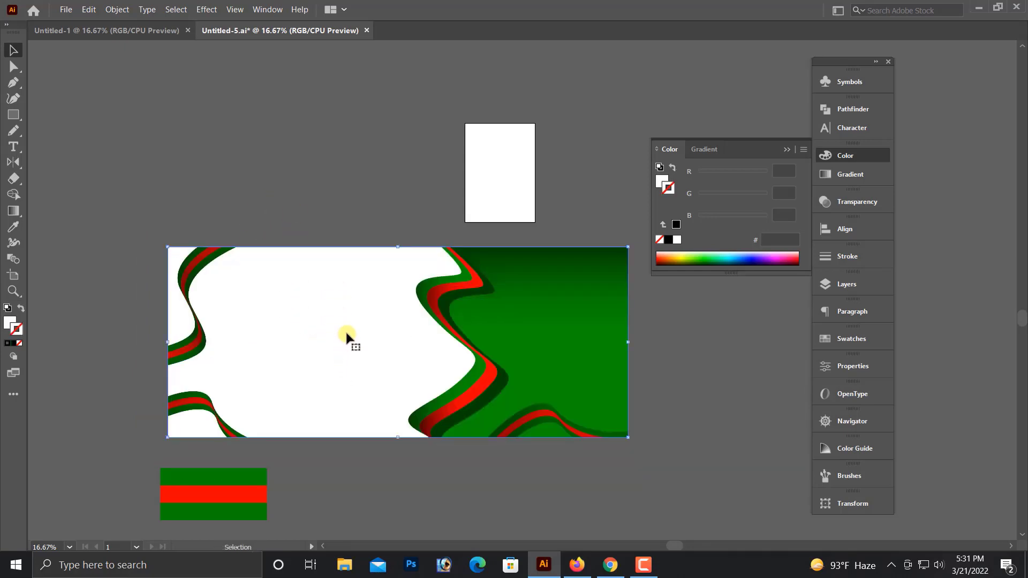
pyautogui.click(856, 176)
pyautogui.click(738, 250)
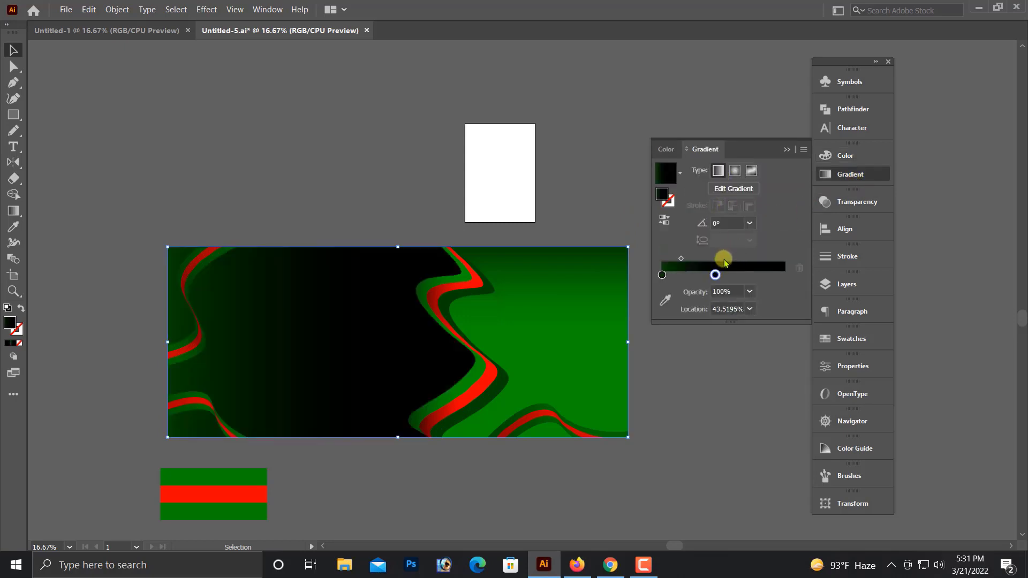
pyautogui.scroll(-2, 388, 338)
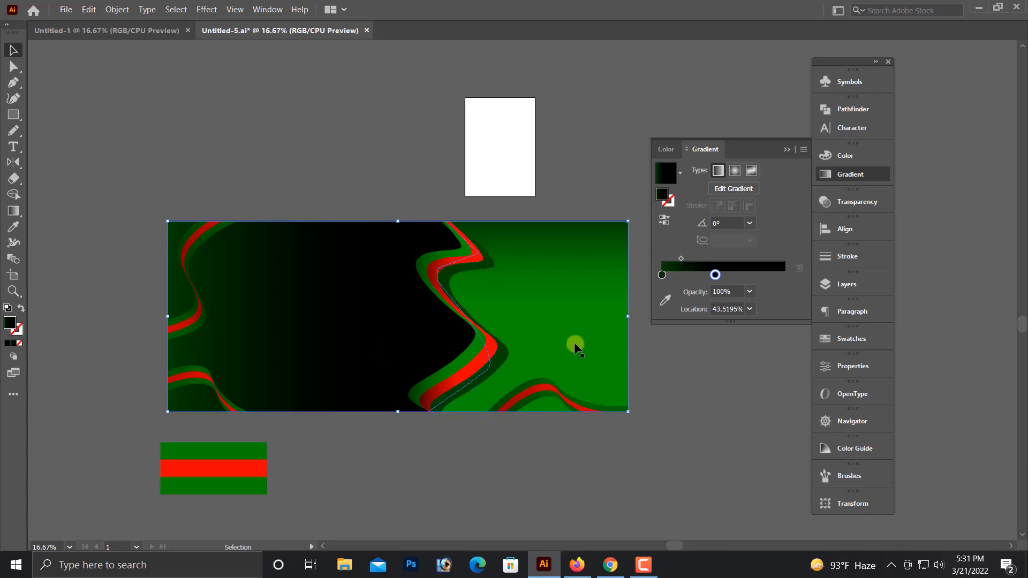
pyautogui.click(715, 275)
pyautogui.click(844, 156)
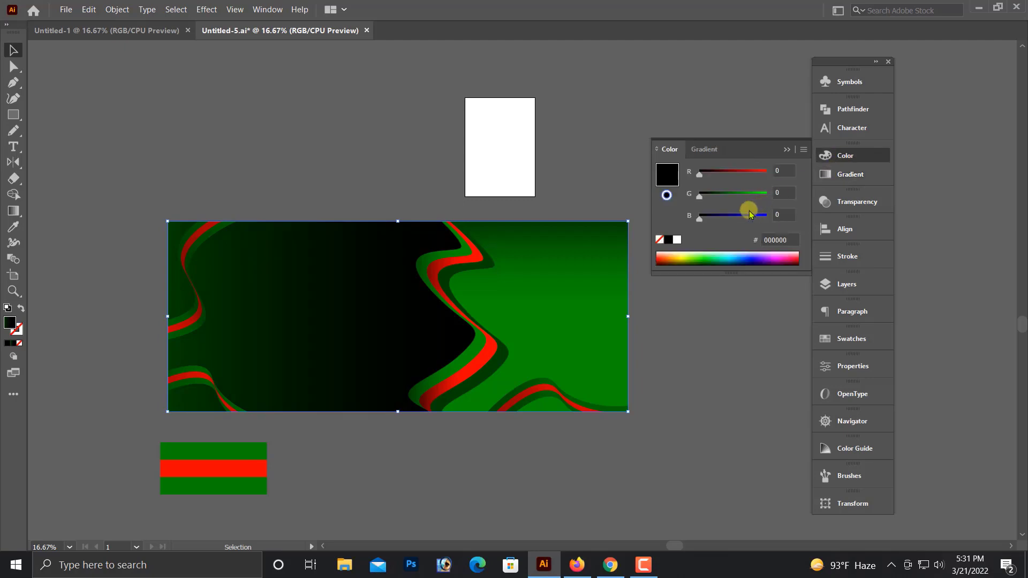
pyautogui.click(677, 240)
pyautogui.scroll(-1, 493, 383)
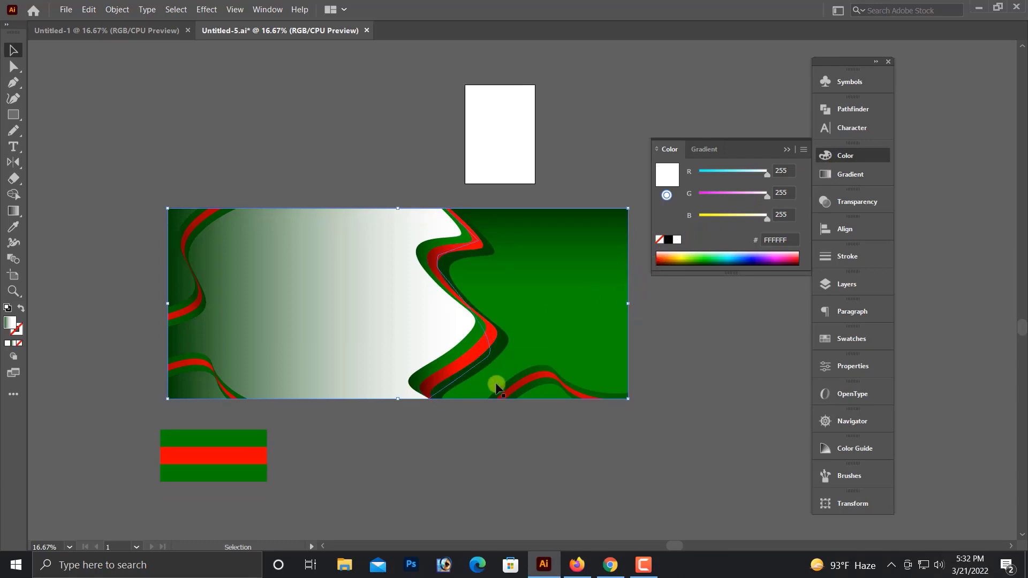
pyautogui.scroll(2, 472, 430)
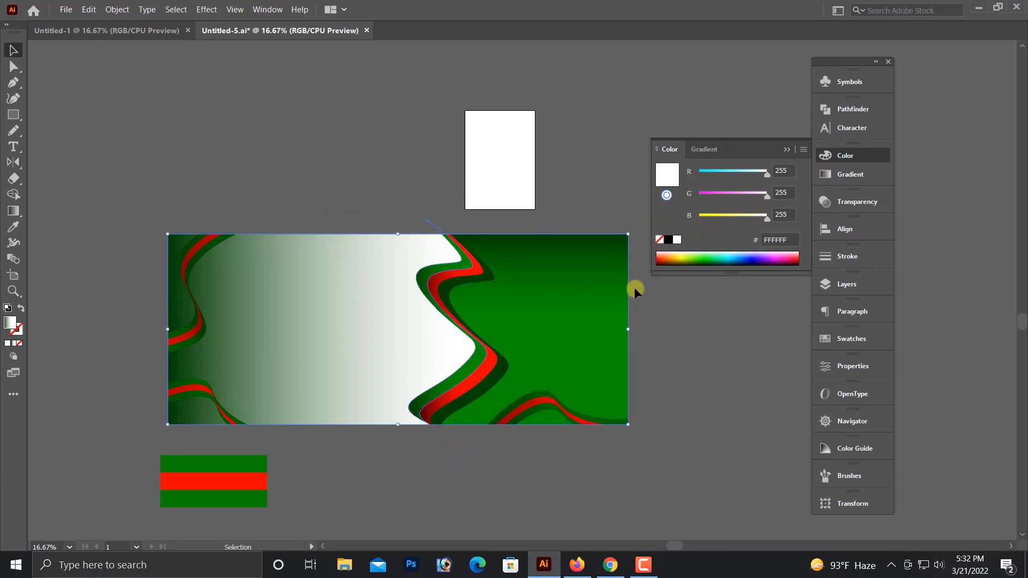
# Copy the dark green stop to the gradient's far end, place the white stop near 40% and the second midpoint at about 72%.
pyautogui.click(865, 175)
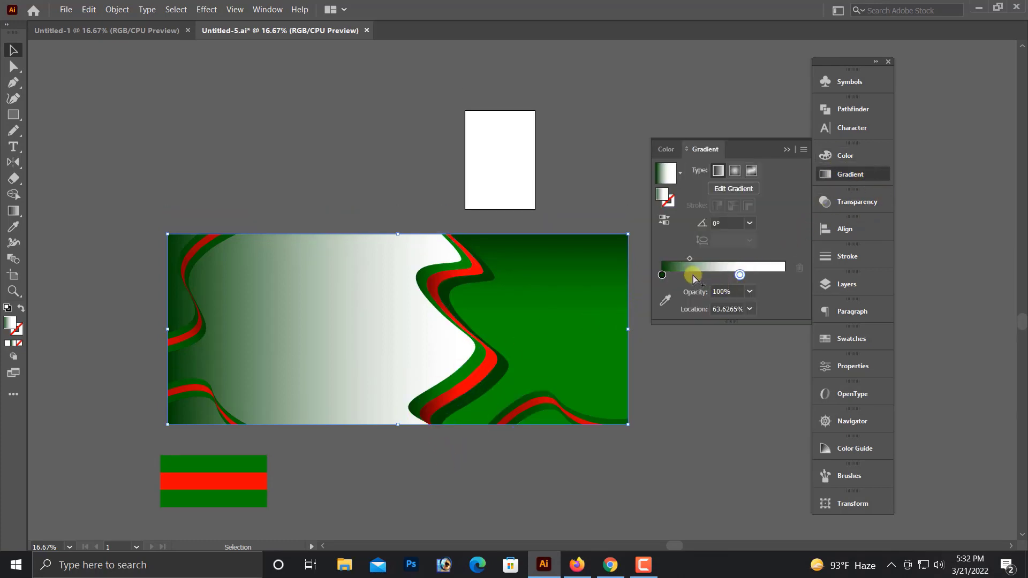
pyautogui.moveTo(664, 275); pyautogui.dragTo(769, 274)
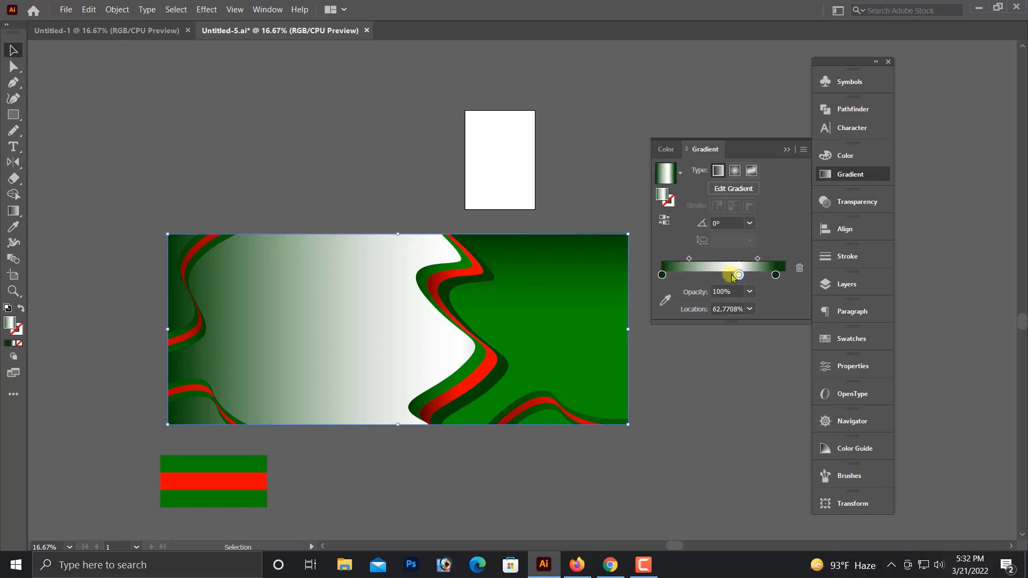
pyautogui.moveTo(732, 277)
pyautogui.mouseDown()
pyautogui.moveTo(720, 278)
pyautogui.moveTo(732, 279)
pyautogui.mouseUp()
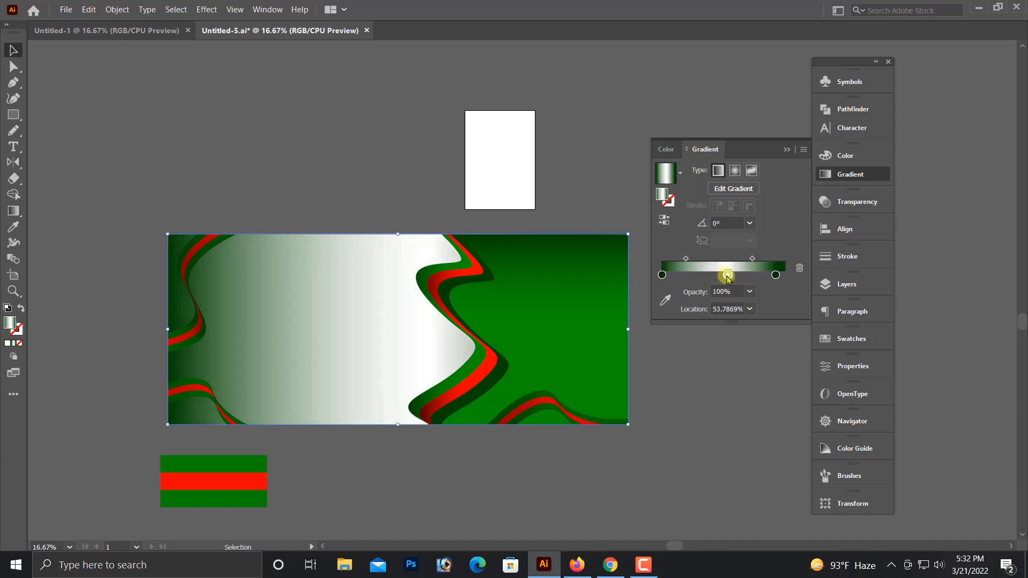
pyautogui.moveTo(752, 260); pyautogui.dragTo(721, 276)
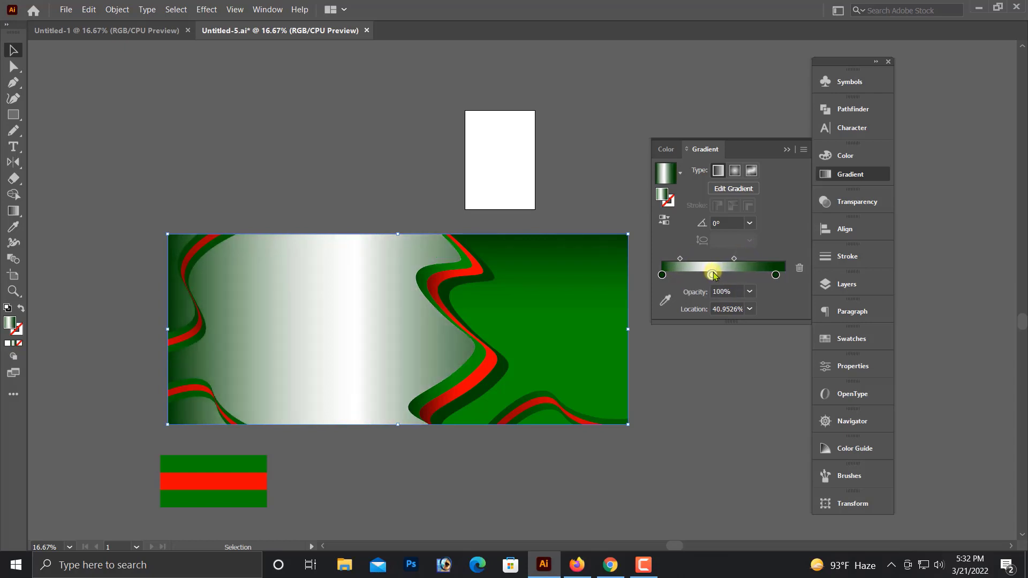
pyautogui.moveTo(731, 261); pyautogui.dragTo(756, 260)
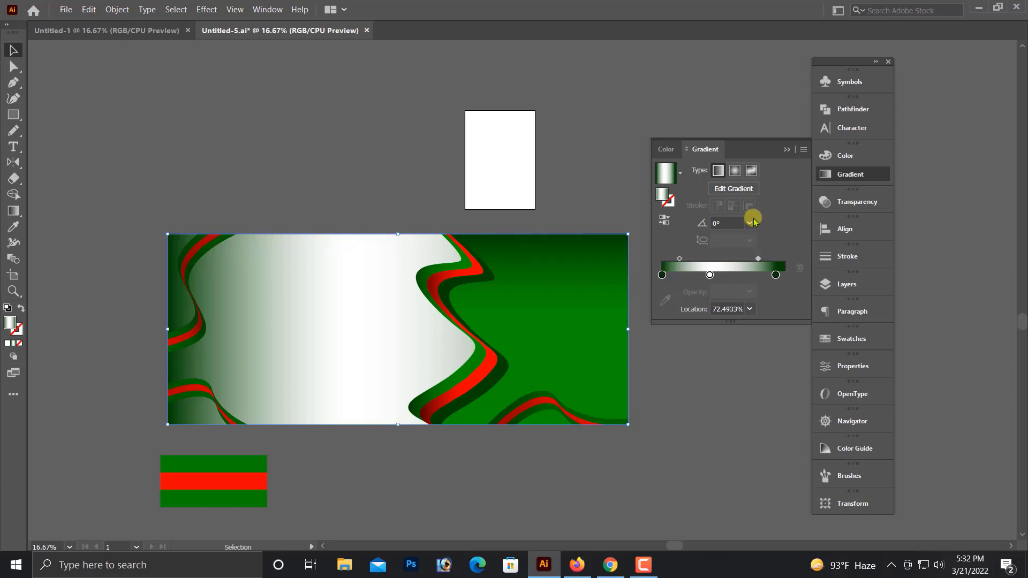
pyautogui.click(786, 150)
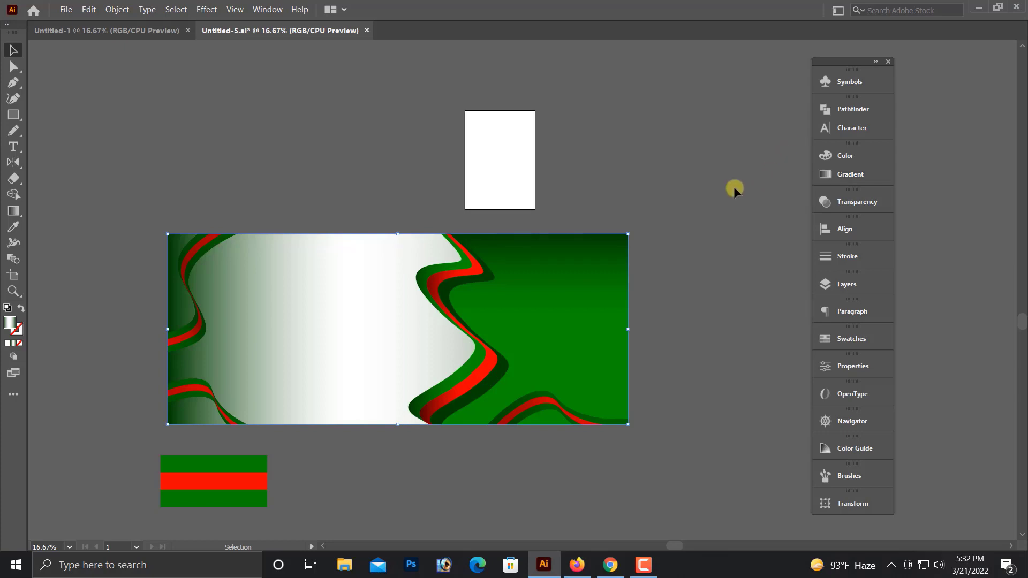
pyautogui.click(735, 198)
pyautogui.scroll(-2, 737, 221)
pyautogui.moveTo(163, 183); pyautogui.dragTo(707, 415)
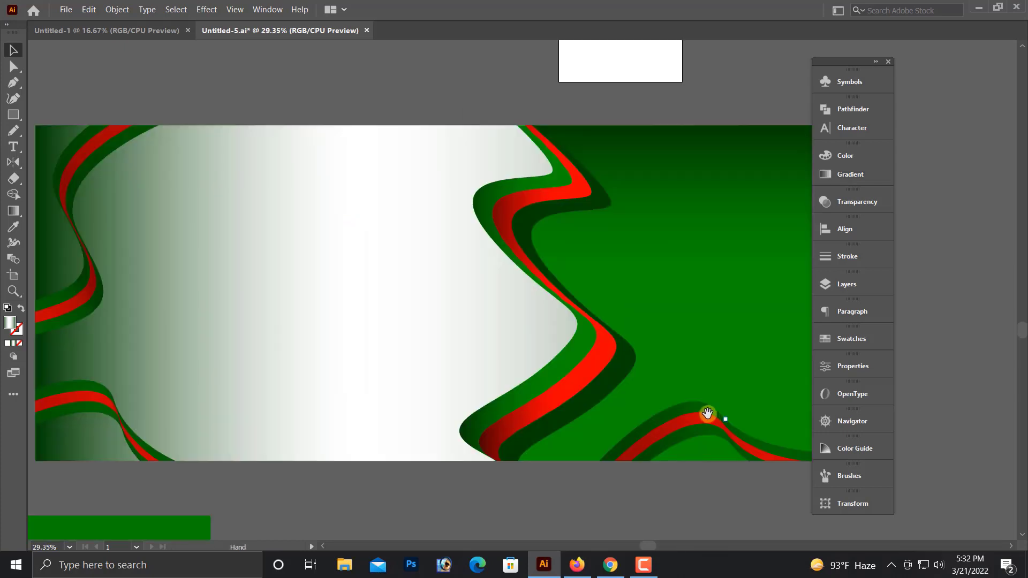
pyautogui.hotkey('ctrl', '-')
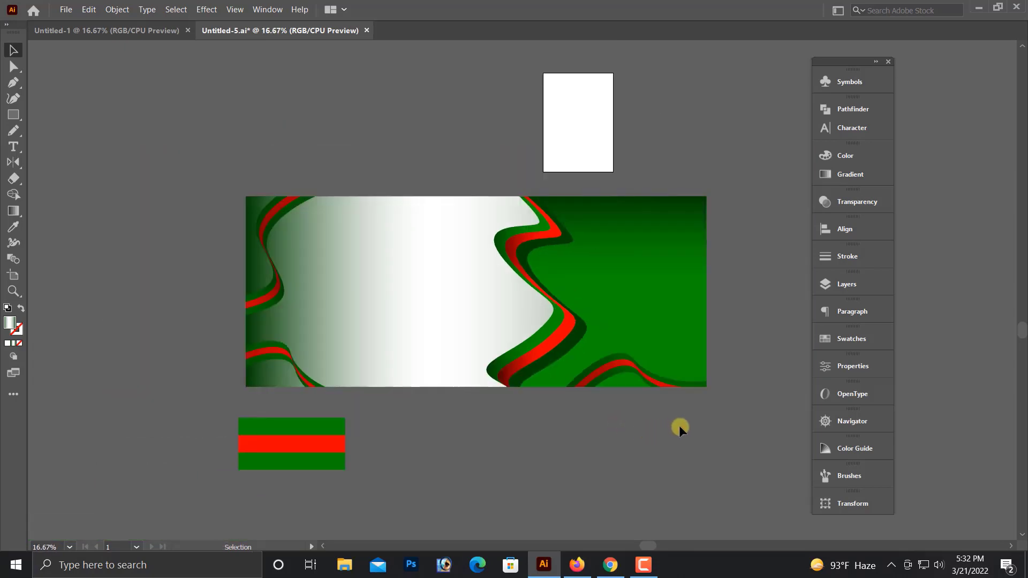
pyautogui.hscroll(3, 597, 429)
pyautogui.scroll(1, 546, 409)
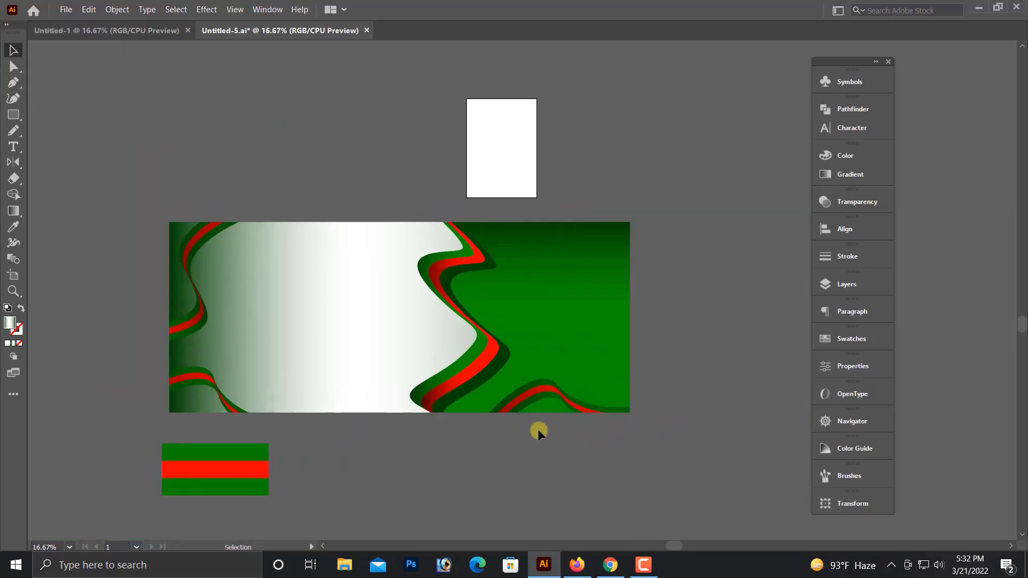
pyautogui.scroll(1, 529, 458)
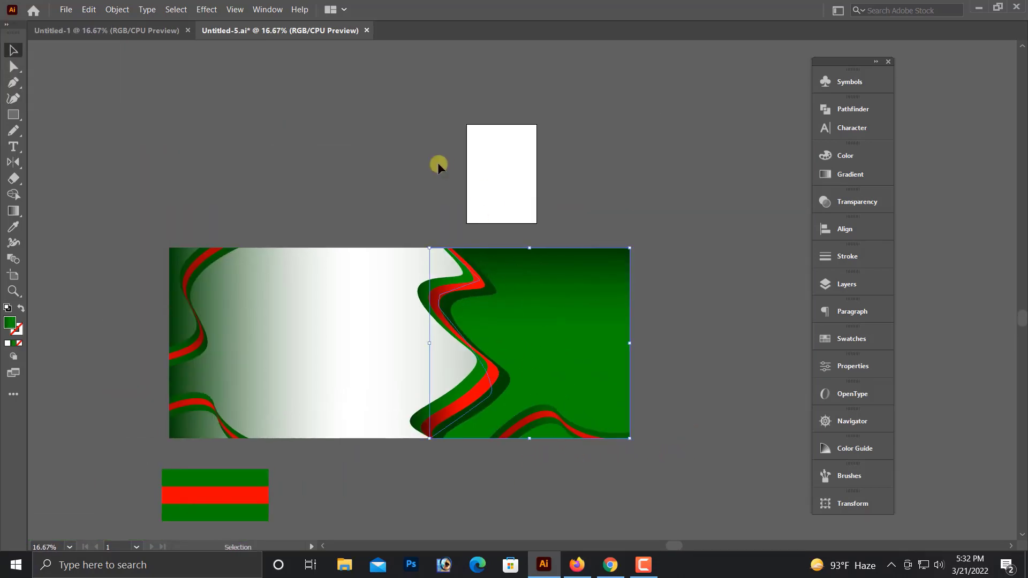
# Take the Bengali 26 March lettering out of the stored artwork above the banner and move it onto the white area.
pyautogui.hotkey('ctrl', '-')
pyautogui.scroll(2, 354, 169)
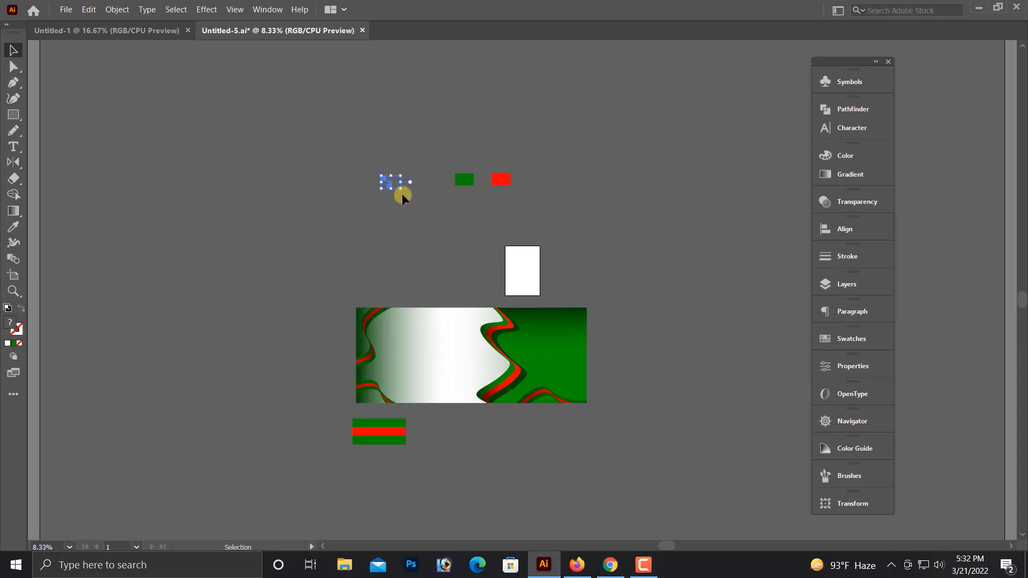
pyautogui.moveTo(401, 189); pyautogui.dragTo(512, 265)
pyautogui.moveTo(447, 234); pyautogui.dragTo(582, 265)
pyautogui.click(477, 262)
pyautogui.moveTo(533, 225); pyautogui.dragTo(448, 352)
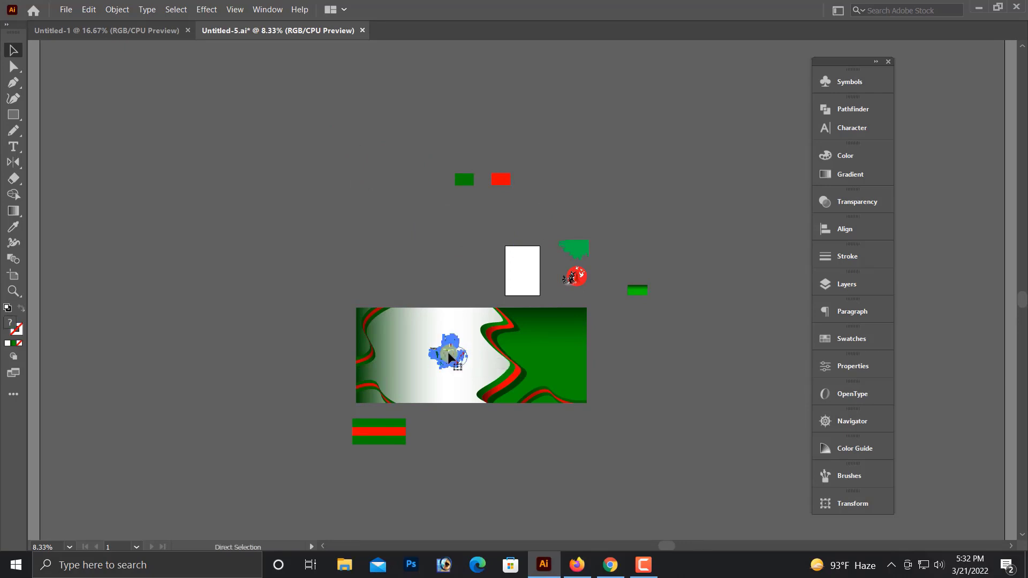
# Enlarge the lettering to about 1246 pt wide by 1121 pt high and centre it in the white area.
pyautogui.hotkey('ctrl', '+')
pyautogui.moveTo(560, 291); pyautogui.dragTo(596, 293)
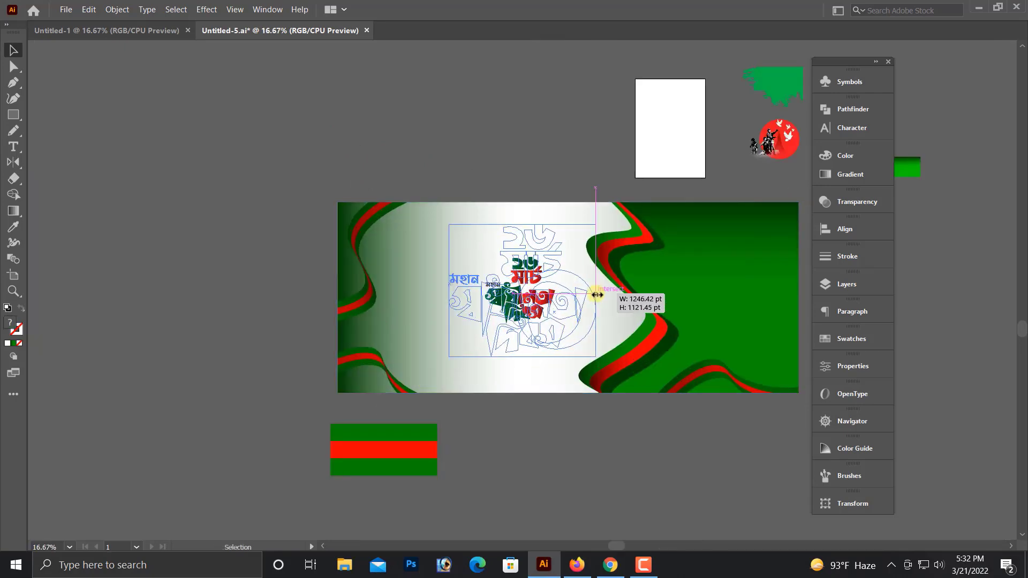
pyautogui.moveTo(535, 298); pyautogui.dragTo(500, 309)
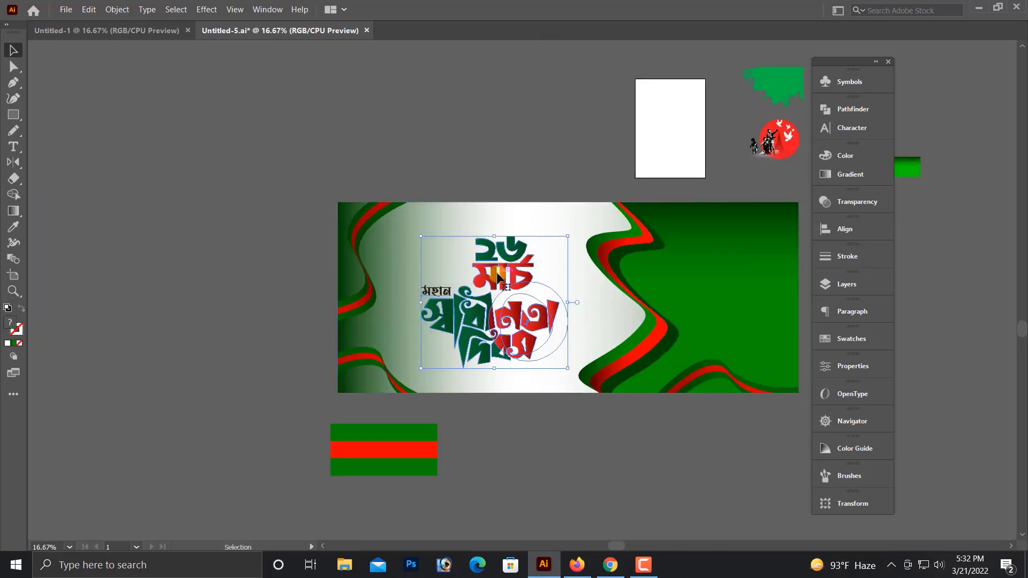
pyautogui.click(467, 406)
# Scale the lettering down slightly within the white area and deselect it.
pyautogui.hotkey('ctrl', '-')
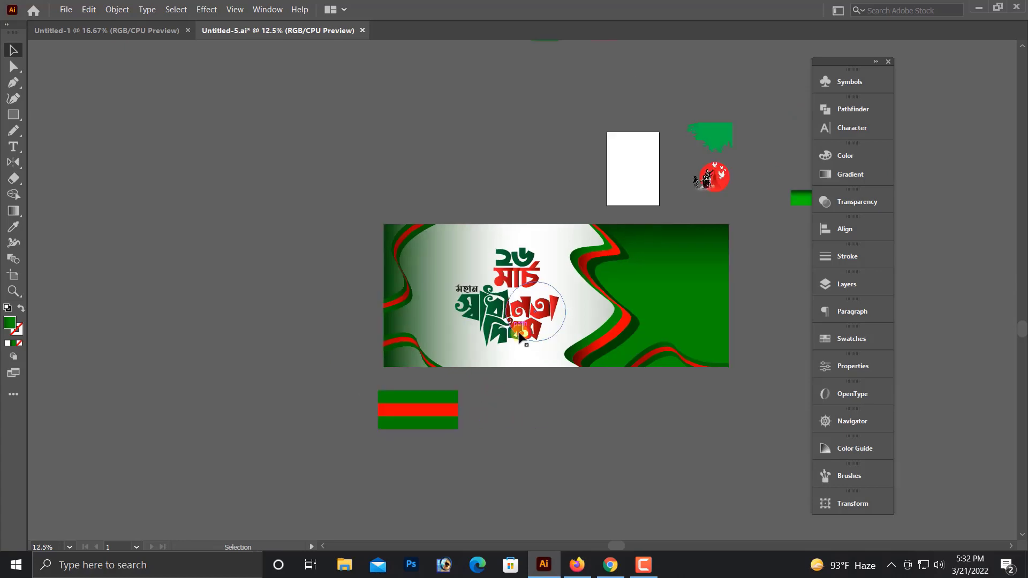
pyautogui.scroll(3, 592, 290)
pyautogui.click(392, 332)
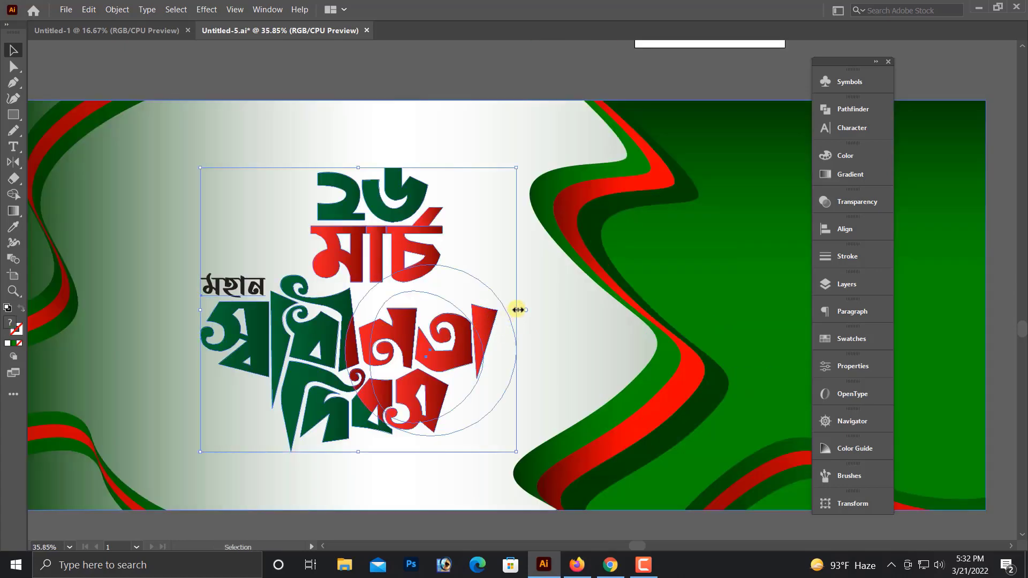
pyautogui.moveTo(519, 310); pyautogui.dragTo(498, 303)
pyautogui.hotkey('ctrl', '-')
pyautogui.hotkey('ctrl', '-')
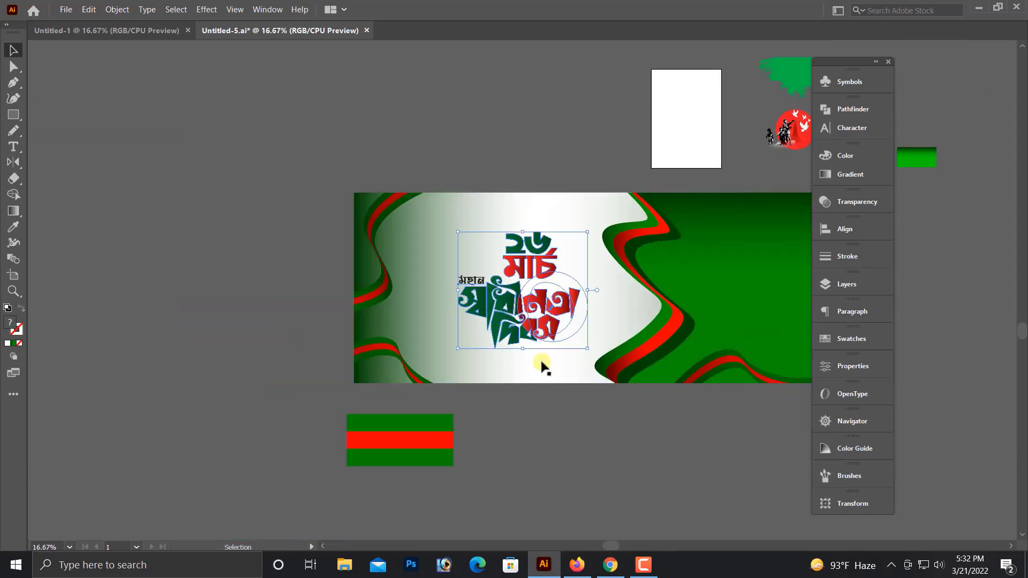
pyautogui.hscroll(7, 376, 420)
pyautogui.click(551, 438)
# Move the green brush-splash shape into the upper-right corner of the green area and enlarge it from that corner.
pyautogui.scroll(1, 551, 428)
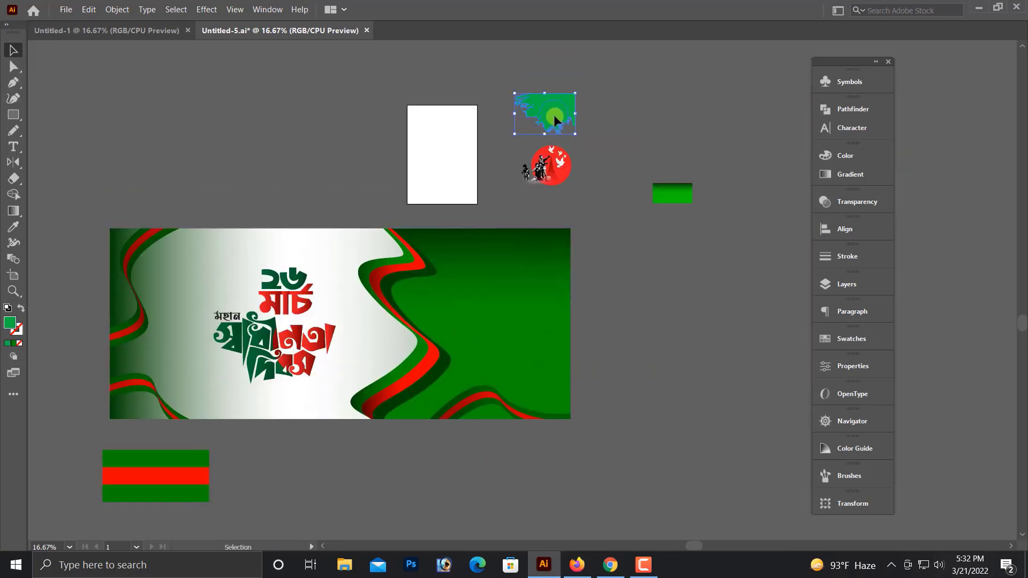
pyautogui.moveTo(554, 116); pyautogui.dragTo(550, 244)
pyautogui.moveTo(444, 205)
pyautogui.mouseDown()
pyautogui.moveTo(626, 286)
pyautogui.moveTo(593, 248)
pyautogui.mouseUp()
pyautogui.scroll(-3, 593, 247)
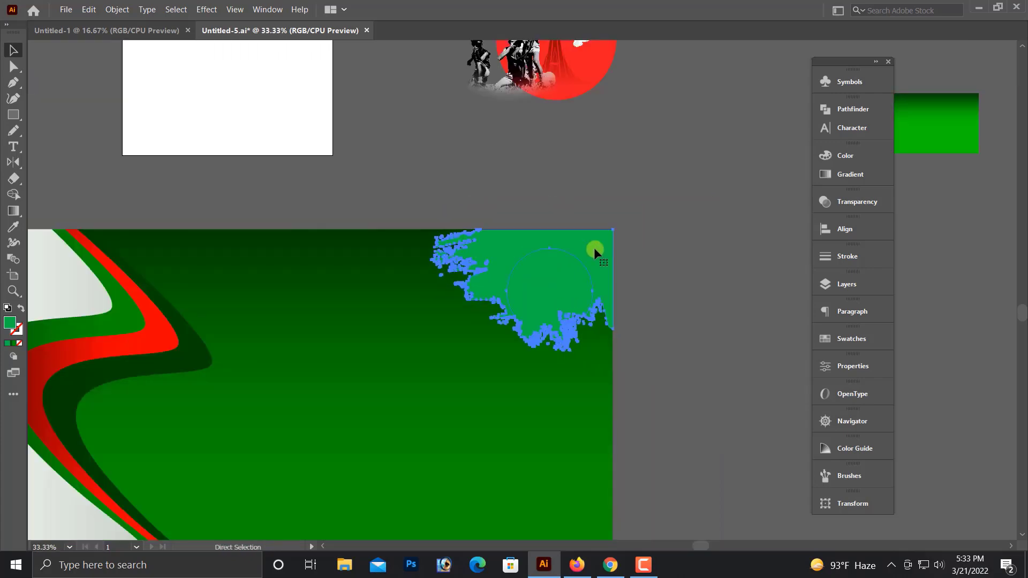
pyautogui.moveTo(464, 331); pyautogui.dragTo(331, 418)
pyautogui.scroll(-1, 568, 336)
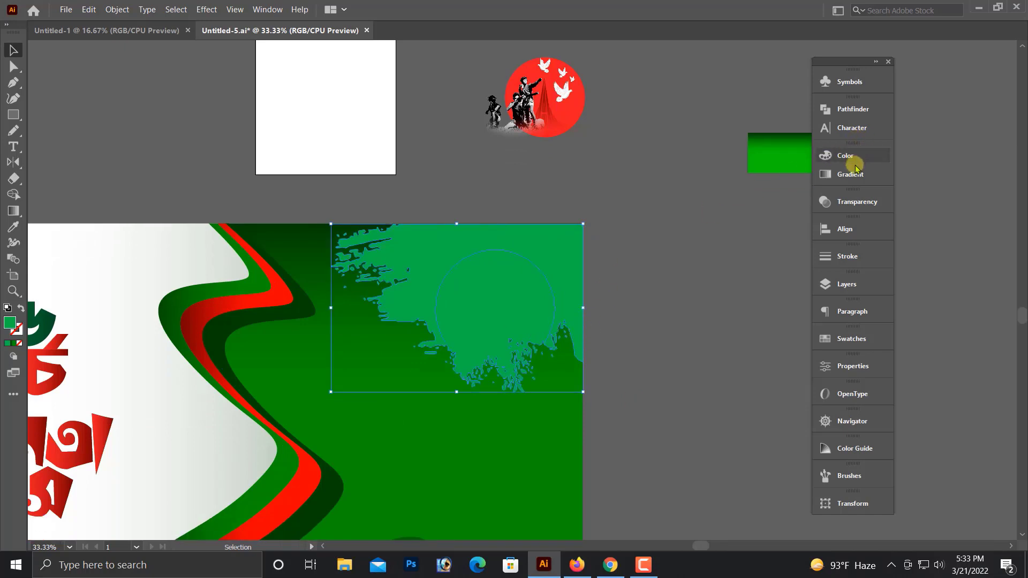
# Set the brush-splash shape's blend mode to Multiply and deselect it.
pyautogui.click(862, 202)
pyautogui.click(712, 216)
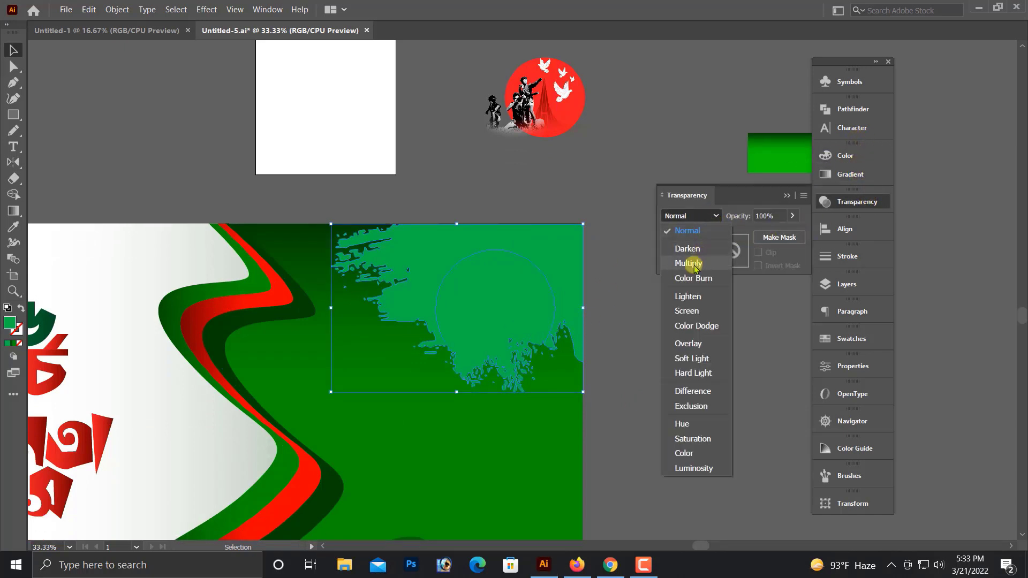
pyautogui.click(693, 265)
pyautogui.click(685, 294)
pyautogui.hotkey('ctrl', '-')
pyautogui.hotkey('ctrl', '-')
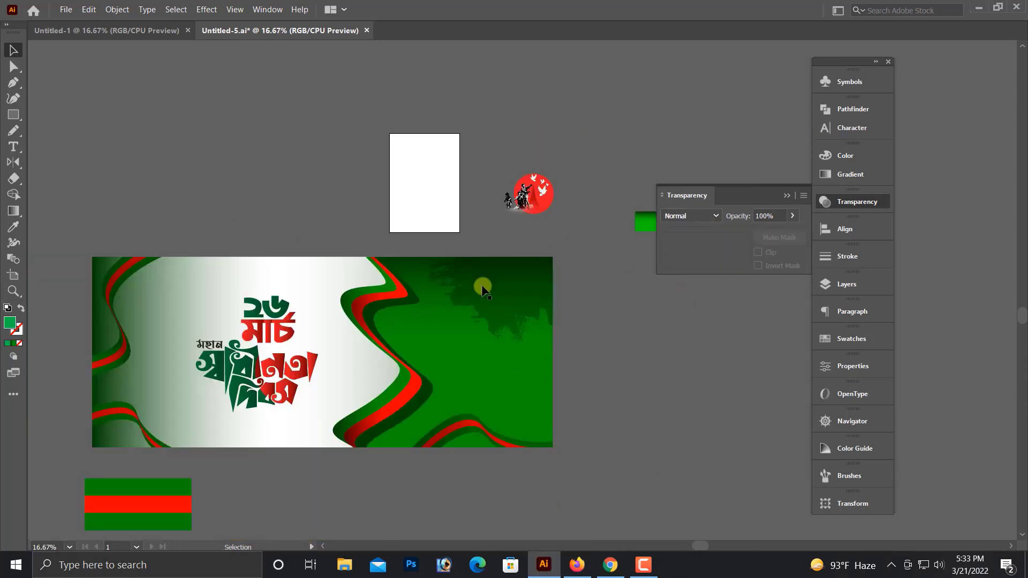
# Enlarge the brush-splash shape slightly and realign it with the upper-right corner of the banner.
pyautogui.click(468, 290)
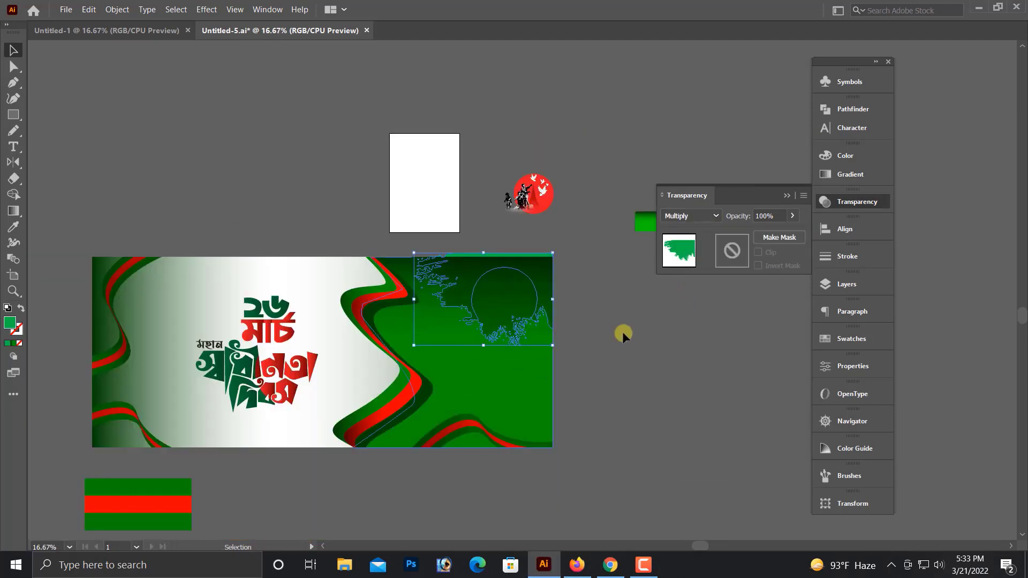
pyautogui.click(601, 300)
pyautogui.click(533, 256)
pyautogui.moveTo(397, 213); pyautogui.dragTo(578, 292)
pyautogui.moveTo(527, 322); pyautogui.dragTo(541, 382)
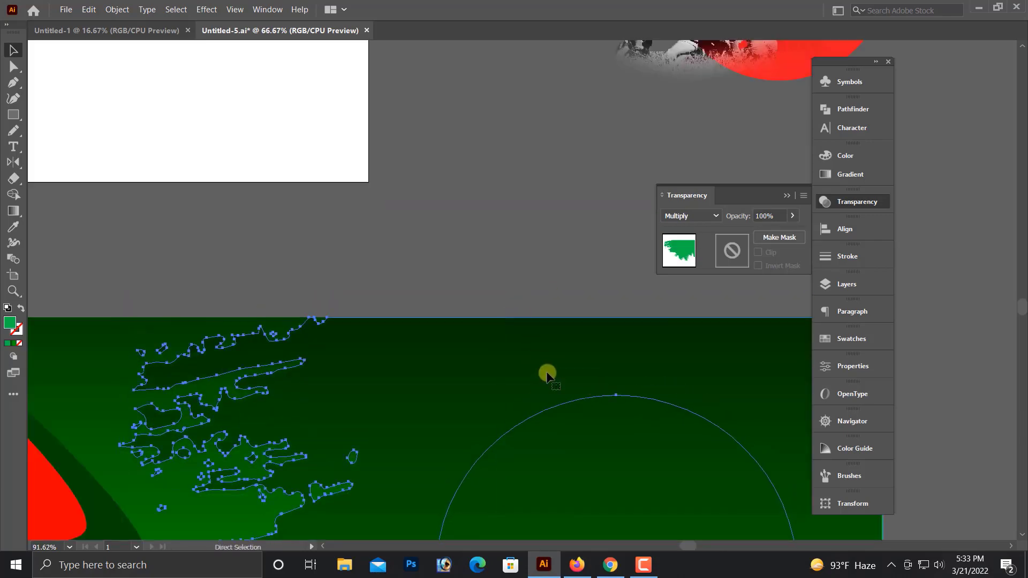
pyautogui.hotkey('ctrl', '-')
pyautogui.hotkey('ctrl', '-')
pyautogui.hotkey('ctrl', '-')
pyautogui.hotkey('ctrl', '-')
pyautogui.click(694, 379)
pyautogui.hotkey('ctrl', '-')
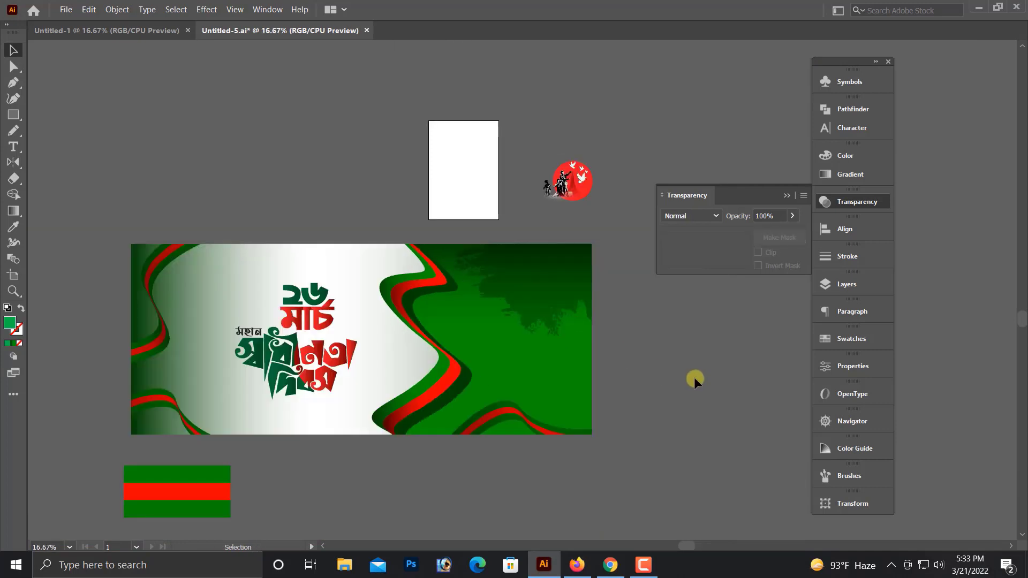
# Place the red-circle illustration with fighters and doves, enlarged, on the banner's green area and bring it to the front.
pyautogui.moveTo(577, 216); pyautogui.dragTo(562, 413)
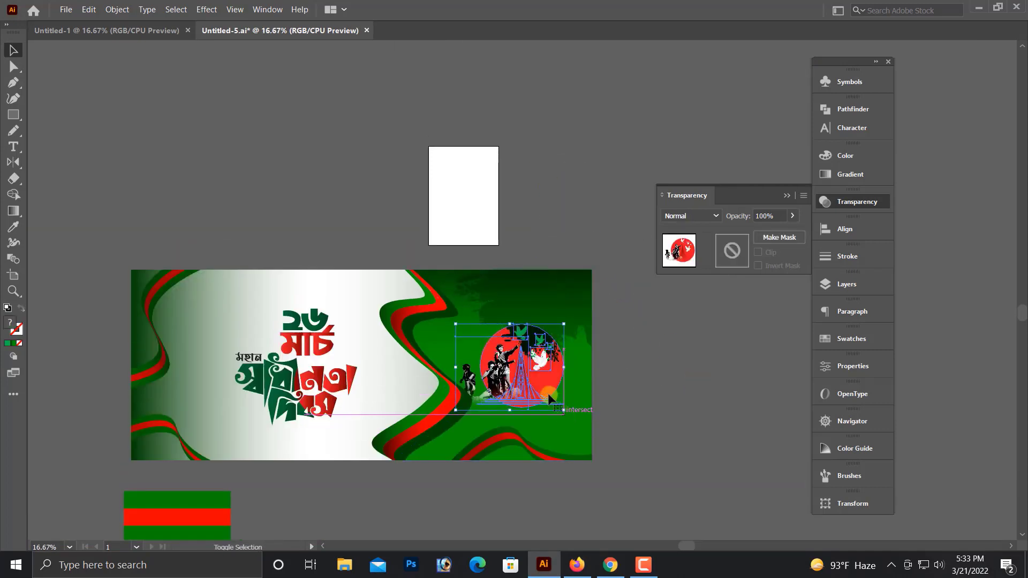
pyautogui.moveTo(531, 377); pyautogui.dragTo(561, 366)
pyautogui.hotkey('ctrl', 'shift', ']')
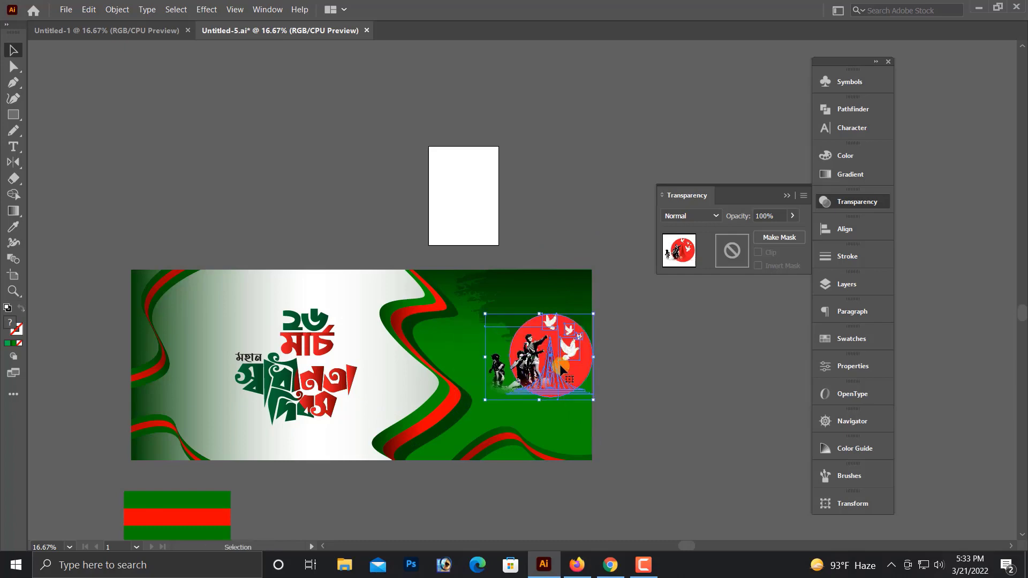
pyautogui.moveTo(383, 268); pyautogui.dragTo(735, 399)
pyautogui.moveTo(504, 359); pyautogui.dragTo(533, 356)
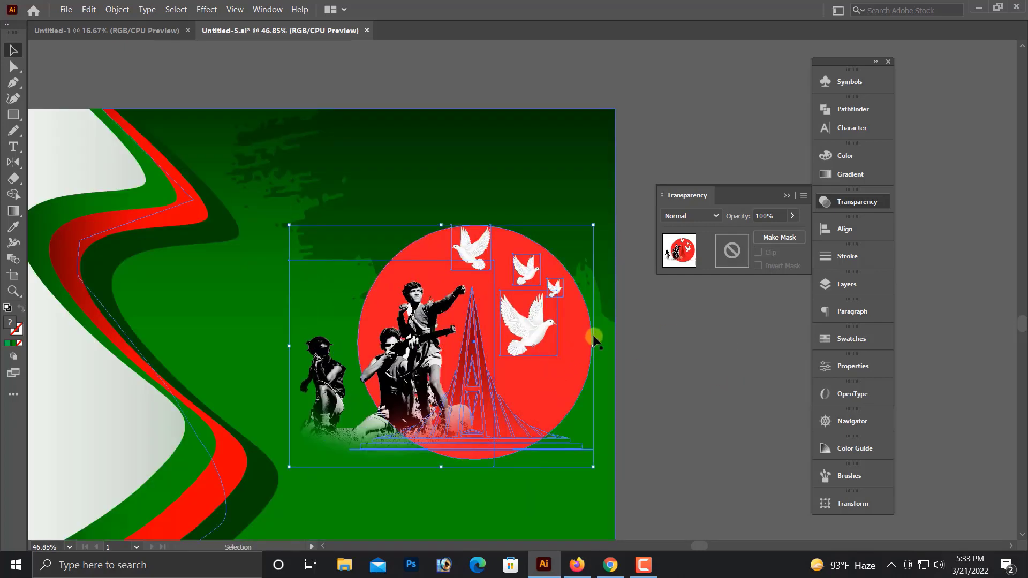
# Shrink the red-circle illustration with fighters and doves slightly and deselect it.
pyautogui.moveTo(593, 345); pyautogui.dragTo(586, 345)
pyautogui.click(698, 392)
pyautogui.hotkey('ctrl', '-')
pyautogui.hotkey('ctrl', '-')
pyautogui.hotkey('ctrl', '-')
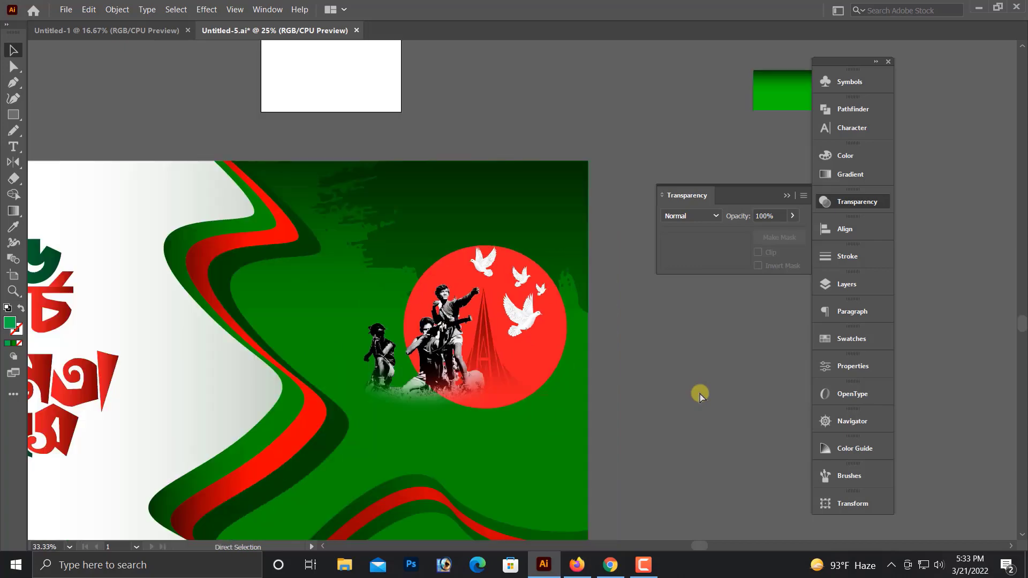
# Delete the leftover green-and-red striped bars lying below the banner.
pyautogui.moveTo(628, 396); pyautogui.dragTo(667, 417)
pyautogui.hotkey('alt', 'space')
pyautogui.hotkey('alt', 'space')
pyautogui.moveTo(688, 346); pyautogui.dragTo(676, 468)
pyautogui.hotkey('alt', 'space')
pyautogui.moveTo(456, 137); pyautogui.dragTo(519, 232)
pyautogui.scroll(-3, 518, 231)
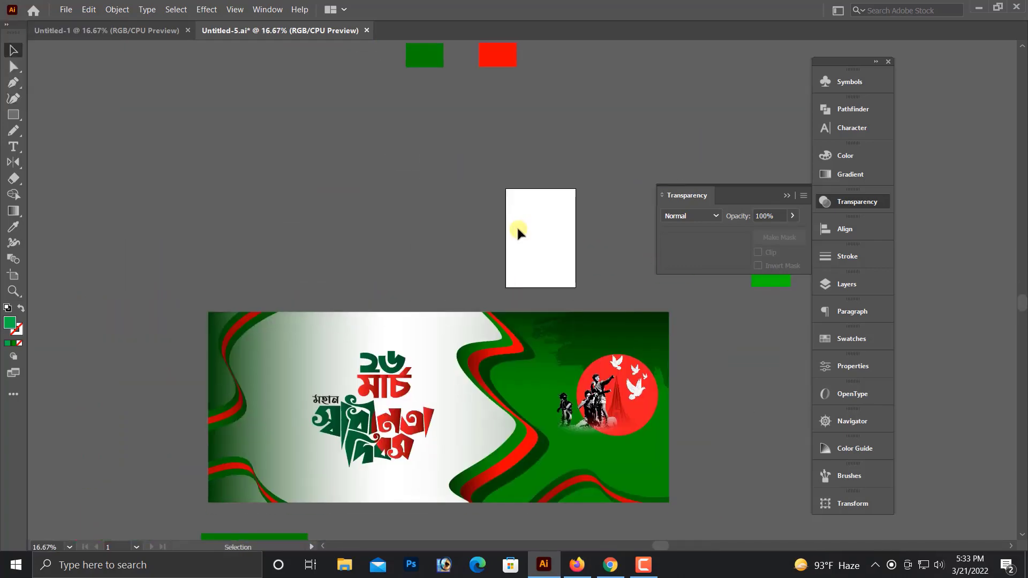
pyautogui.hotkey('ctrl', '-')
pyautogui.hotkey('ctrl', '-')
pyautogui.scroll(-1, 376, 369)
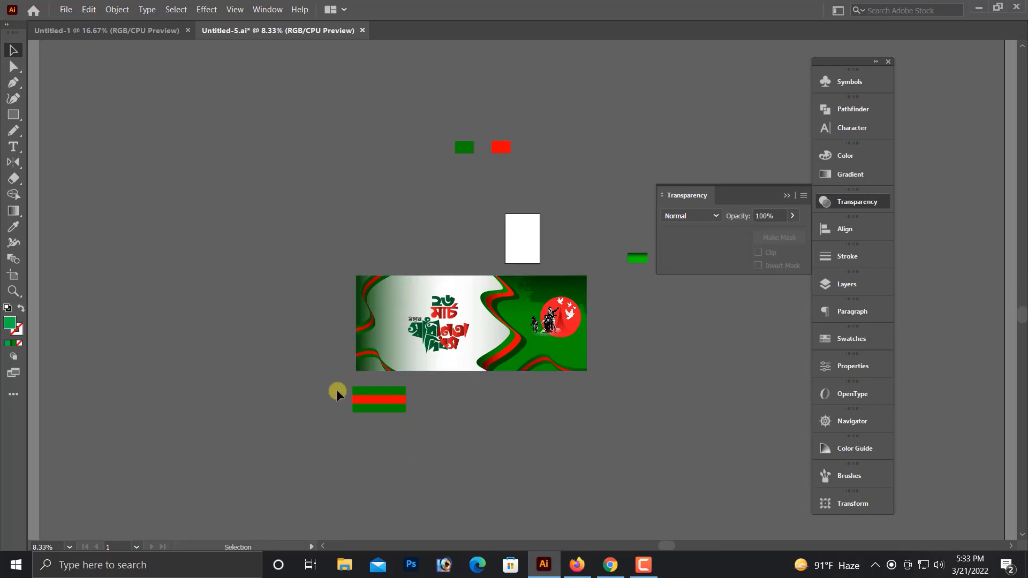
pyautogui.moveTo(337, 390); pyautogui.dragTo(443, 408)
pyautogui.press('Delete')
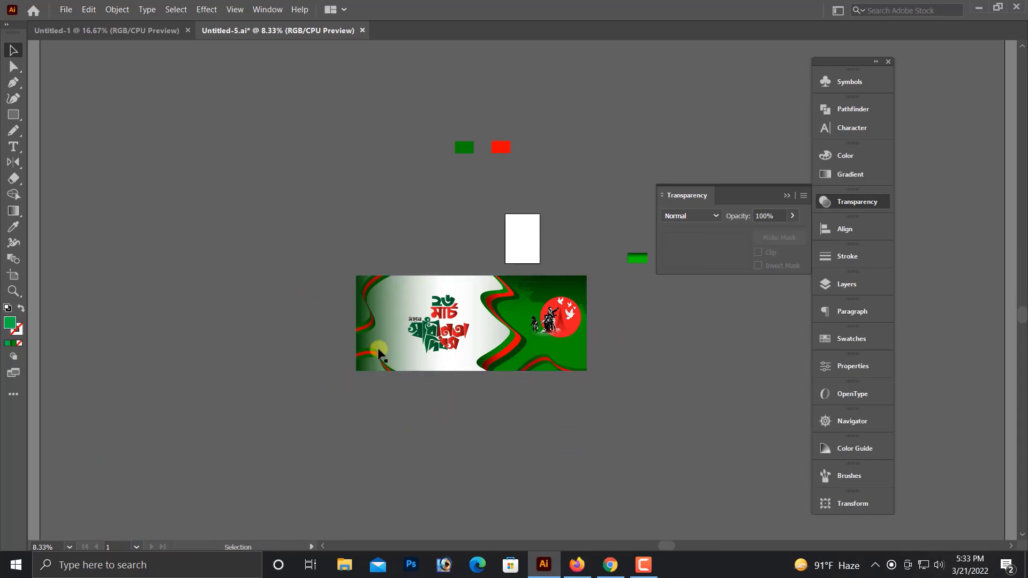
# Copy the banner's white-and-green gradient background, paste it in front and shorten the copy to about the banner's upper half.
pyautogui.moveTo(363, 251); pyautogui.dragTo(668, 381)
pyautogui.hotkey('alt', 'space')
pyautogui.moveTo(408, 278); pyautogui.dragTo(488, 277)
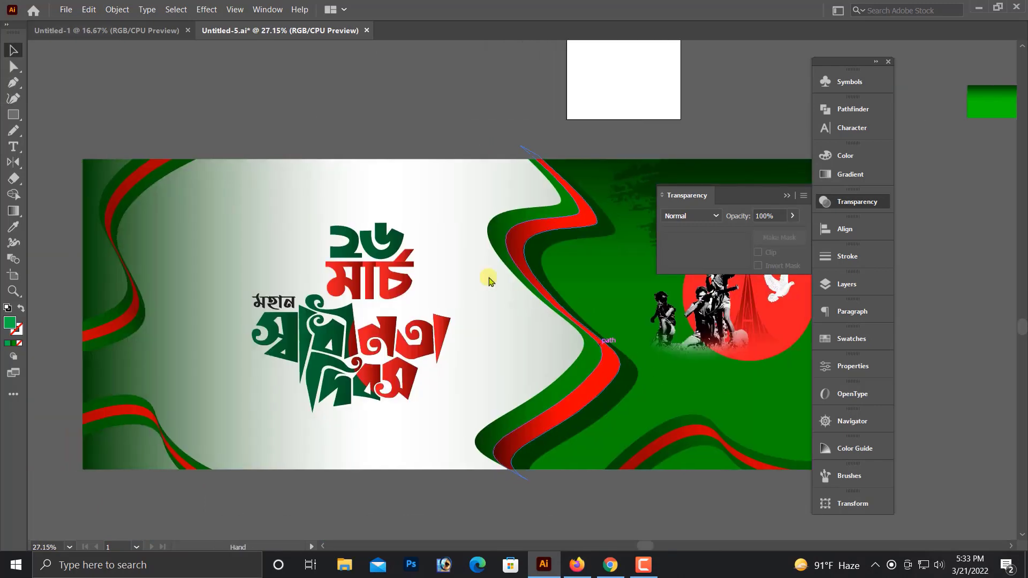
pyautogui.click(489, 280)
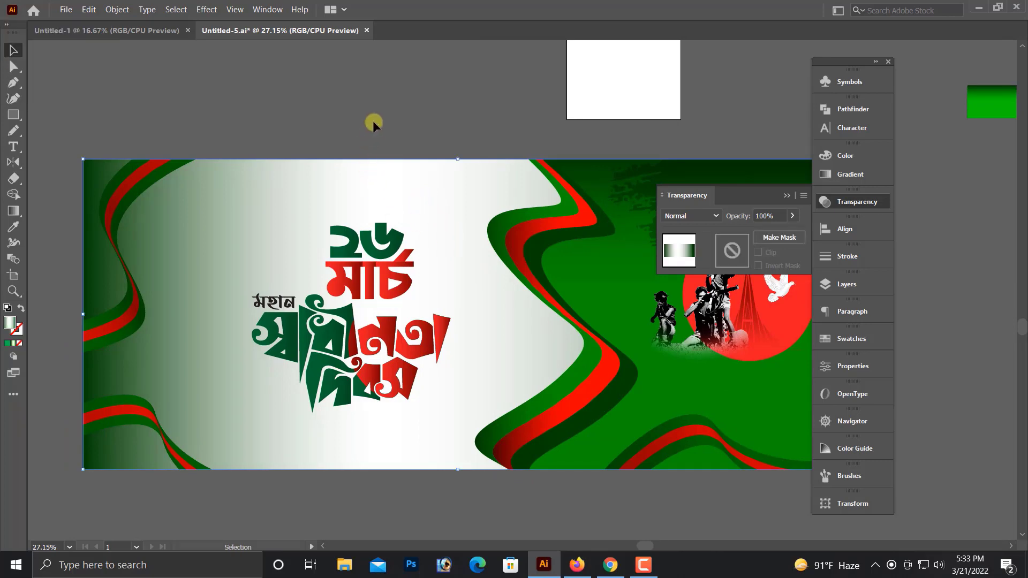
pyautogui.press('a')
pyautogui.click(116, 9)
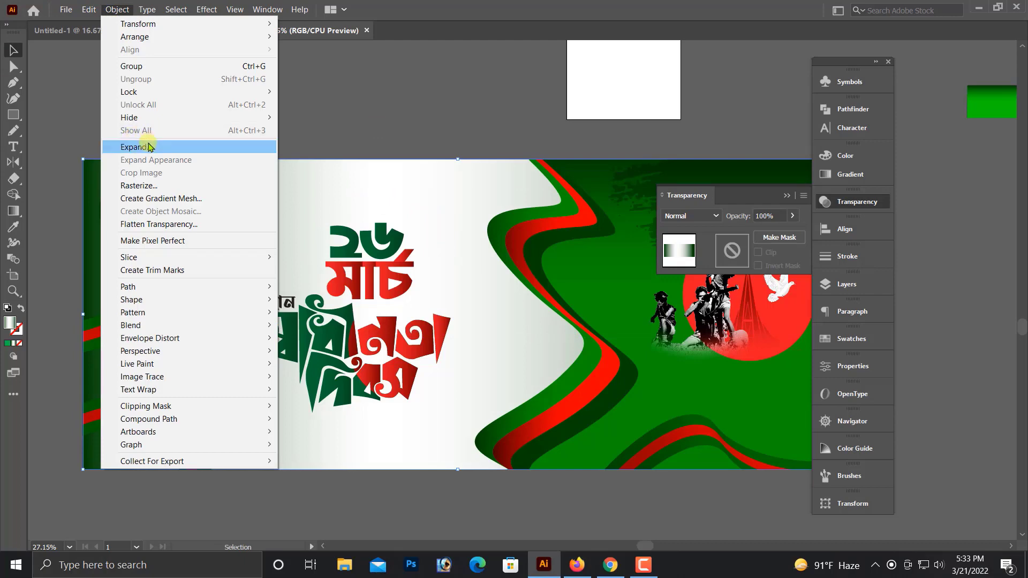
pyautogui.moveTo(88, 9)
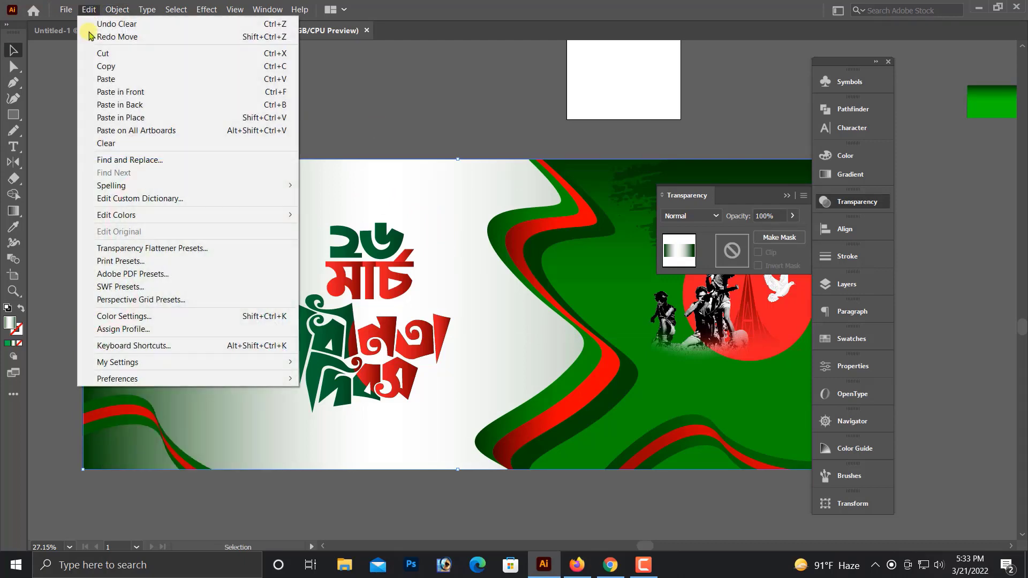
pyautogui.click(108, 70)
pyautogui.click(89, 9)
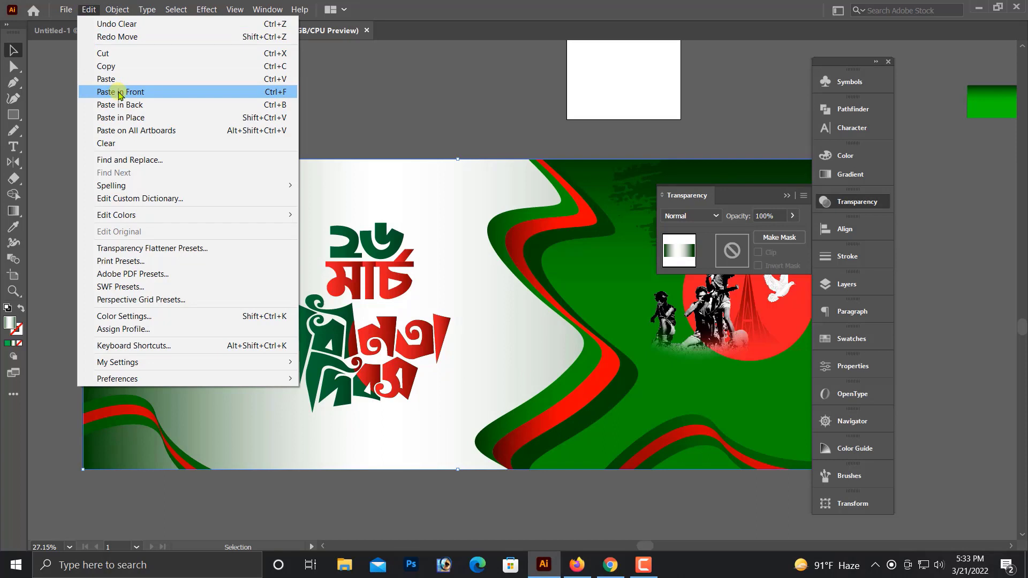
pyautogui.click(120, 92)
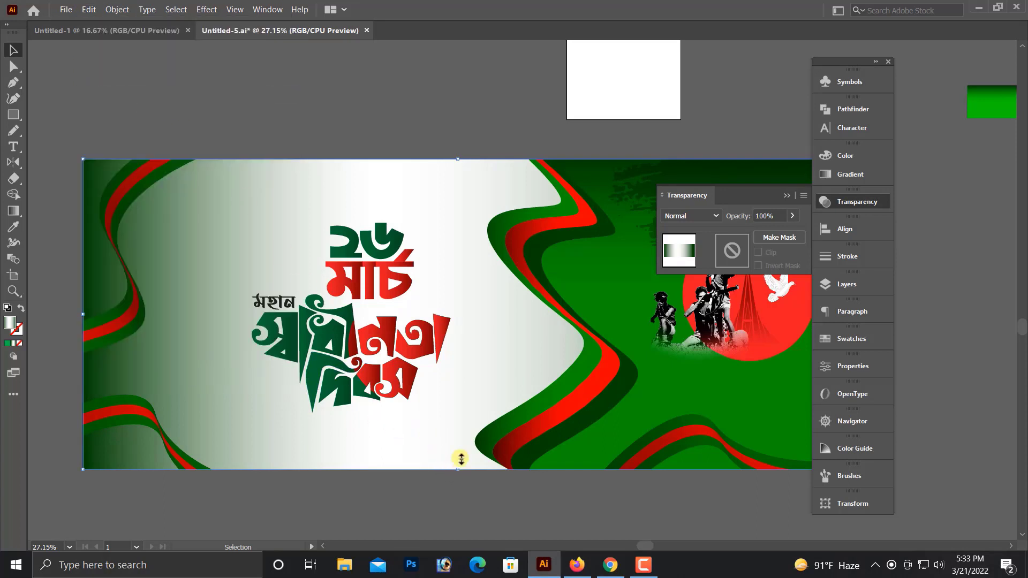
pyautogui.moveTo(461, 458); pyautogui.dragTo(482, 339)
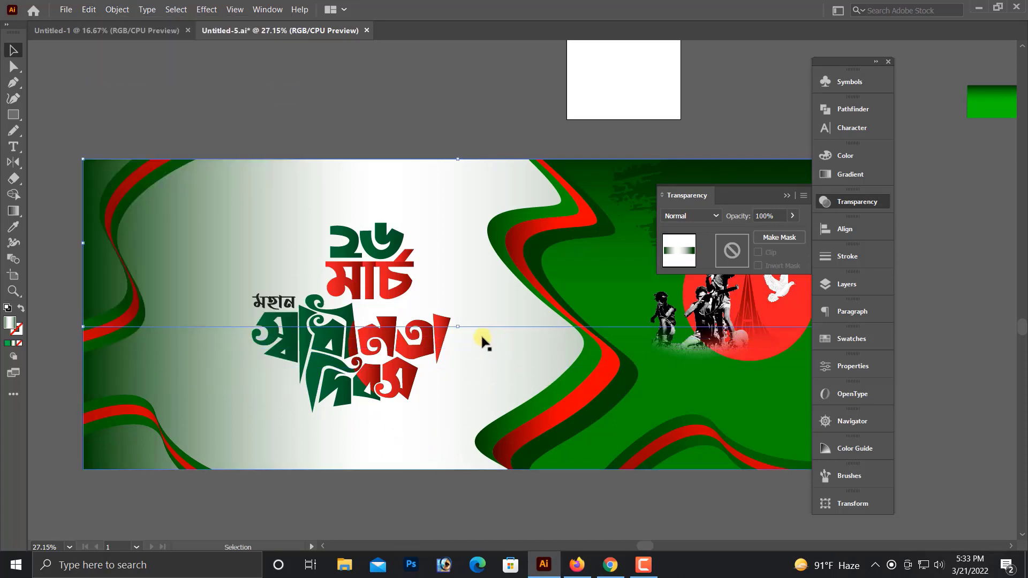
# Remove the dark end stop from the pasted rectangle's gradient and set the gradient angle to -90°.
pyautogui.click(851, 175)
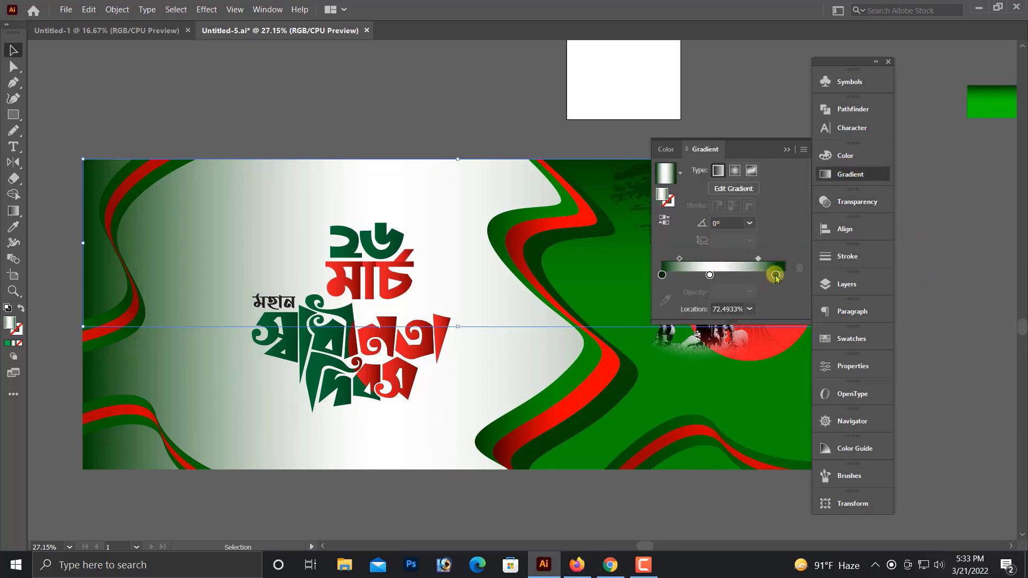
pyautogui.moveTo(775, 275); pyautogui.dragTo(787, 310)
pyautogui.moveTo(683, 216); pyautogui.dragTo(664, 212)
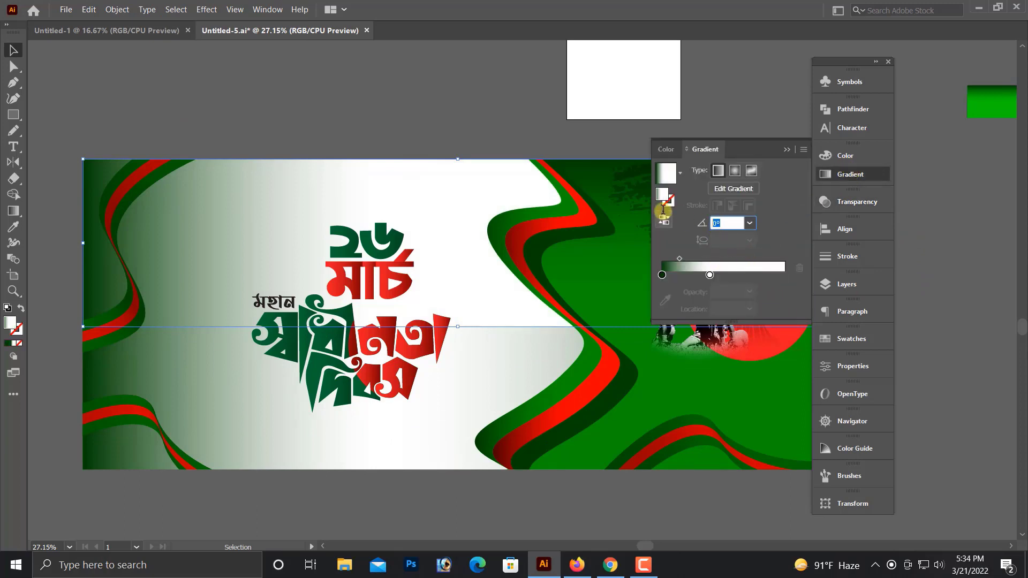
pyautogui.write('90')
pyautogui.press('Return')
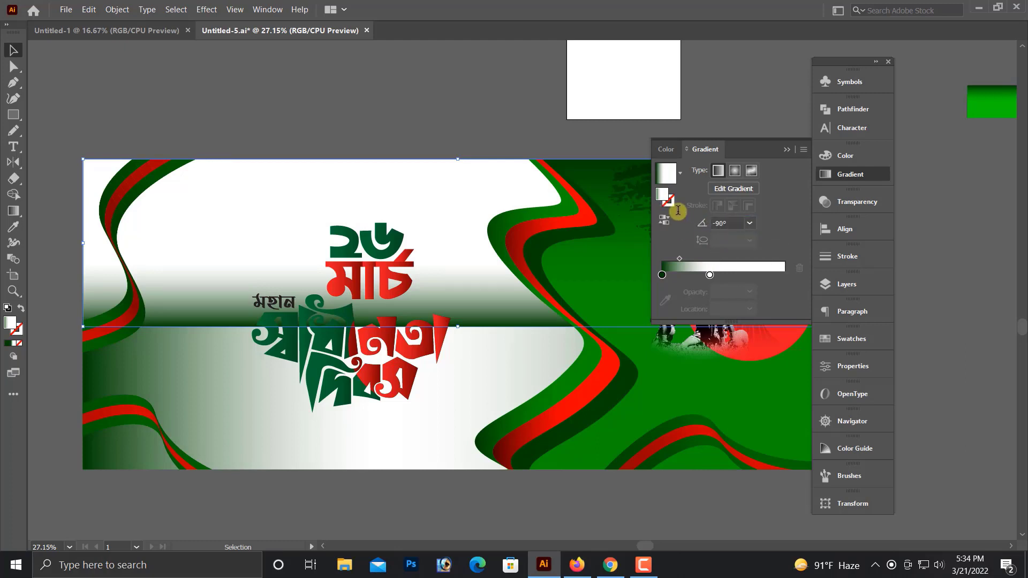
# Set the white gradient stop's opacity to 0% and extend the pasted rectangle slightly further down the banner.
pyautogui.click(710, 274)
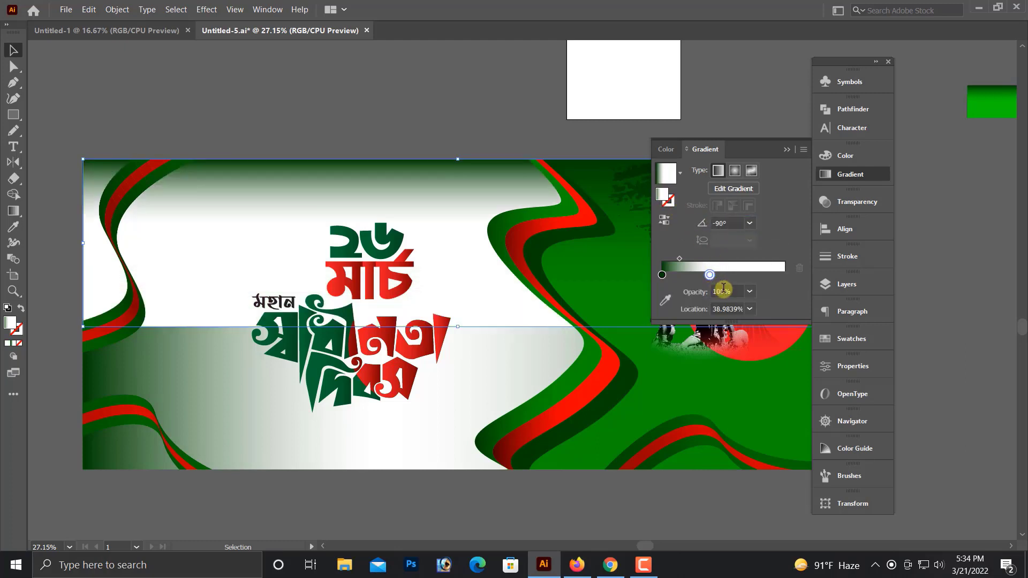
pyautogui.press('Return')
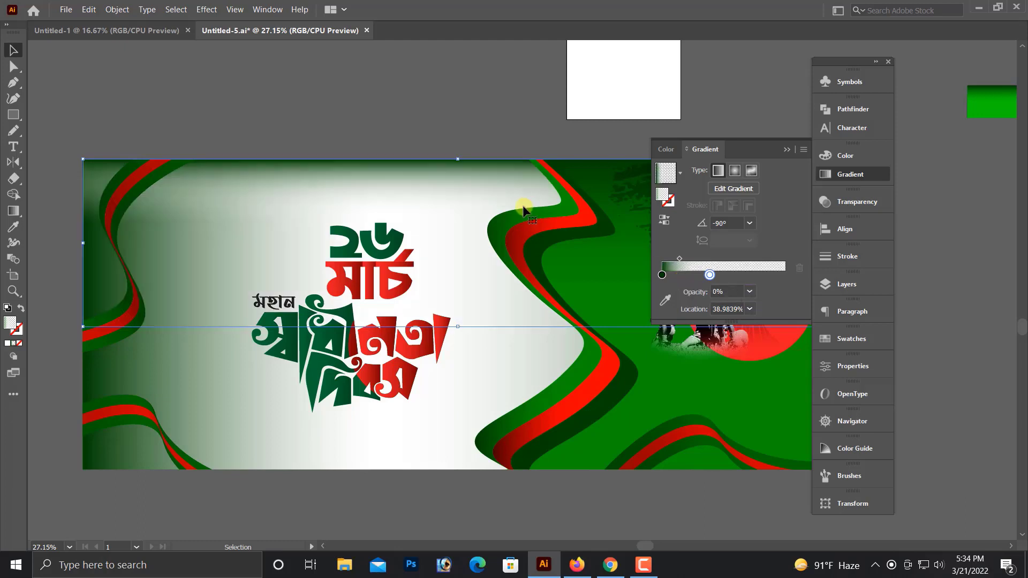
pyautogui.moveTo(460, 331); pyautogui.dragTo(458, 361)
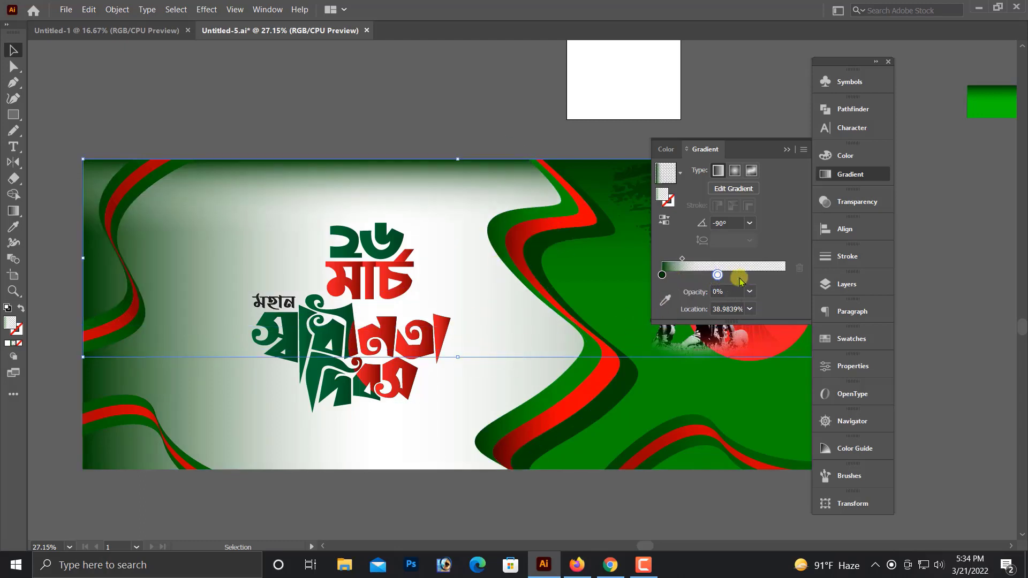
# Move the transparent gradient stop to about 78% and the gradient midpoint to about 49%, and deselect the rectangle.
pyautogui.moveTo(740, 281); pyautogui.dragTo(755, 280)
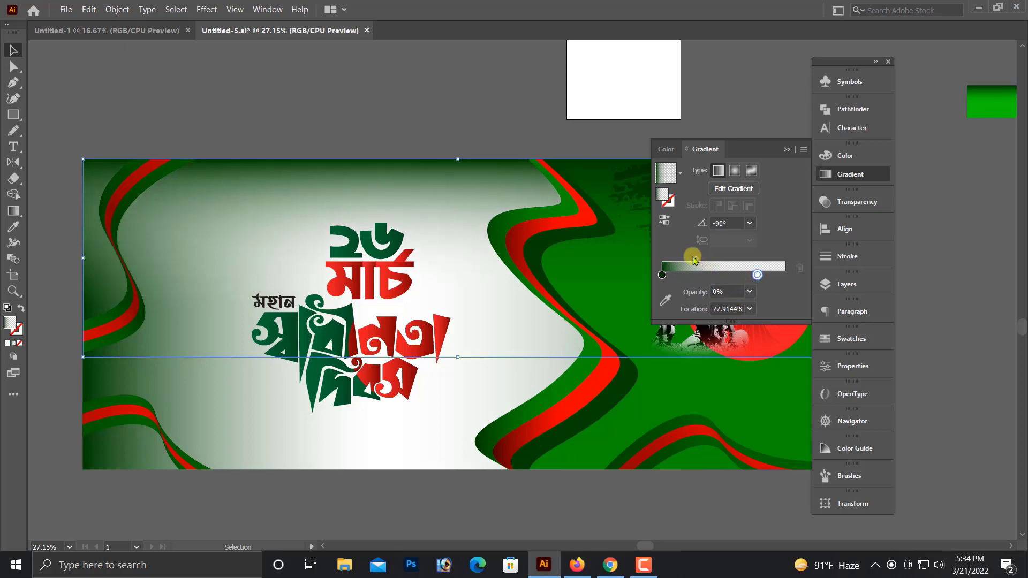
pyautogui.moveTo(697, 260); pyautogui.dragTo(710, 259)
pyautogui.scroll(-1, 500, 374)
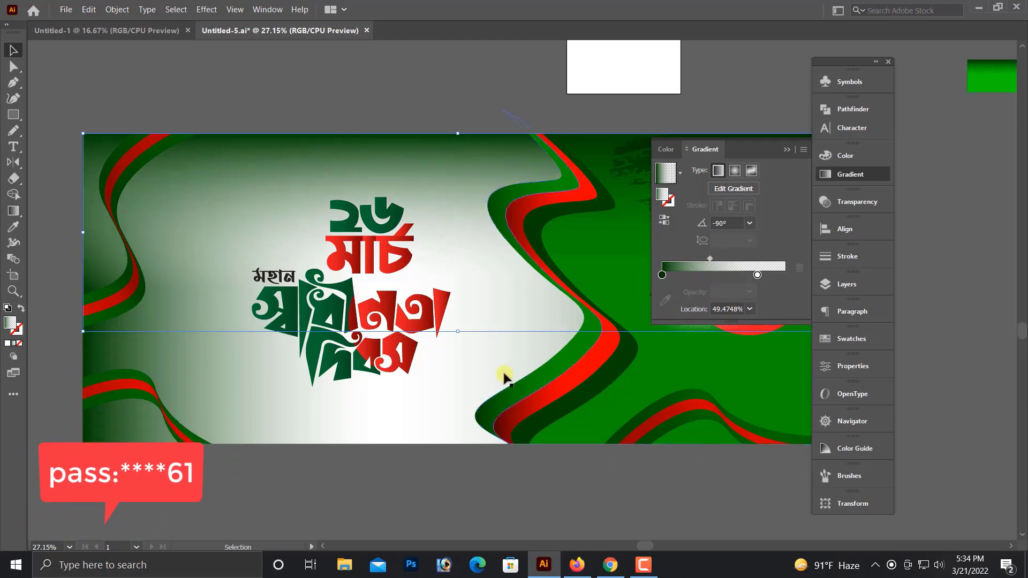
pyautogui.hotkey('ctrl', '-')
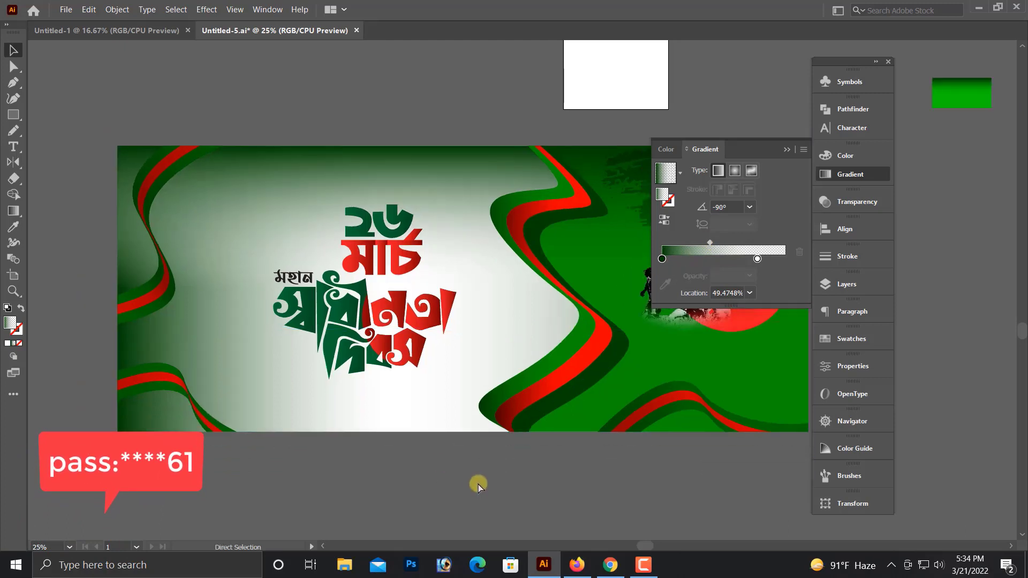
pyautogui.hotkey('ctrl', '-')
pyautogui.moveTo(609, 410); pyautogui.dragTo(477, 400)
pyautogui.hotkey('alt', 'space')
pyautogui.click(786, 150)
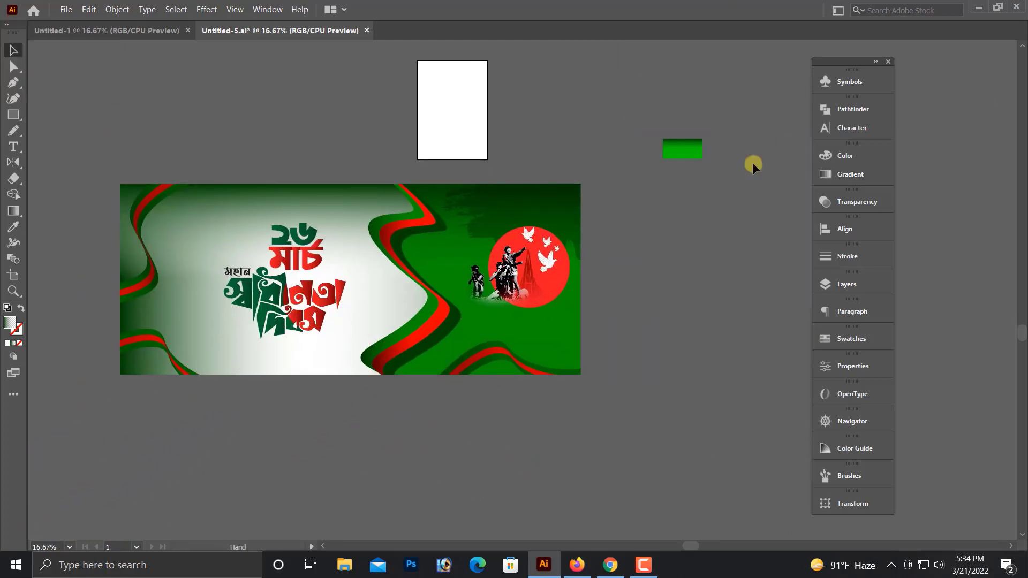
pyautogui.moveTo(574, 330); pyautogui.dragTo(673, 477)
pyautogui.click(509, 335)
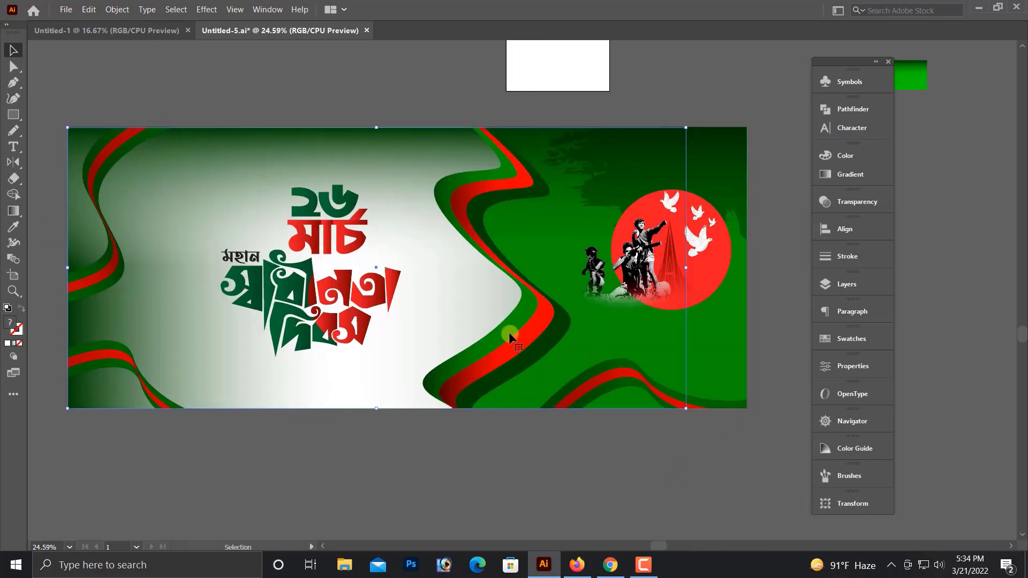
pyautogui.click(526, 453)
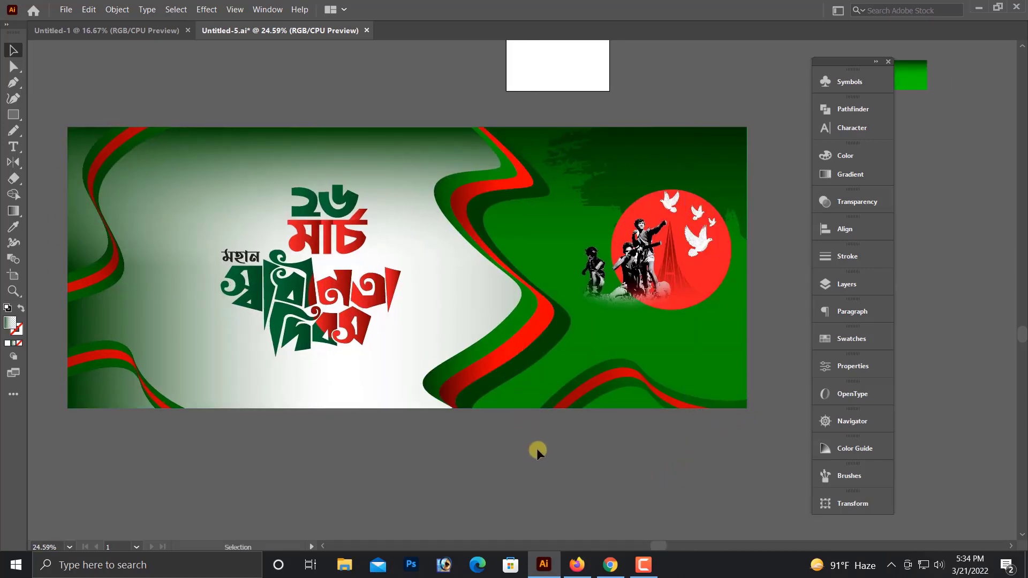
# Lower the Multiply-blended brush-splash shape's opacity to 41% and deselect it.
pyautogui.click(613, 204)
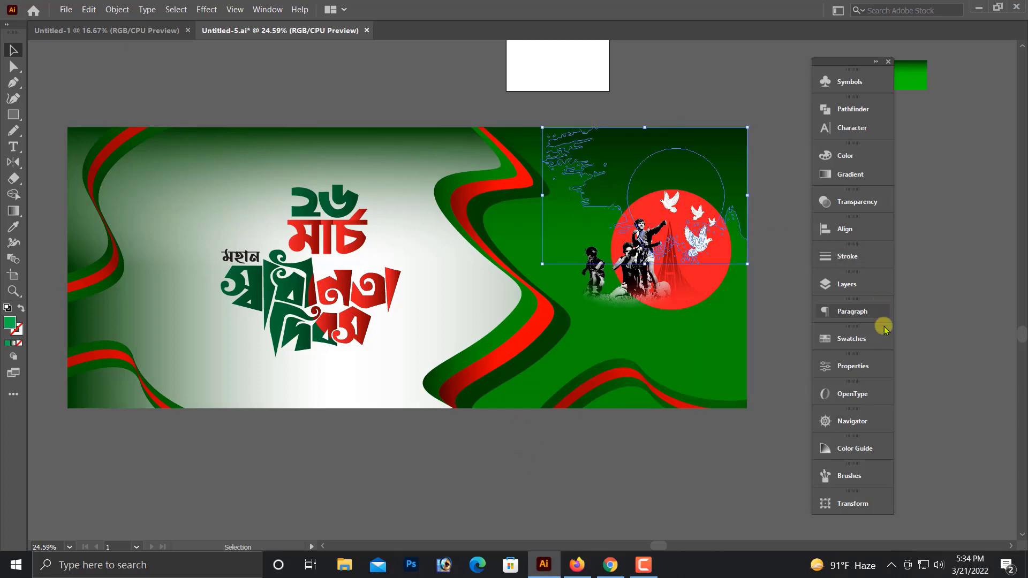
pyautogui.click(857, 201)
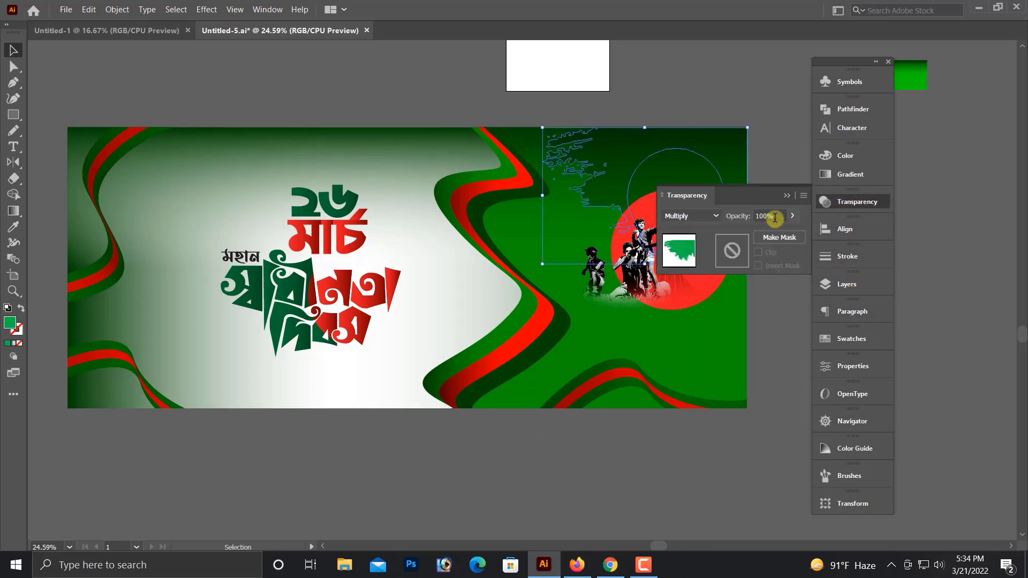
pyautogui.click(791, 216)
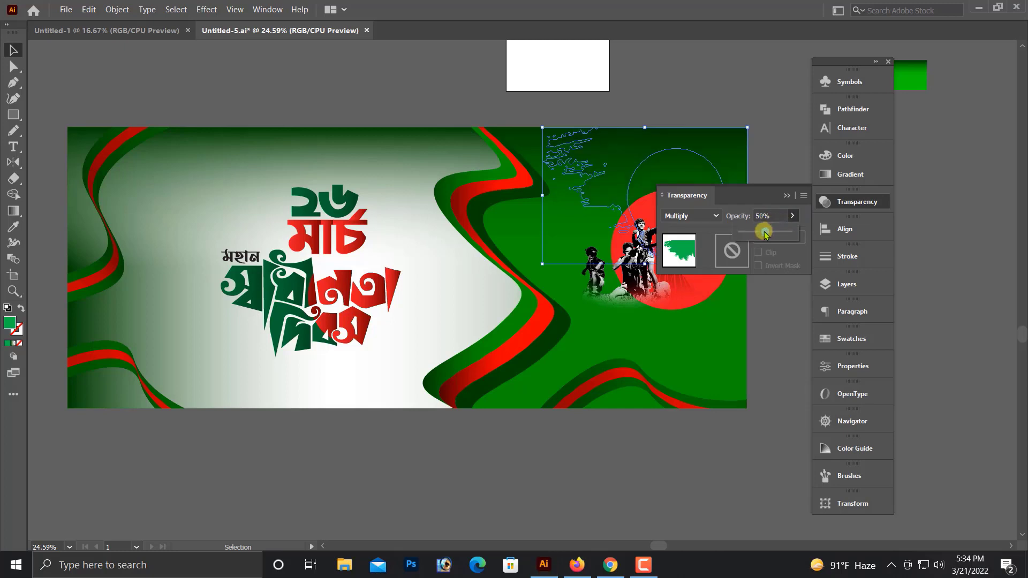
pyautogui.click(784, 215)
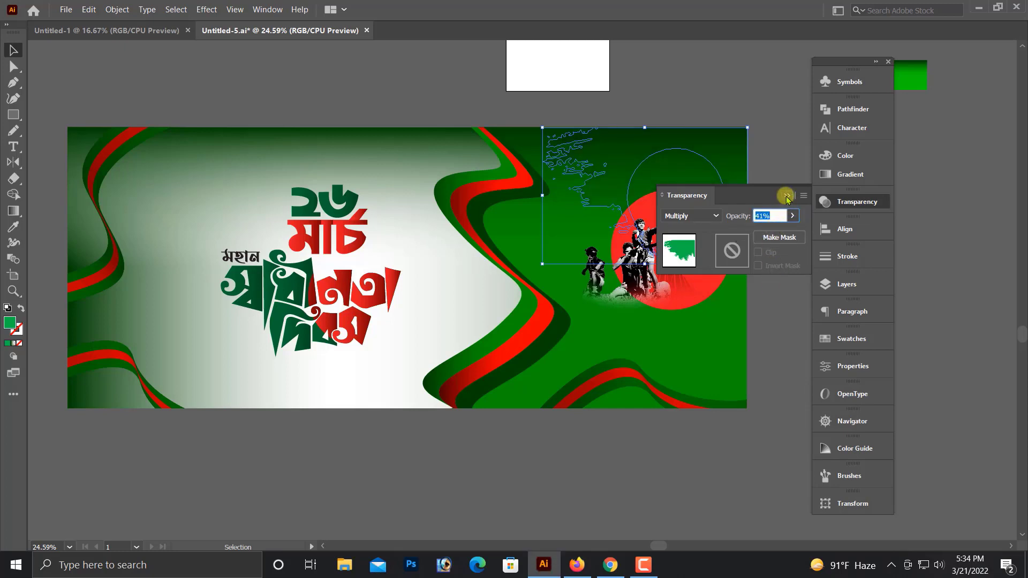
pyautogui.click(786, 197)
pyautogui.click(772, 158)
# Move the red-circle illustration slightly down and left on the green area and deselect it.
pyautogui.click(677, 273)
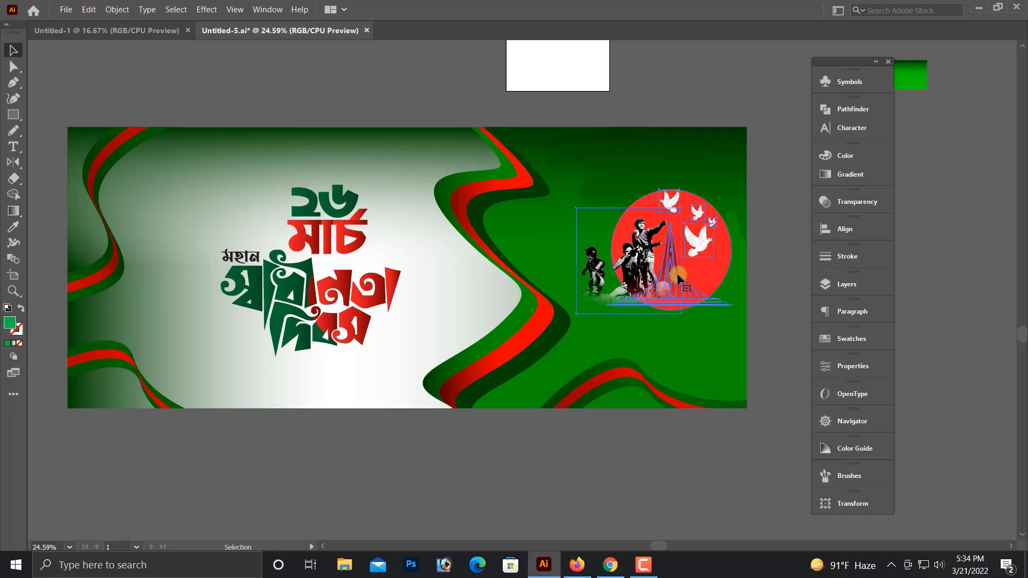
pyautogui.moveTo(676, 273); pyautogui.dragTo(673, 280)
pyautogui.click(716, 456)
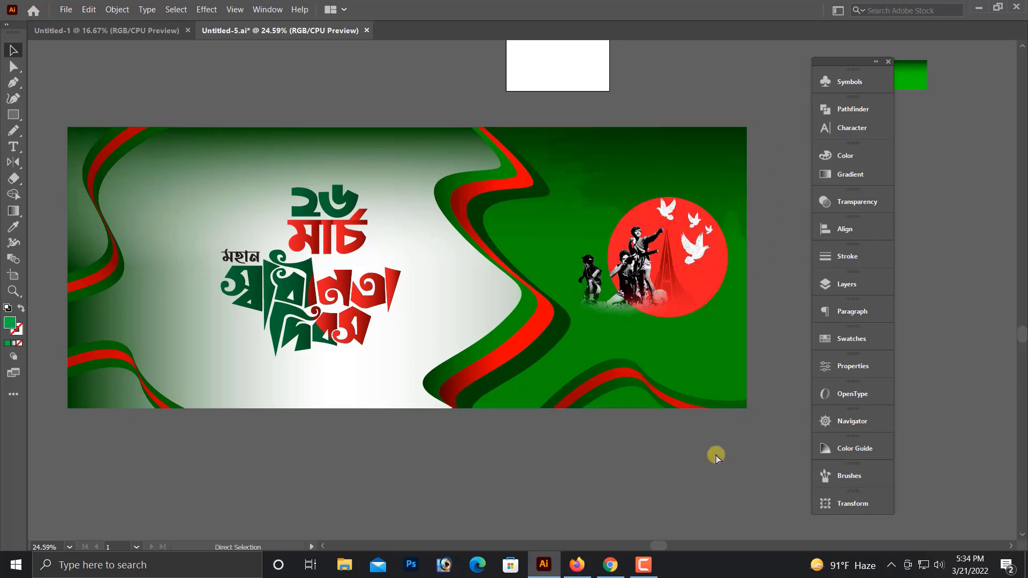
# Shrink the Bengali Independence Day lettering slightly about its center and deselect it.
pyautogui.hotkey('ctrl', '-')
pyautogui.moveTo(207, 155); pyautogui.dragTo(816, 423)
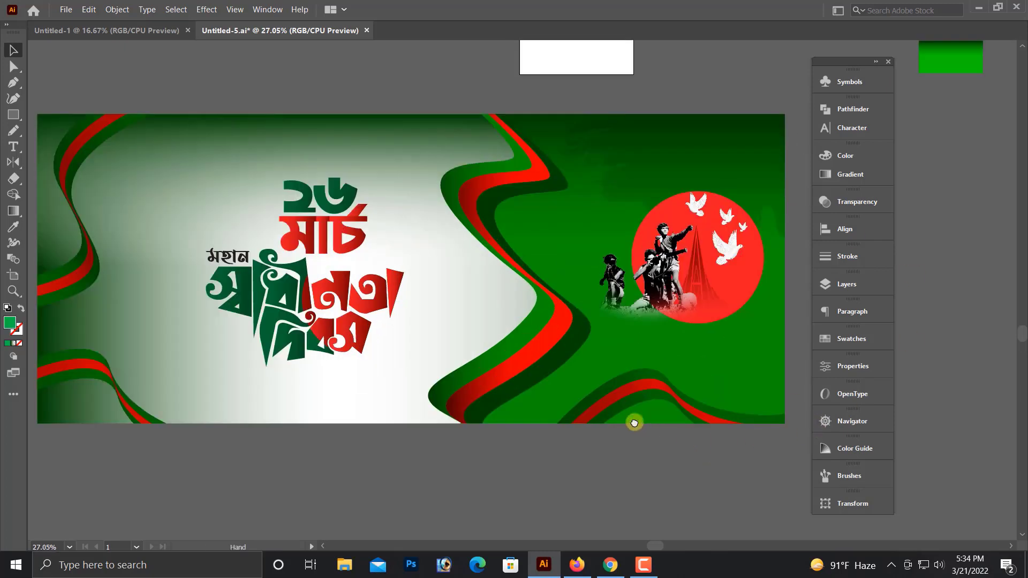
pyautogui.moveTo(634, 423); pyautogui.dragTo(629, 396)
pyautogui.moveTo(571, 383); pyautogui.dragTo(597, 413)
pyautogui.click(362, 307)
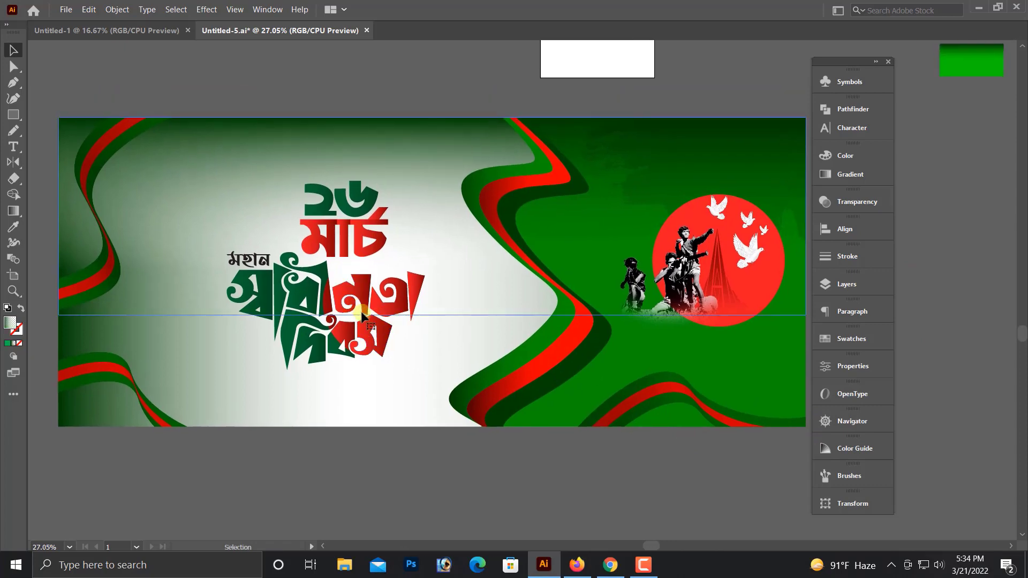
pyautogui.click(402, 288)
pyautogui.moveTo(436, 277); pyautogui.dragTo(429, 276)
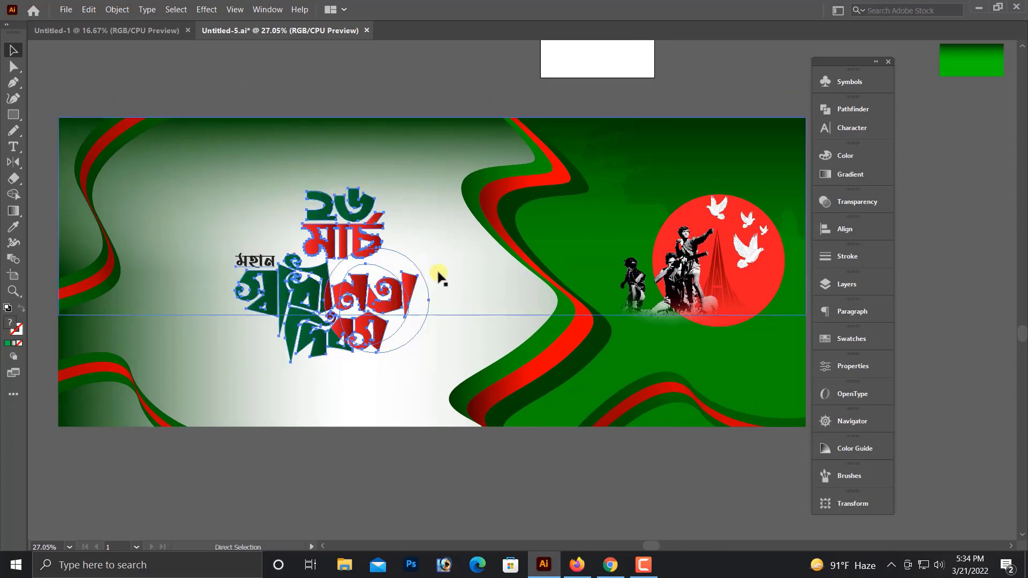
pyautogui.hotkey('ctrl', '-')
pyautogui.moveTo(653, 473); pyautogui.dragTo(468, 432)
pyautogui.hotkey('alt', 'space')
pyautogui.click(468, 433)
pyautogui.scroll(1, 490, 435)
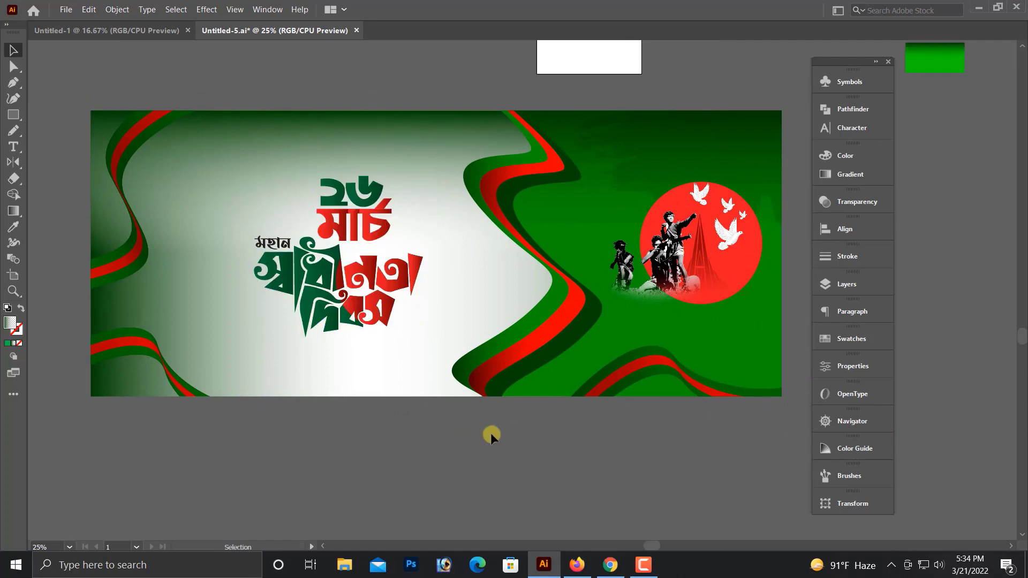
pyautogui.scroll(1, 490, 435)
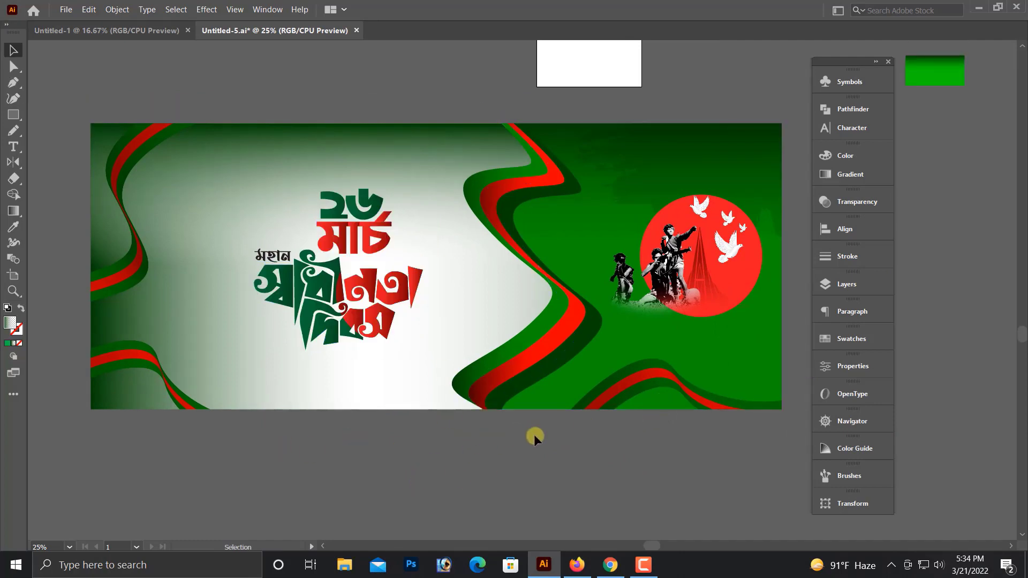
pyautogui.scroll(1, 544, 357)
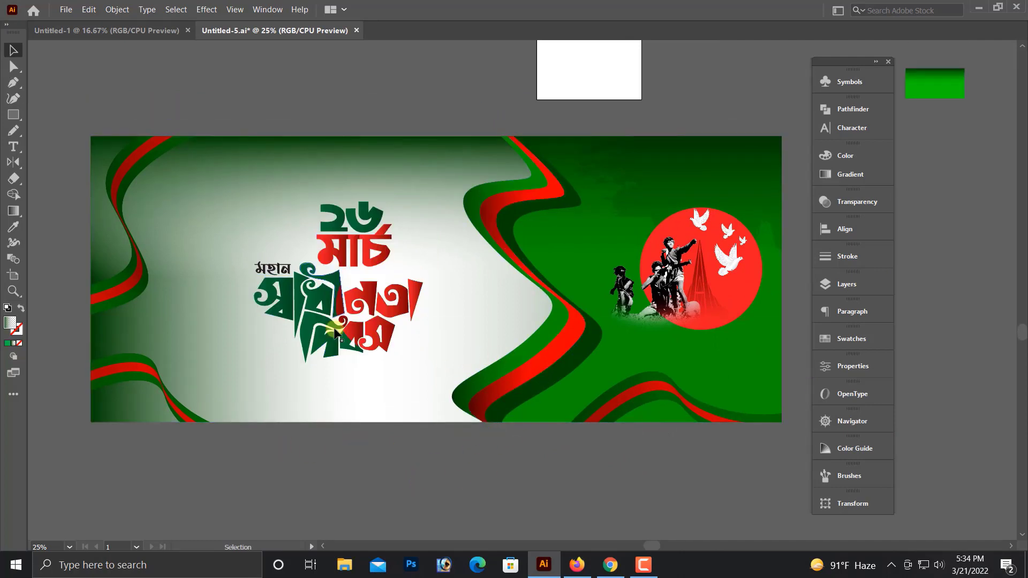
# Enlarge the Bengali Independence Day lettering slightly, reposition it a little to the left on the white area, and deselect it.
pyautogui.click(338, 281)
pyautogui.moveTo(337, 283); pyautogui.dragTo(334, 262)
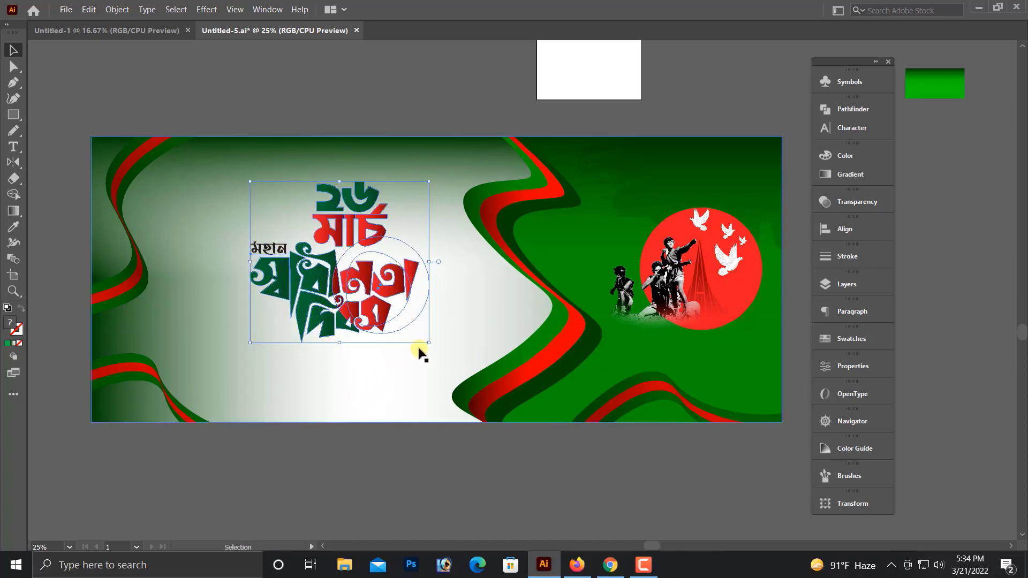
pyautogui.moveTo(431, 344); pyautogui.dragTo(439, 352)
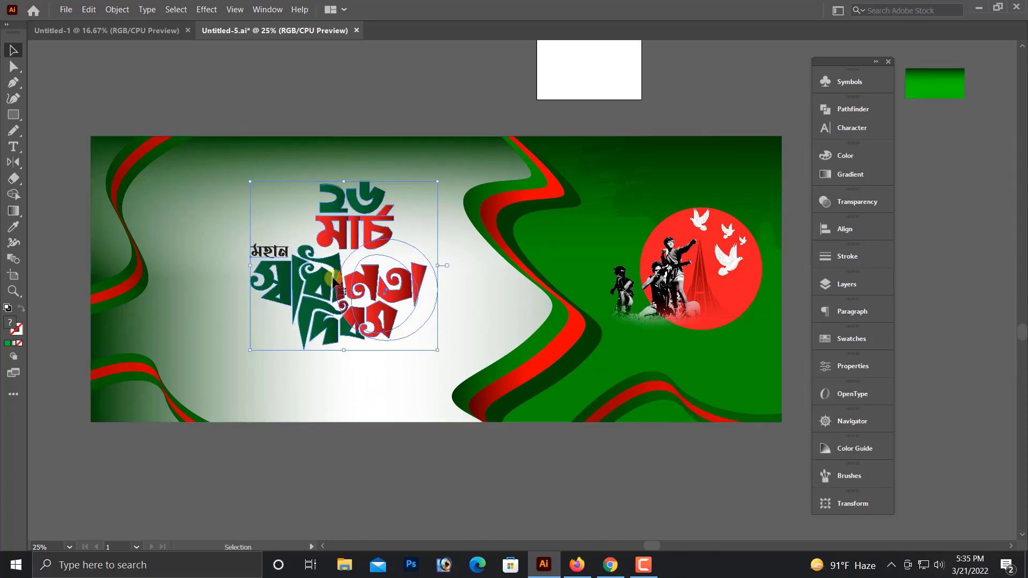
pyautogui.moveTo(336, 276); pyautogui.dragTo(326, 285)
pyautogui.click(293, 504)
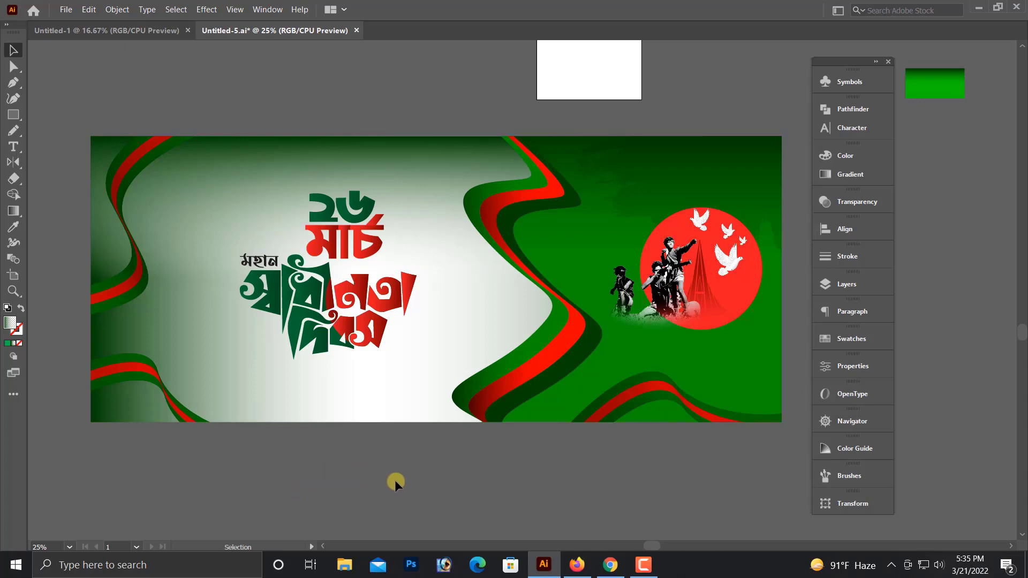
# Apply a Multiply drop shadow with 50% opacity, 7 pt X and Y offsets and 5 pt blur to the central wavy ribbon artwork.
pyautogui.moveTo(516, 372); pyautogui.dragTo(509, 416)
pyautogui.hotkey('ctrl', 'z')
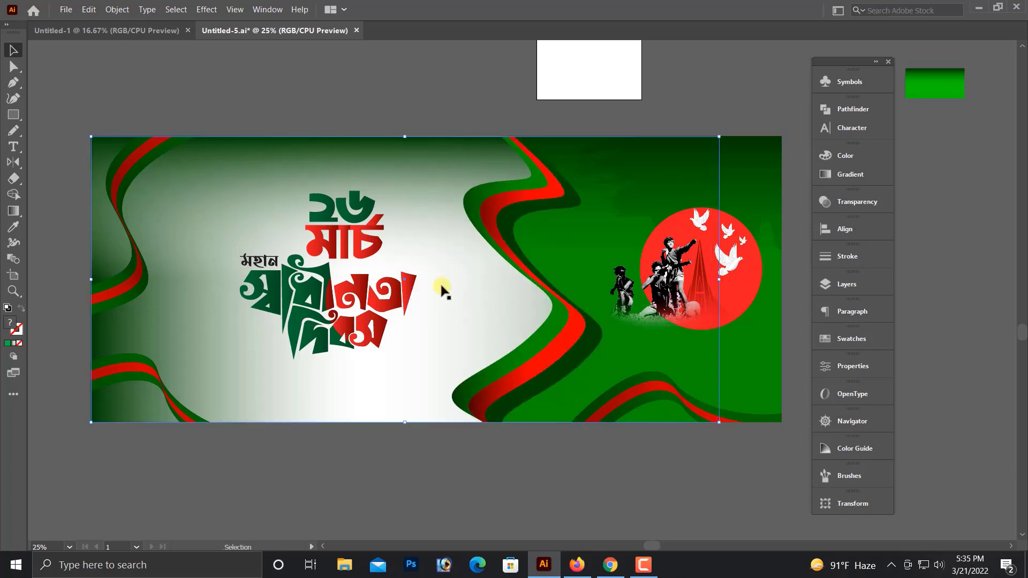
pyautogui.click(207, 9)
pyautogui.moveTo(225, 141)
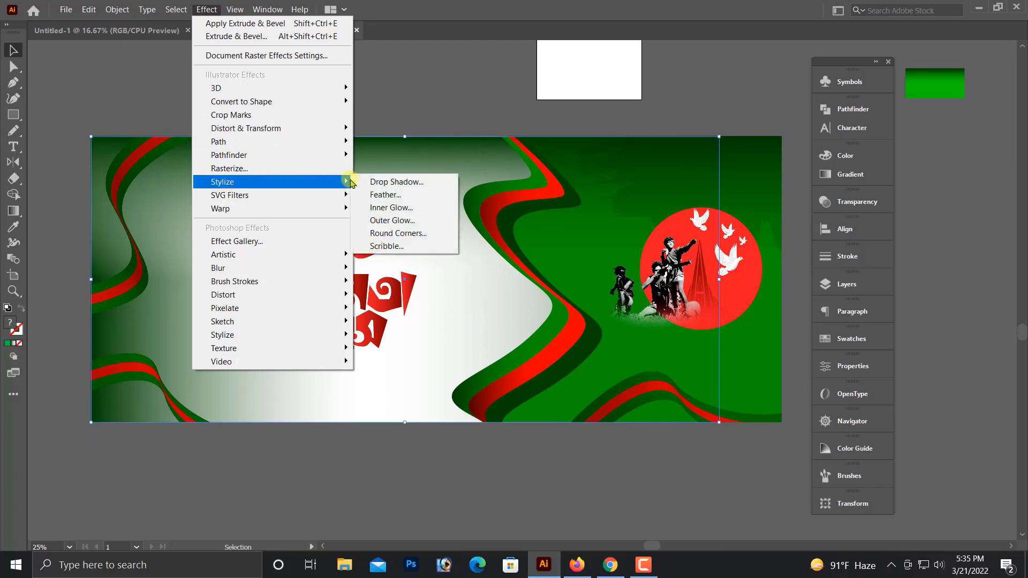
pyautogui.click(375, 183)
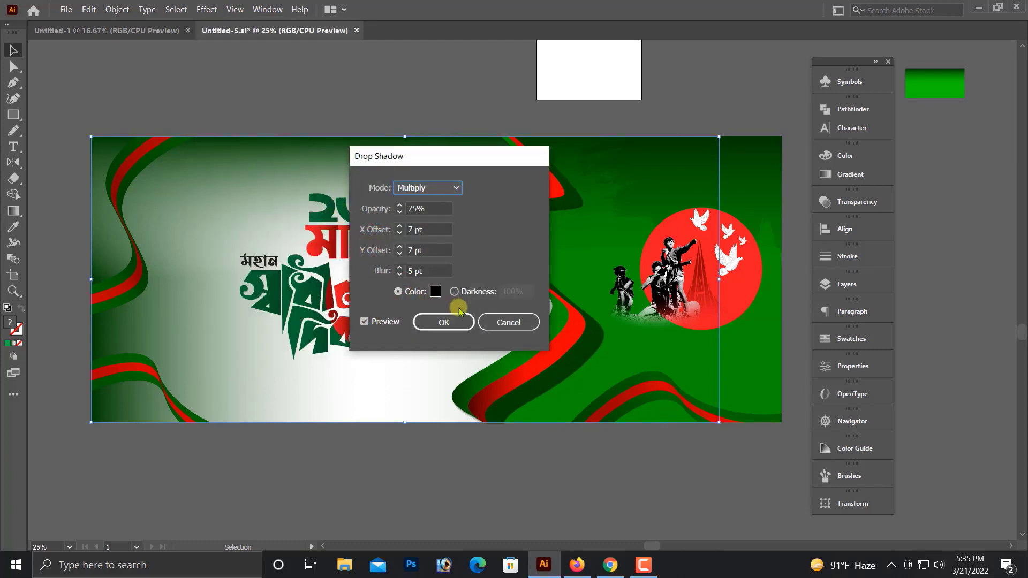
pyautogui.click(432, 214)
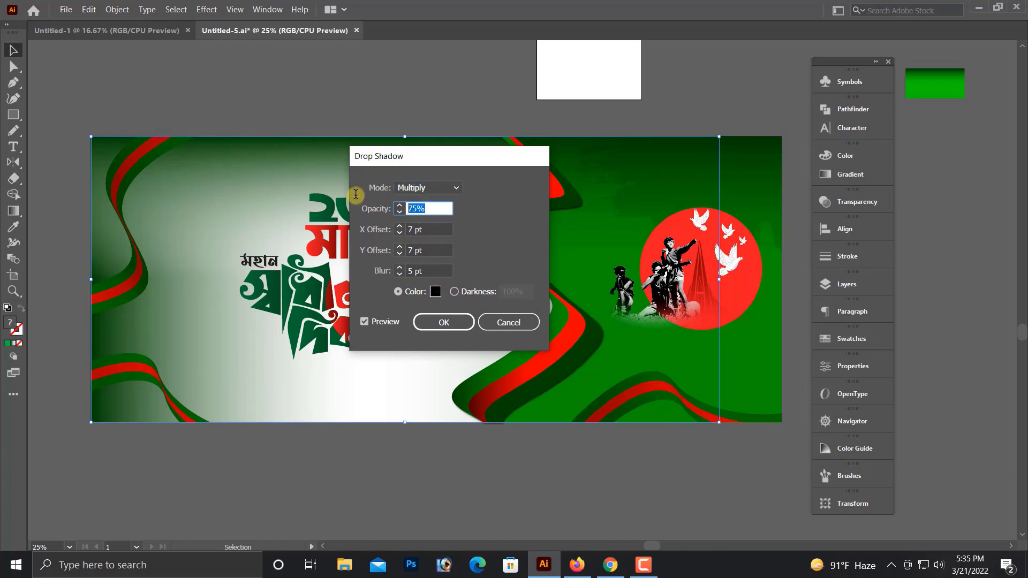
pyautogui.write('50')
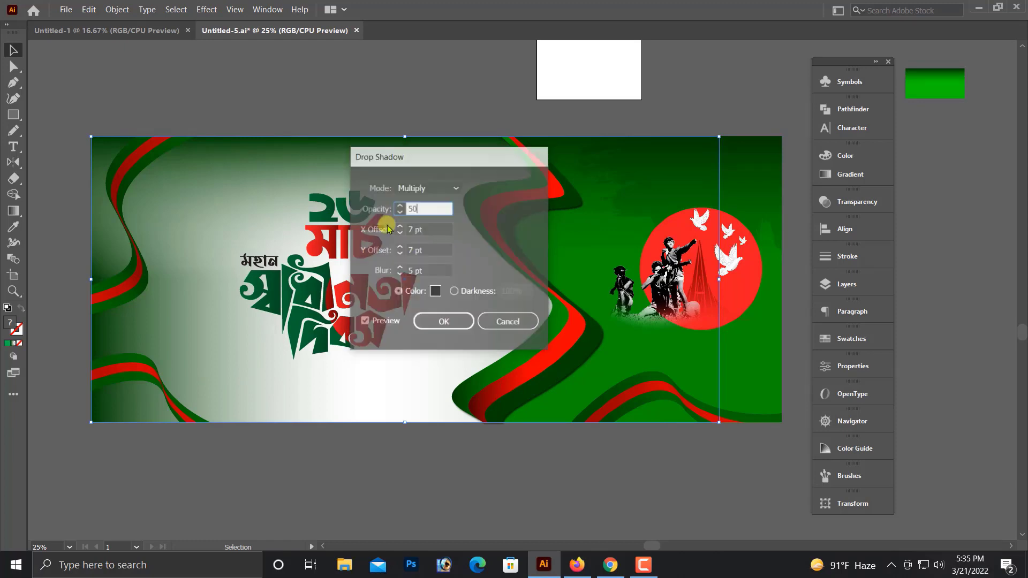
pyautogui.press('Return')
pyautogui.click(400, 117)
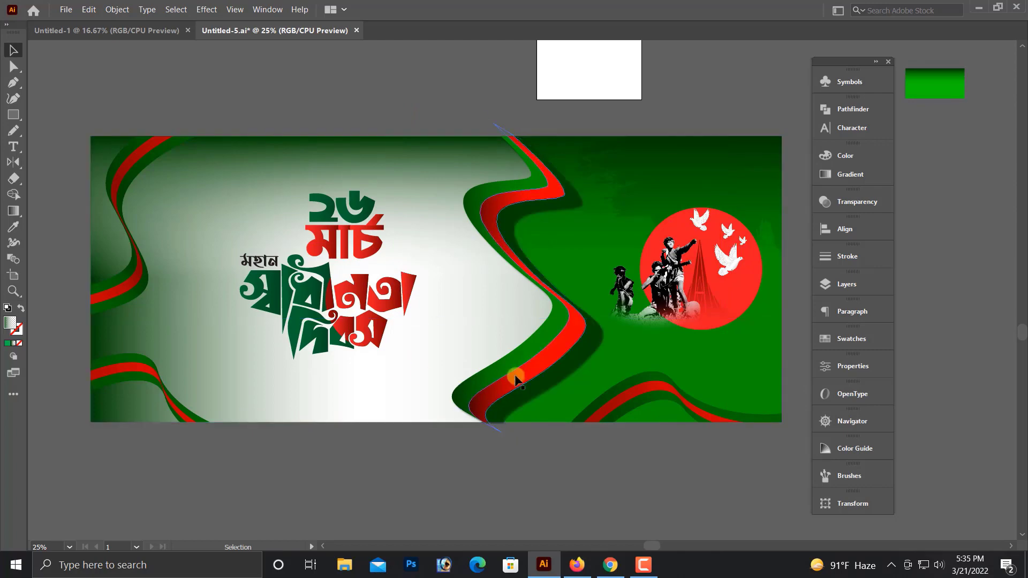
# Expand the appearance of the shadowed ribbon artwork and deselect it.
pyautogui.click(152, 170)
pyautogui.click(117, 9)
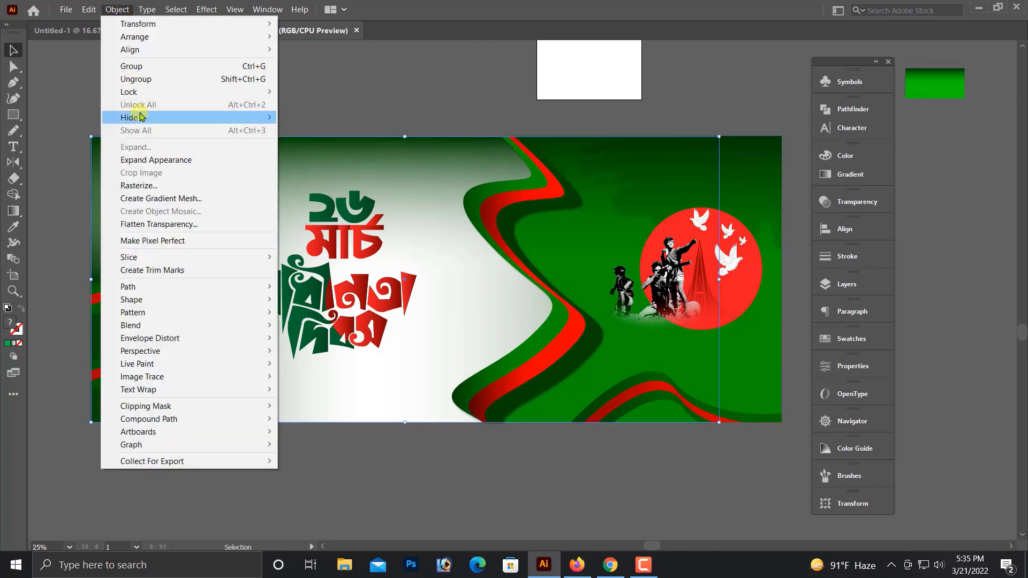
pyautogui.click(150, 160)
pyautogui.click(363, 89)
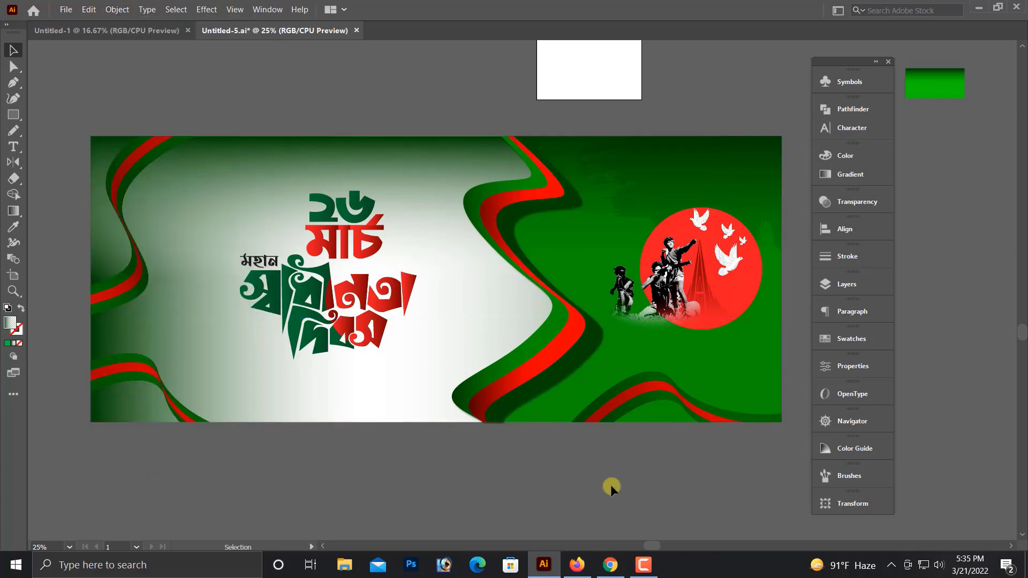
# Examine the drop shadow along the central ribbon's edge up close and check it against the whole banner.
pyautogui.moveTo(365, 287); pyautogui.dragTo(727, 398)
pyautogui.hotkey('ctrl', '-')
pyautogui.hotkey('ctrl', '-')
pyautogui.hotkey('ctrl', '-')
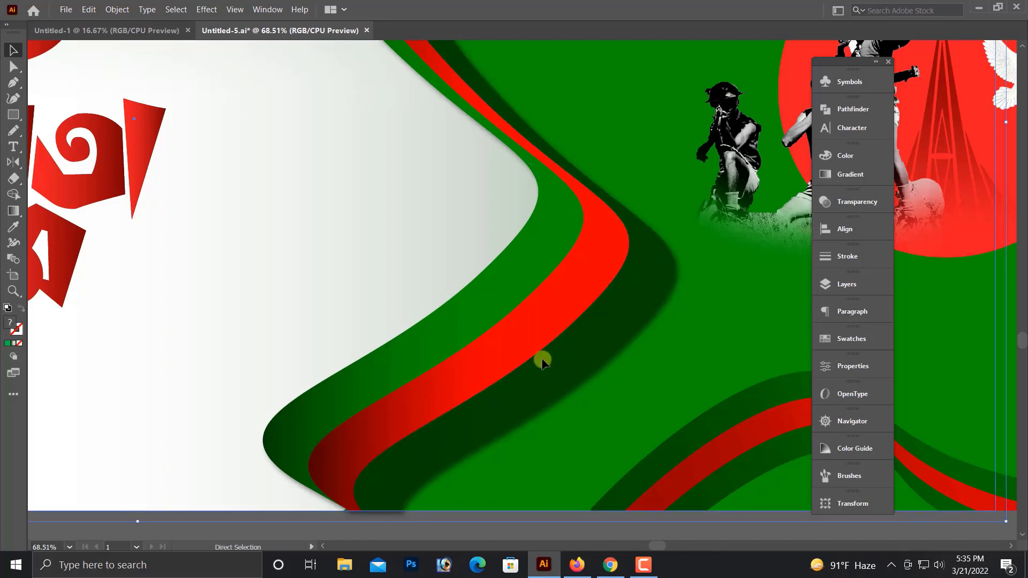
pyautogui.hotkey('ctrl', '-')
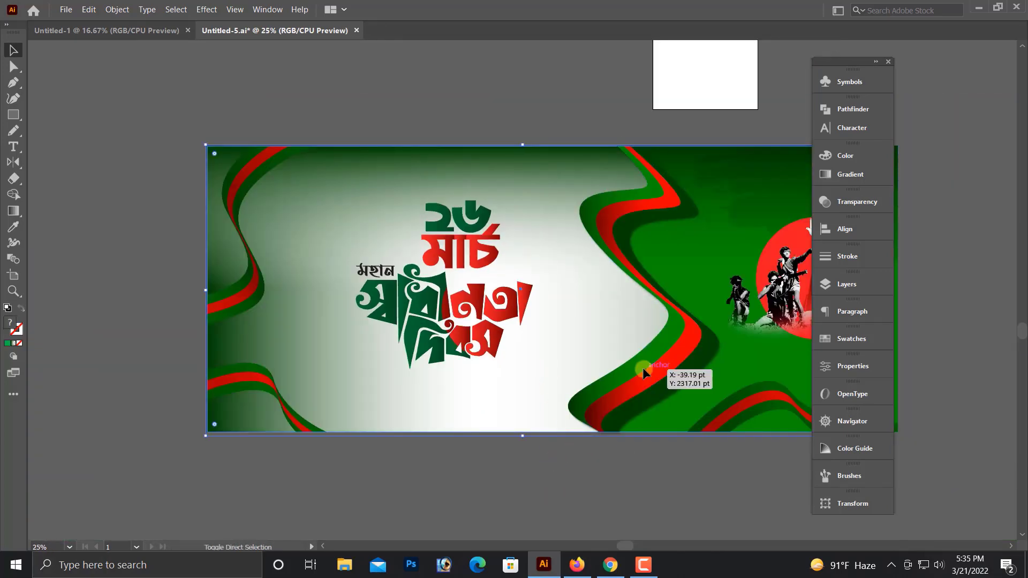
pyautogui.click(660, 478)
pyautogui.moveTo(660, 478); pyautogui.dragTo(534, 456)
pyautogui.scroll(1, 536, 458)
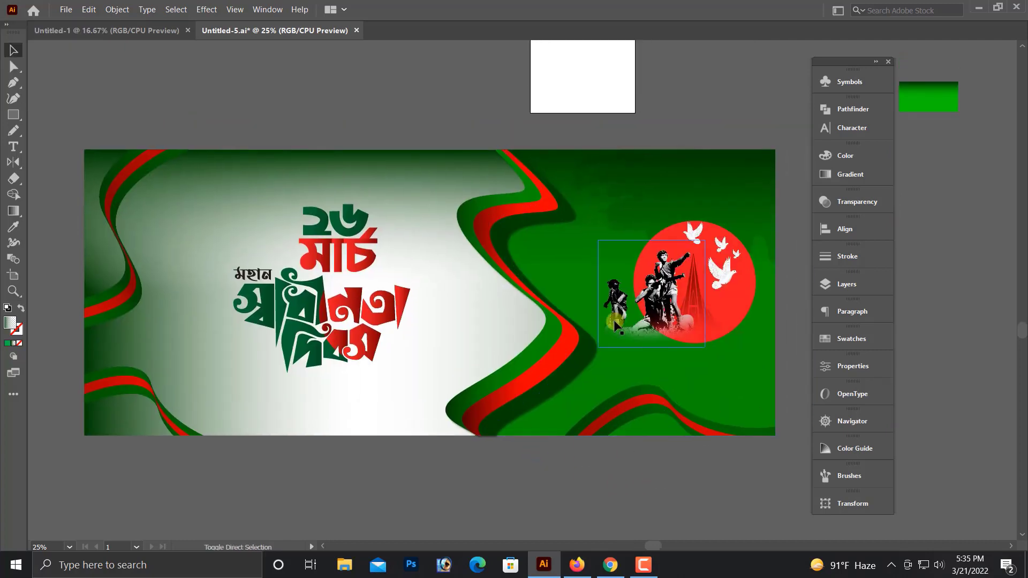
# Preview the whole banner with the artboards hidden, and show the artboards again.
pyautogui.hotkey('ctrl', 'shift', 'h')
pyautogui.scroll(-1, 473, 166)
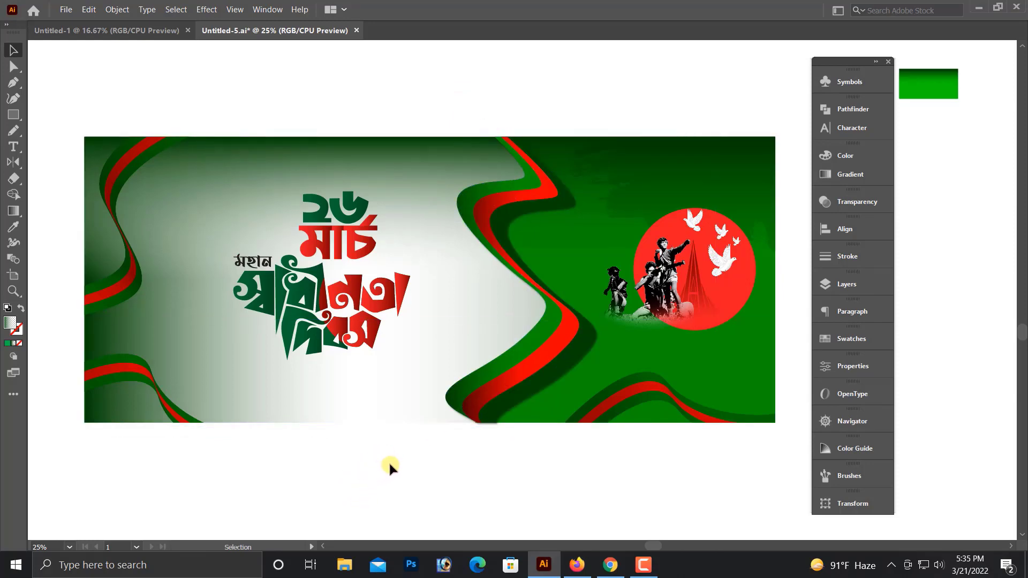
pyautogui.hotkey('ctrl', 'shift', 'h')
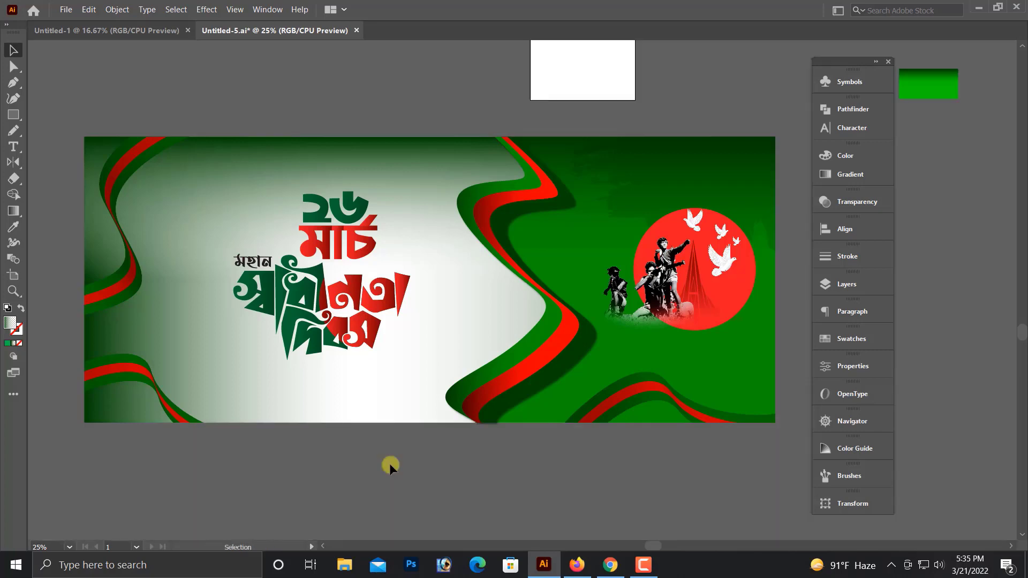